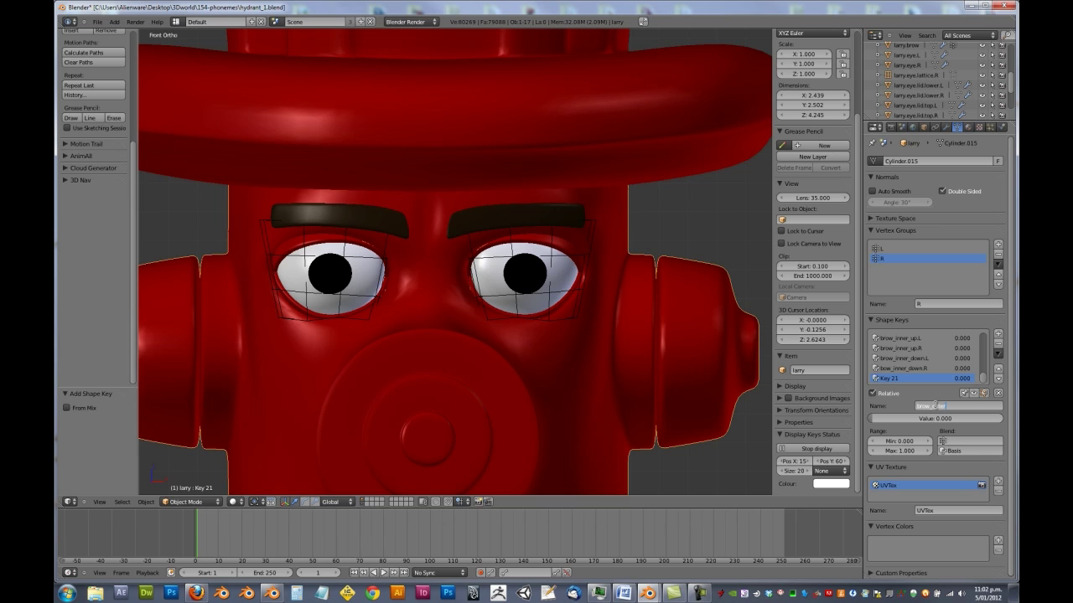
# - Name the head's new shape key brow_outer.L, then check the eyebrow mesh with its inner_down.R shape key active
pyautogui.press('Return')
pyautogui.moveTo(524, 249); pyautogui.dragTo(623, 172, button='middle')
pyautogui.rightClick(621, 173)
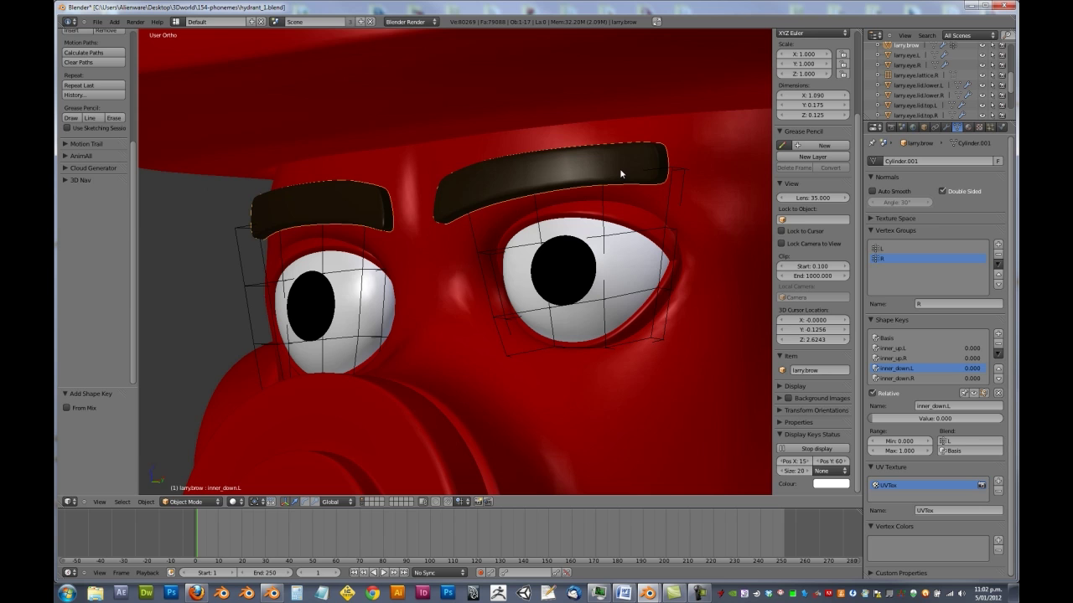
pyautogui.press('Tab')
pyautogui.press('Tab')
pyautogui.press('Tab')
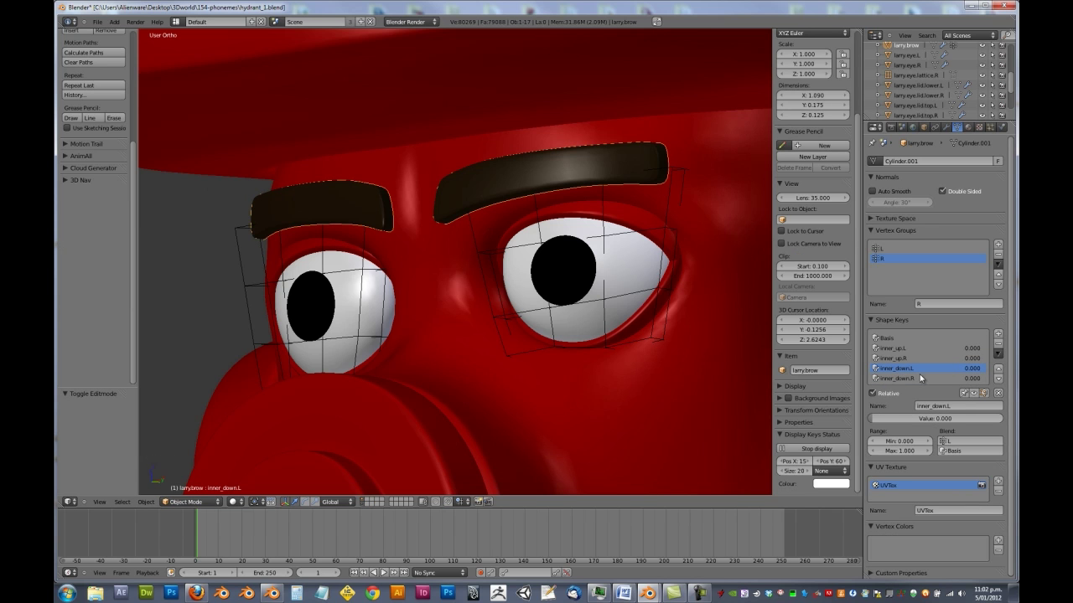
pyautogui.press('Tab')
pyautogui.press('Tab')
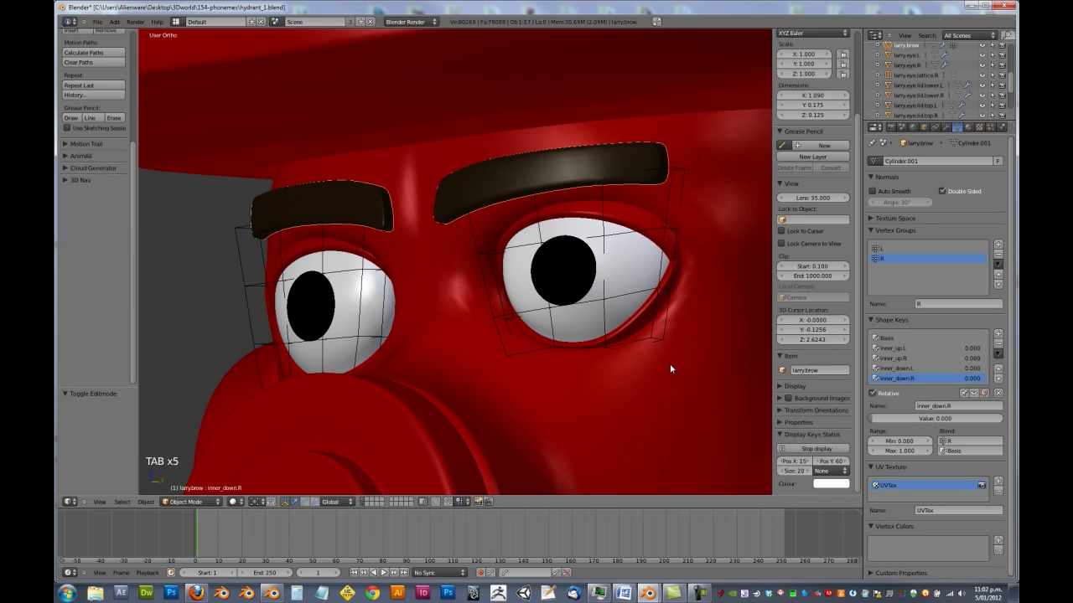
# - In the head mesh, raise the two vertices at the left brow's outer end about 0.05 along Z with smooth proportional editing
pyautogui.rightClick(669, 364)
pyautogui.press('Tab')
pyautogui.press('Tab')
pyautogui.press('Tab')
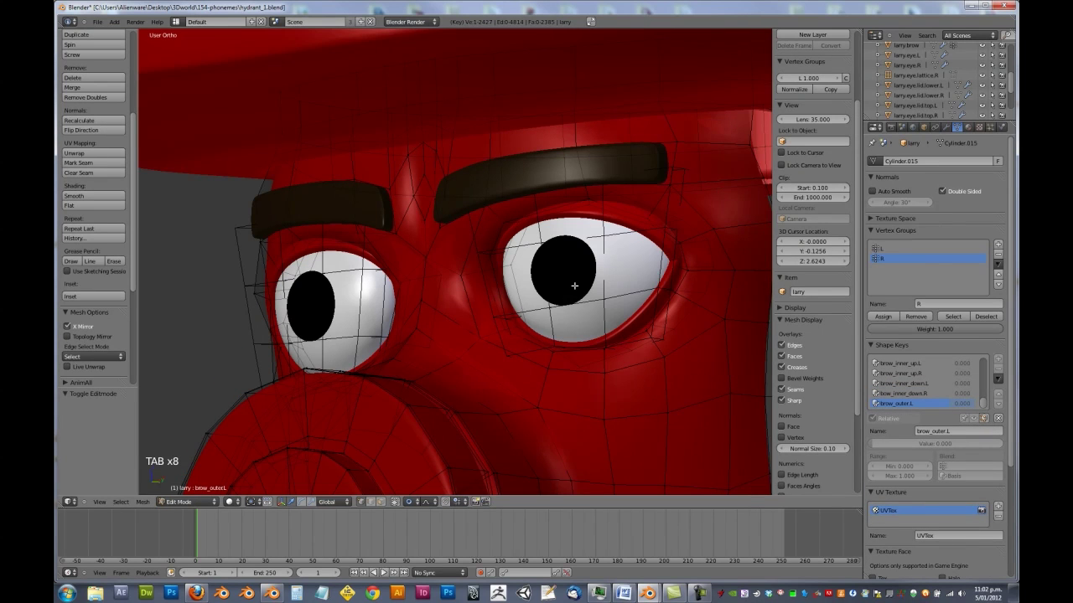
pyautogui.moveTo(626, 253); pyautogui.dragTo(570, 256, button='middle')
pyautogui.rightClick(583, 244)
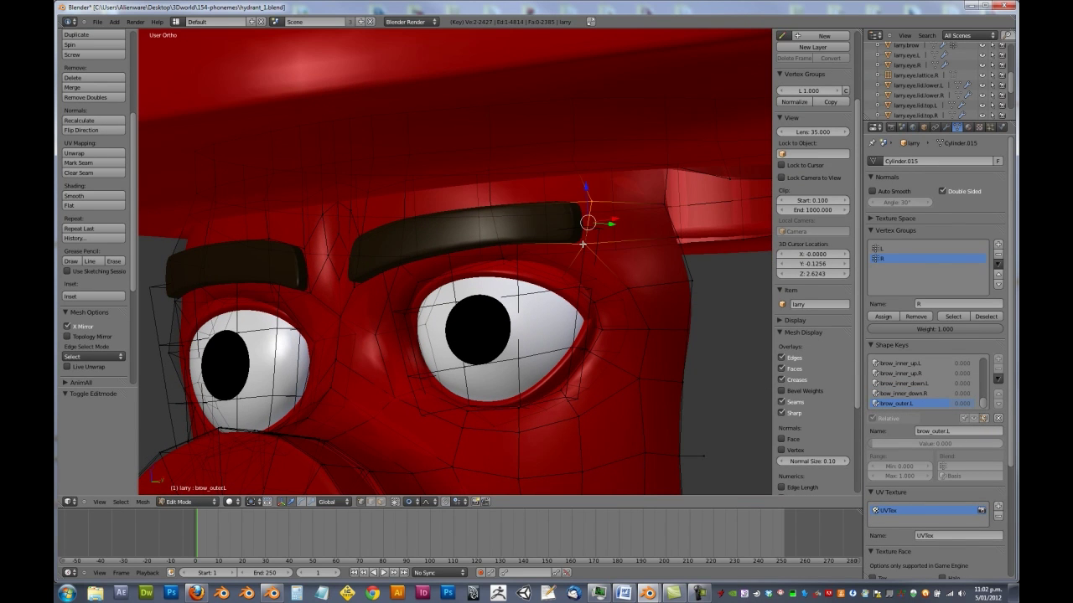
pyautogui.hotkey('alt', 'h')
pyautogui.press('a')
pyautogui.moveTo(622, 212); pyautogui.dragTo(618, 221, button='middle')
pyautogui.press('g')
pyautogui.press('z')
pyautogui.scroll(-13, 630, 210)
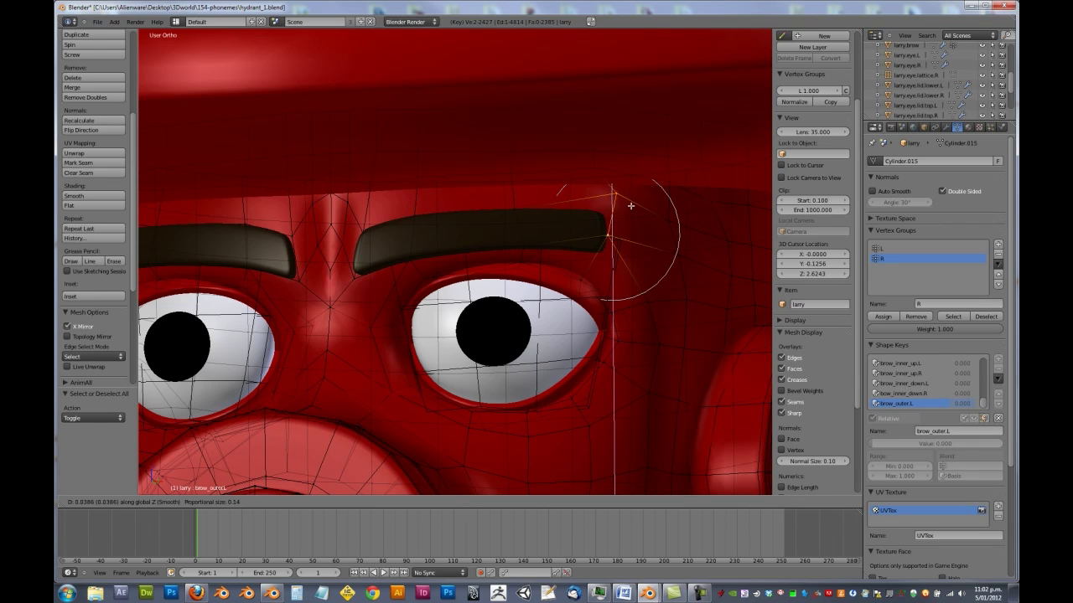
pyautogui.click(629, 196)
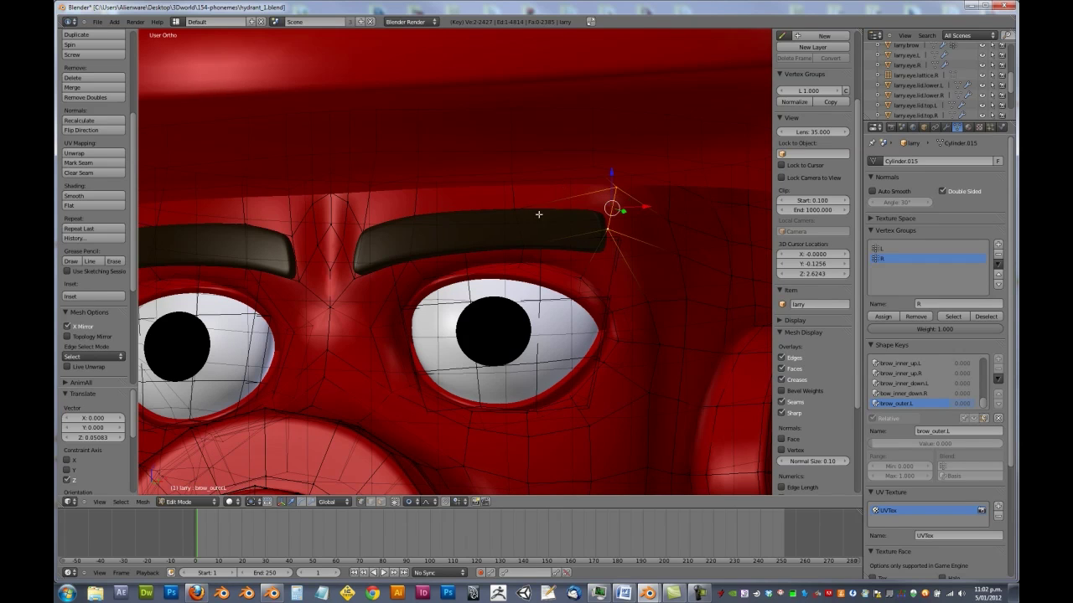
# - Raise the head vertex above the middle of the left brow about 0.04 along Z
pyautogui.rightClick(514, 211)
pyautogui.press('g')
pyautogui.press('z')
pyautogui.click(515, 191)
pyautogui.press('g')
pyautogui.press('Escape')
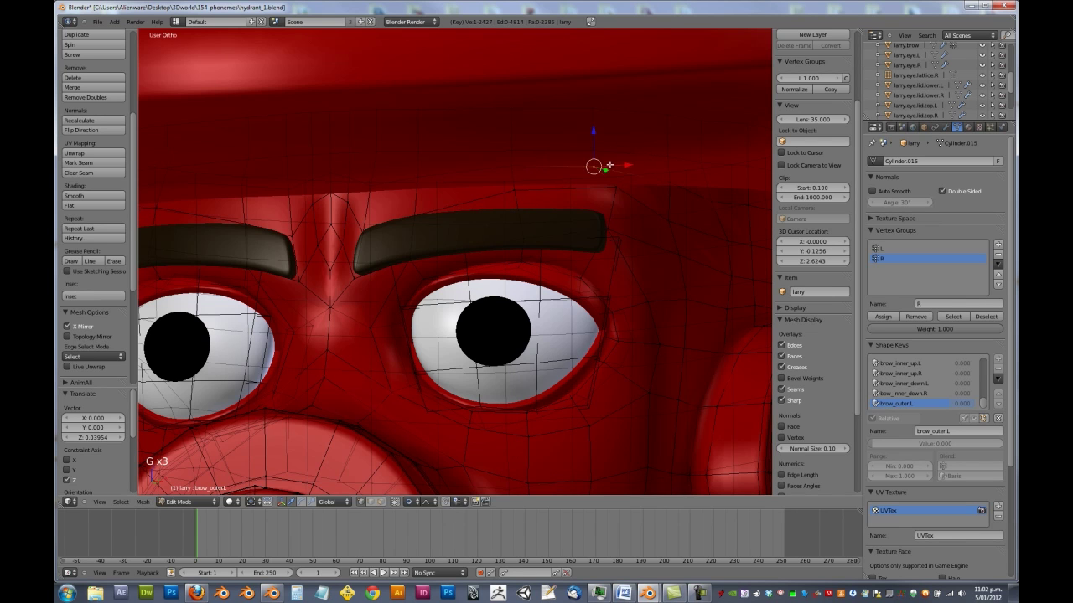
# - In front view, move the head vertices under the hat brim above the left brow's outer end outward and up, about 0.02 to 0.03
pyautogui.press('KP_1')
pyautogui.press('g')
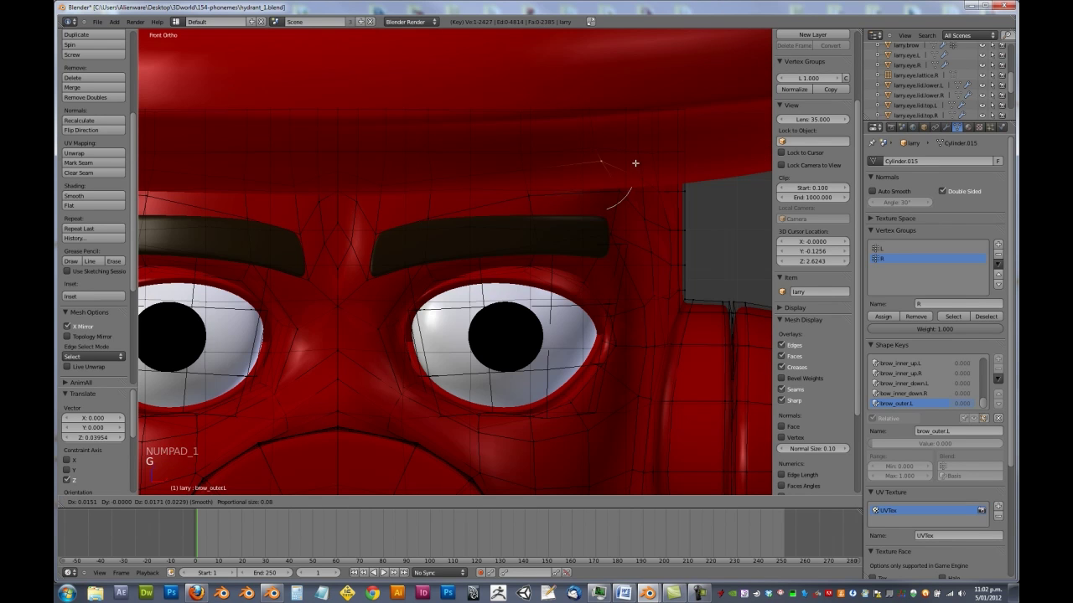
pyautogui.click(645, 161)
pyautogui.press('g')
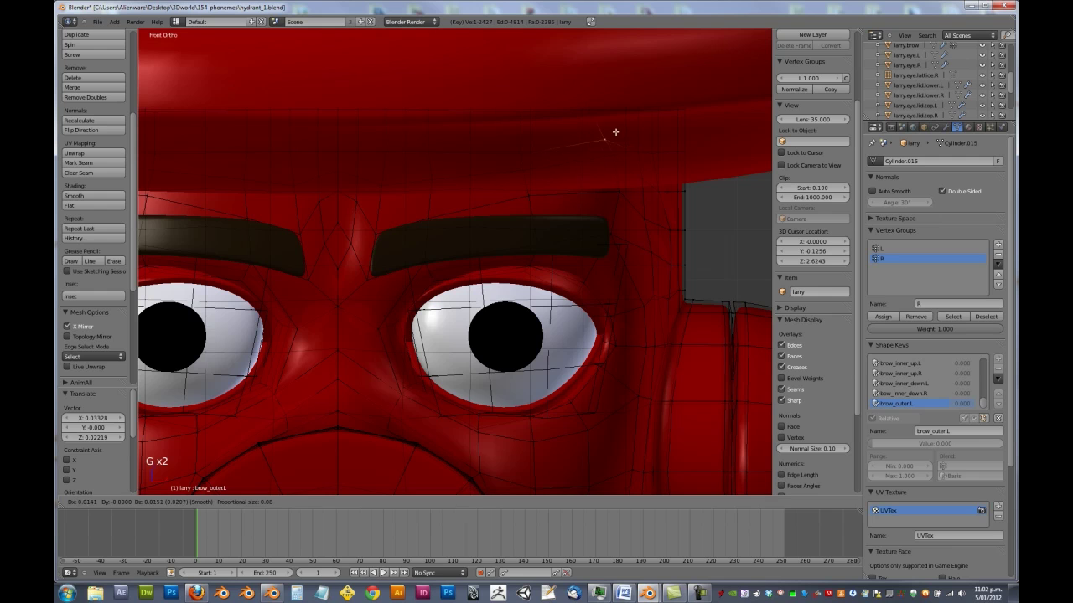
pyautogui.click(616, 131)
# - Shift the two head vertices at the left brow's outer end about -0.01 along Y
pyautogui.moveTo(616, 132); pyautogui.dragTo(475, 201, button='middle')
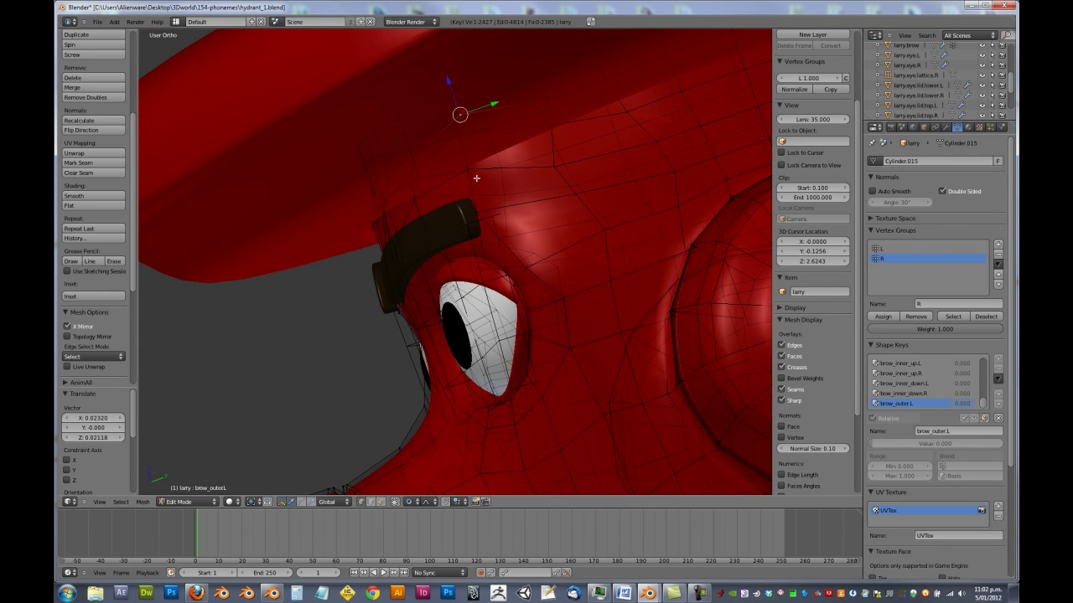
pyautogui.keyDown('shift'); pyautogui.rightClick(473, 217); pyautogui.keyUp('shift')
pyautogui.moveTo(493, 184); pyautogui.dragTo(482, 192)
pyautogui.moveTo(485, 240); pyautogui.dragTo(586, 232, button='middle')
pyautogui.moveTo(489, 214); pyautogui.dragTo(379, 247, button='middle')
pyautogui.moveTo(462, 185); pyautogui.dragTo(538, 150, button='middle')
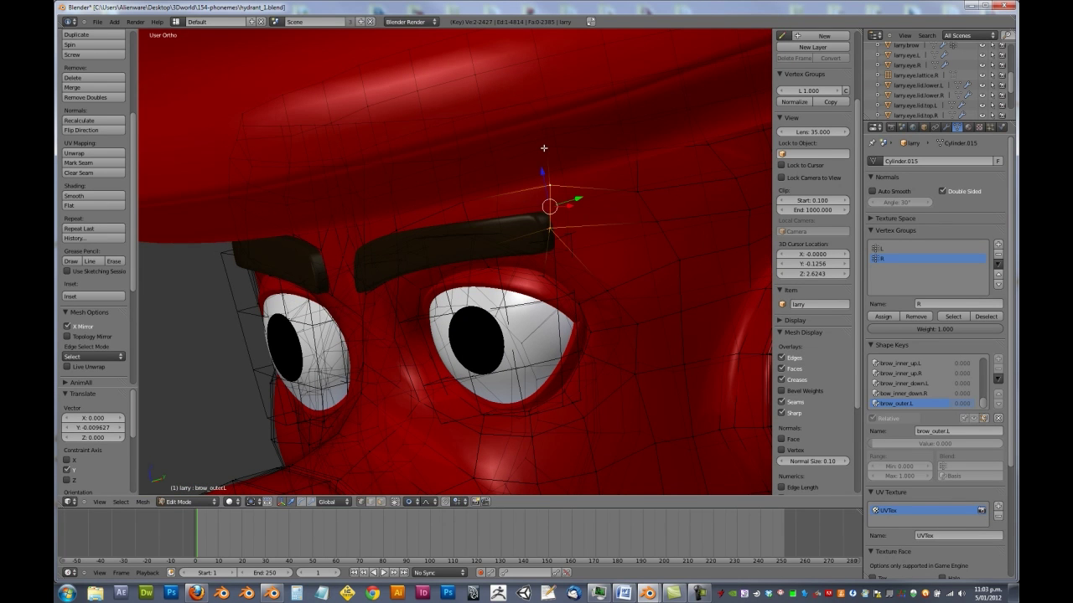
# - Raise the head vertices at the outer end and above the middle of the left brow a little further
pyautogui.press('g')
pyautogui.press('z')
pyautogui.moveTo(542, 133); pyautogui.dragTo(542, 134)
pyautogui.rightClick(466, 175)
pyautogui.moveTo(454, 141); pyautogui.dragTo(497, 159)
pyautogui.rightClick(460, 195)
pyautogui.keyDown('shift'); pyautogui.rightClick(545, 188); pyautogui.keyUp('shift')
pyautogui.moveTo(539, 248); pyautogui.dragTo(547, 234, button='middle')
pyautogui.rightClick(543, 228)
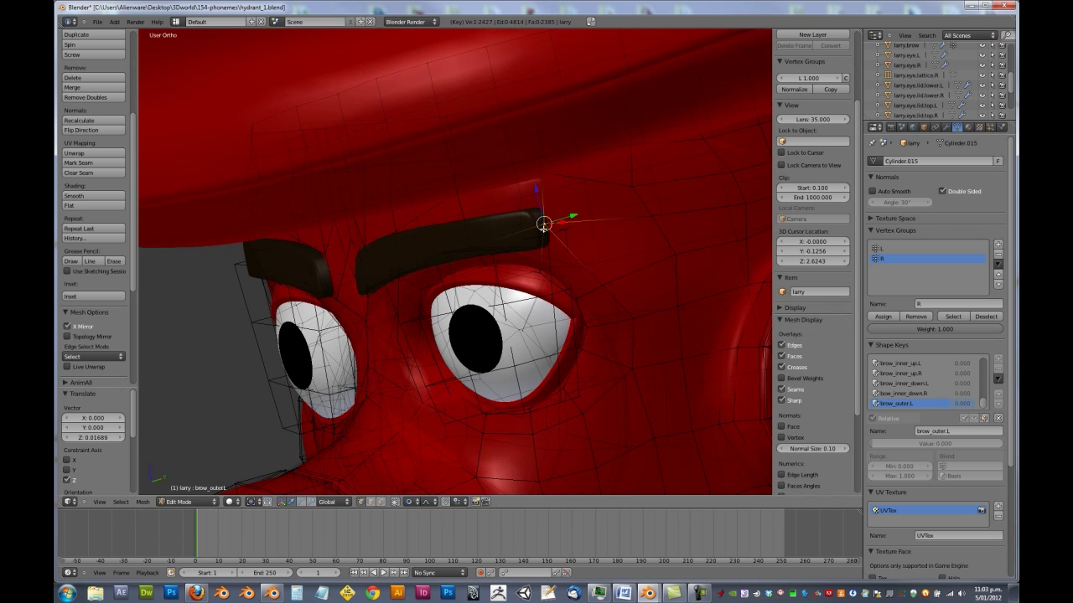
pyautogui.moveTo(484, 245); pyautogui.dragTo(483, 237, button='middle')
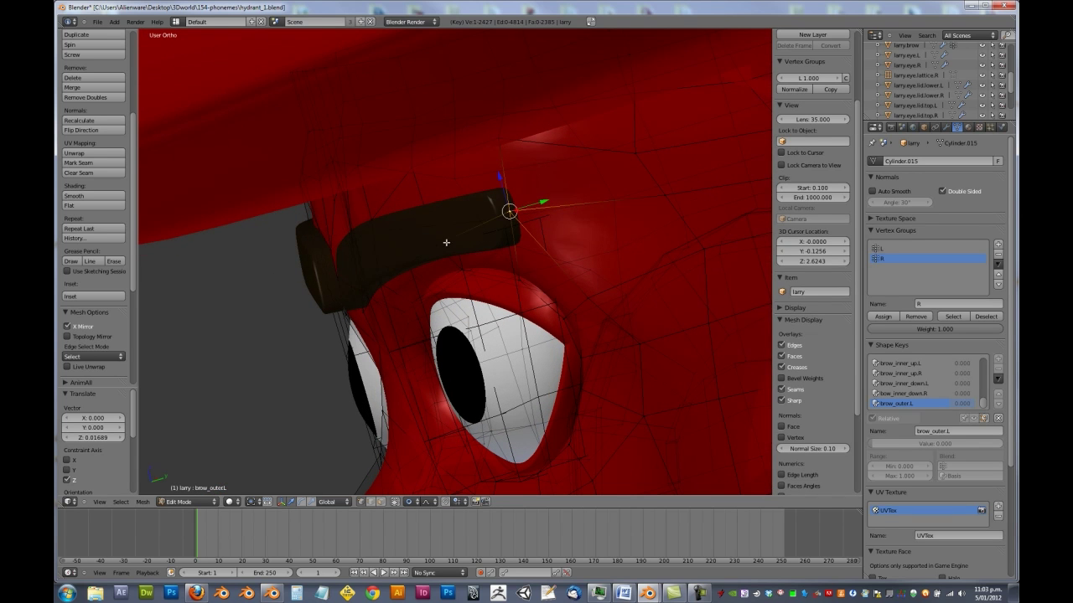
pyautogui.keyDown('shift'); pyautogui.rightClick(446, 242); pyautogui.keyUp('shift')
pyautogui.moveTo(461, 207); pyautogui.dragTo(462, 189)
# - Return the head to Object Mode and set the minimum range of brow_outer.L to -1
pyautogui.moveTo(450, 199); pyautogui.dragTo(550, 268, button='middle')
pyautogui.scroll(-3, 526, 191)
pyautogui.press('Tab')
pyautogui.click(896, 438)
pyautogui.press('Return')
# - Test brow_outer.L across its range in solid and wireframe display, leaving its value at 1
pyautogui.moveTo(943, 421); pyautogui.dragTo(804, 427)
pyautogui.moveTo(723, 341); pyautogui.dragTo(523, 314, button='middle')
pyautogui.press('z')
pyautogui.moveTo(951, 420); pyautogui.dragTo(797, 445)
pyautogui.moveTo(870, 433); pyautogui.dragTo(1003, 422)
pyautogui.press('z')
pyautogui.moveTo(508, 296); pyautogui.dragTo(479, 284, button='middle')
pyautogui.moveTo(420, 246); pyautogui.dragTo(513, 253, button='middle')
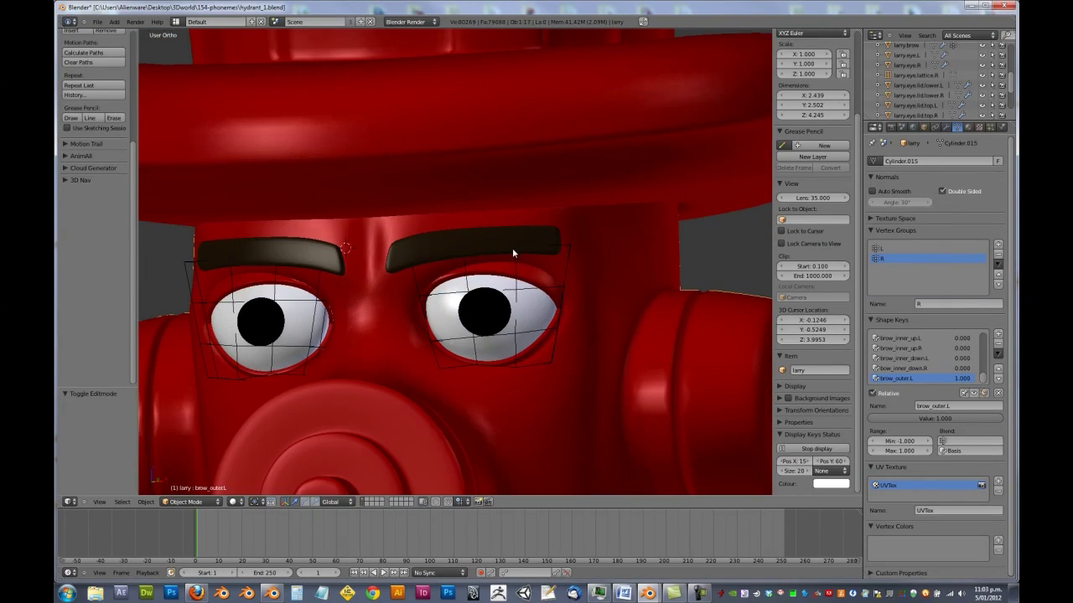
# - Create a new shape key from the current mix and name it bow_outer.R
pyautogui.click(998, 355)
pyautogui.click(959, 398)
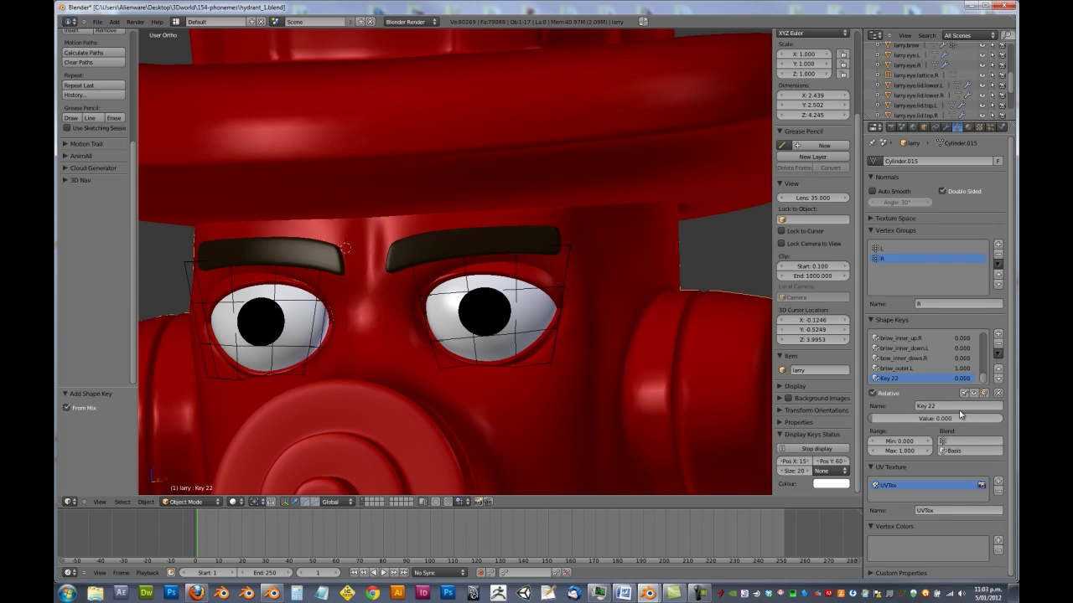
pyautogui.click(957, 407)
pyautogui.press('Return')
# - Set the minimum range of bow_outer.R to -1
pyautogui.click(904, 447)
pyautogui.press('Return')
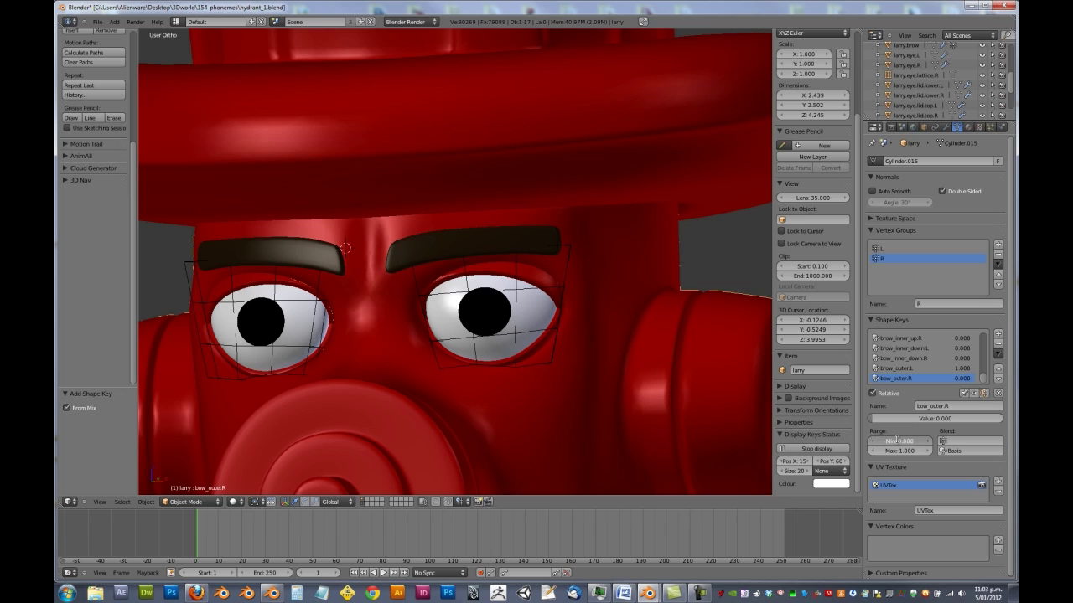
pyautogui.write('-1')
pyautogui.press('Return')
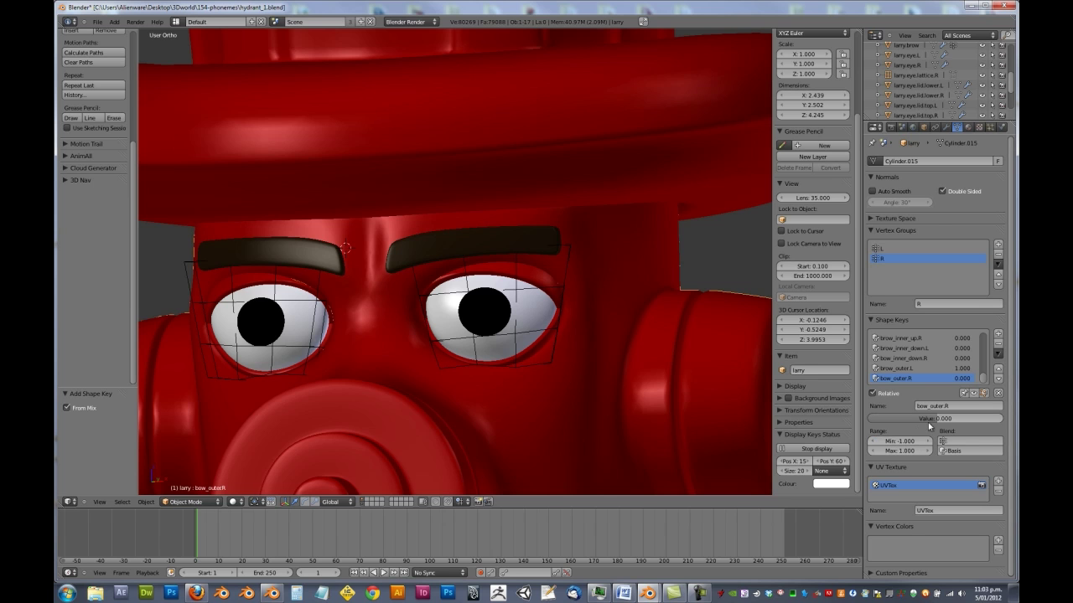
# - Blend bow_outer.R with vertex group R and set the blend vertex group for brow_outer.L
pyautogui.click(957, 442)
pyautogui.click(958, 465)
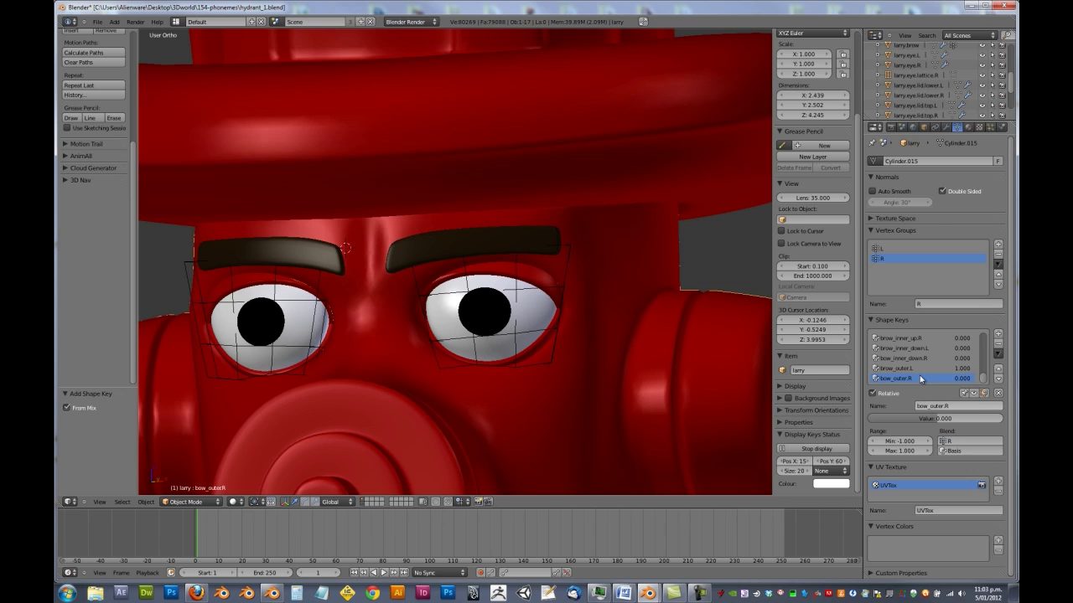
pyautogui.click(926, 369)
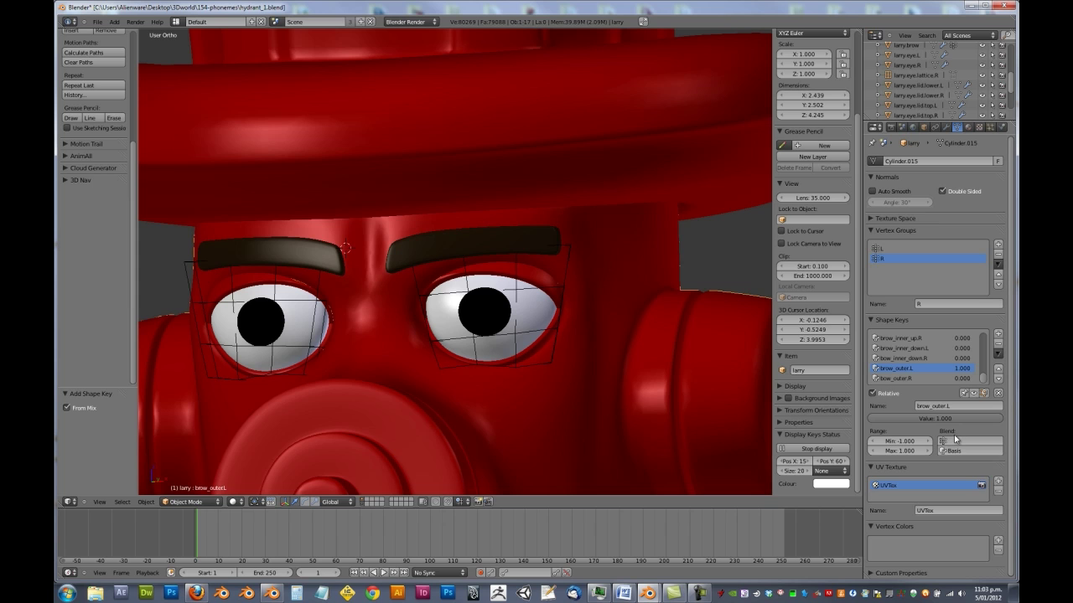
pyautogui.click(954, 440)
# - Add a new shape key to the eyebrow object and name it outer.L
pyautogui.rightClick(537, 232)
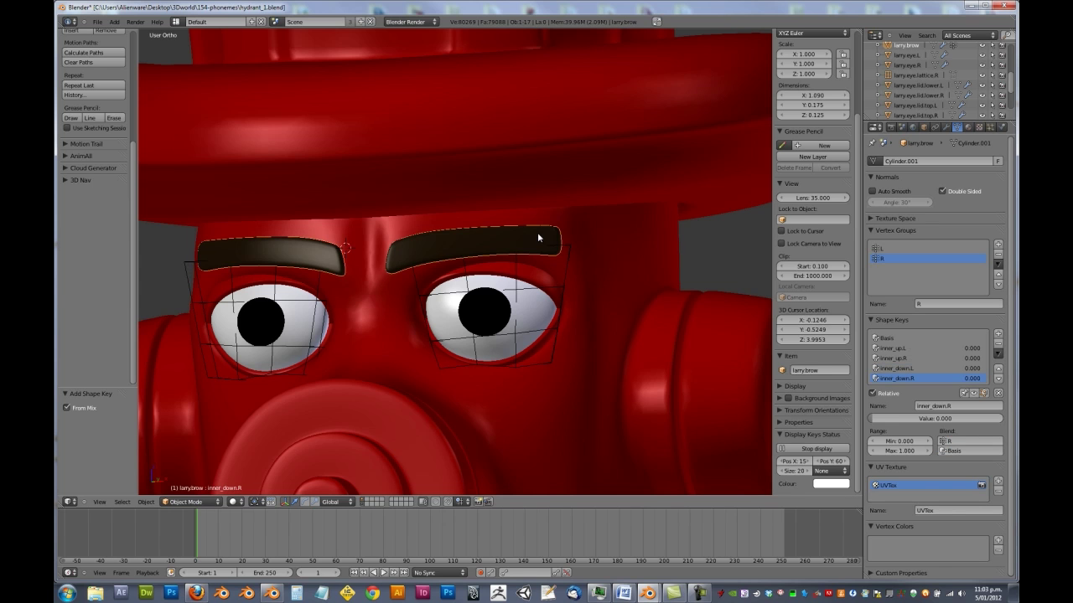
pyautogui.press('Tab')
pyautogui.press('Tab')
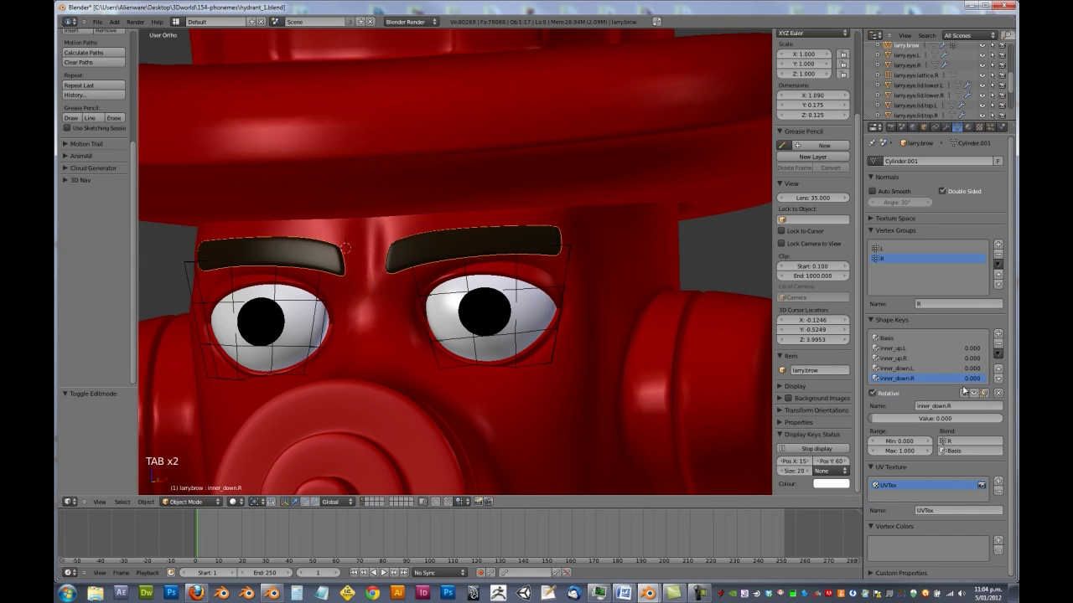
pyautogui.click(997, 354)
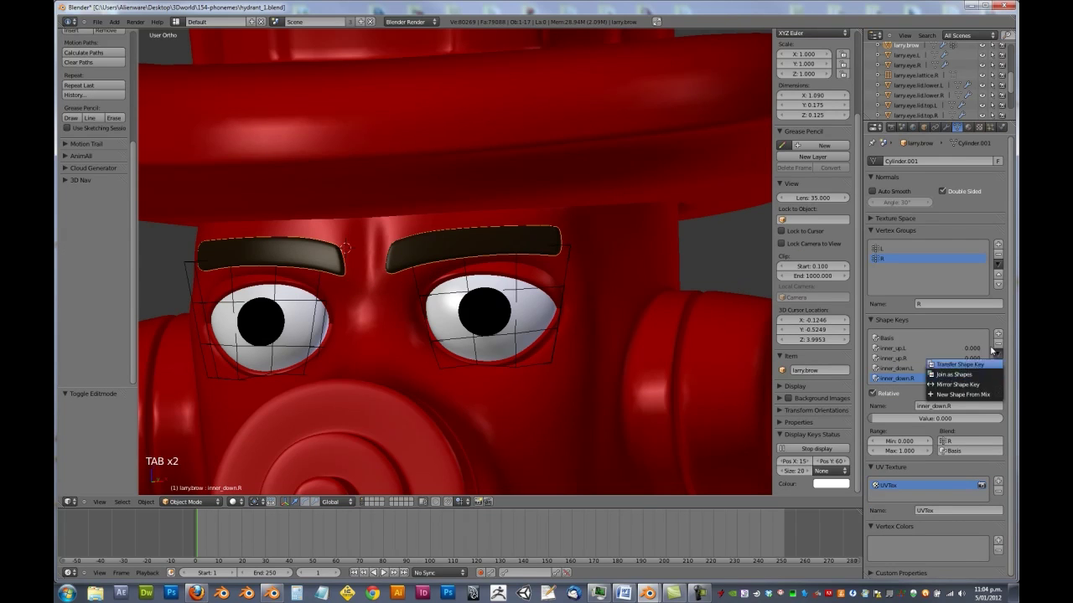
pyautogui.click(997, 334)
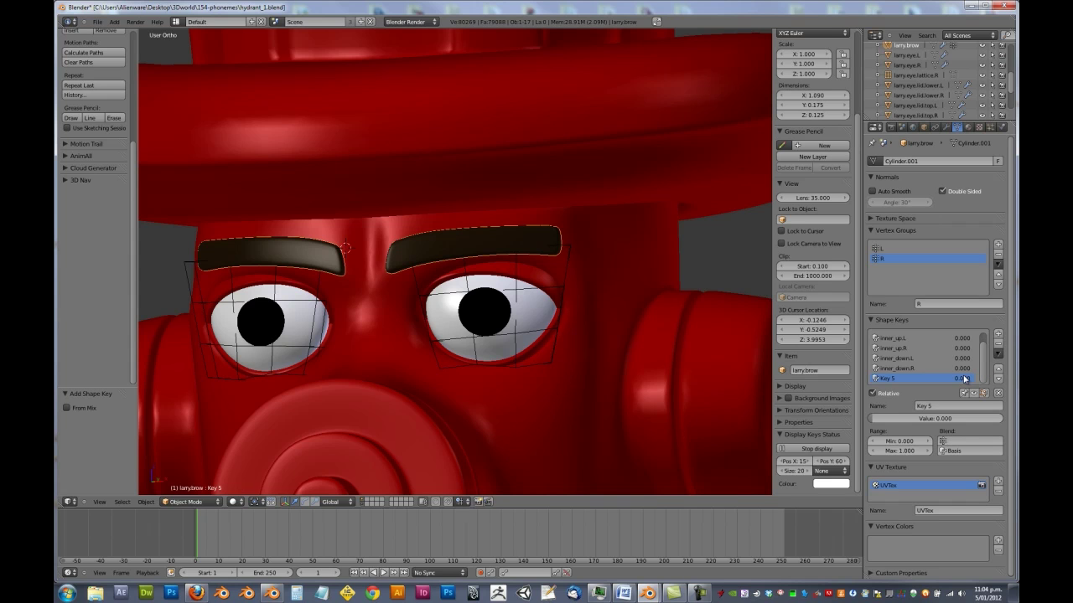
pyautogui.click(938, 405)
pyautogui.write('outer.L')
pyautogui.press('Return')
# - In the eyebrow mesh, raise the left brow's outer end section about 0.05 along Z and rotate it slightly
pyautogui.press('Tab')
pyautogui.press('Tab')
pyautogui.press('Tab')
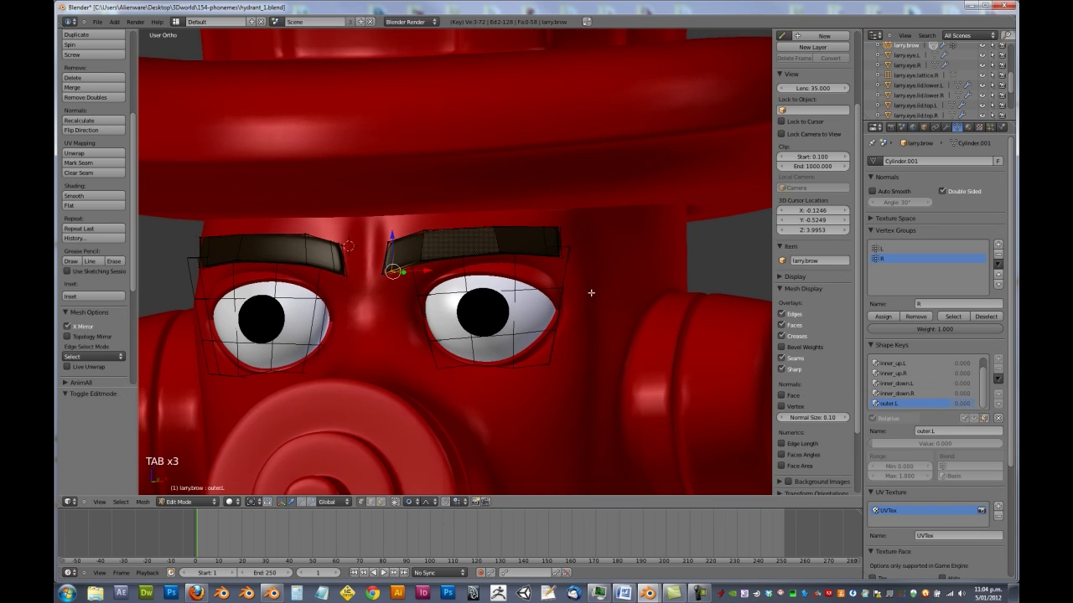
pyautogui.press('KP_1')
pyautogui.press('a')
pyautogui.press('a')
pyautogui.press('b')
pyautogui.moveTo(539, 210); pyautogui.dragTo(578, 263)
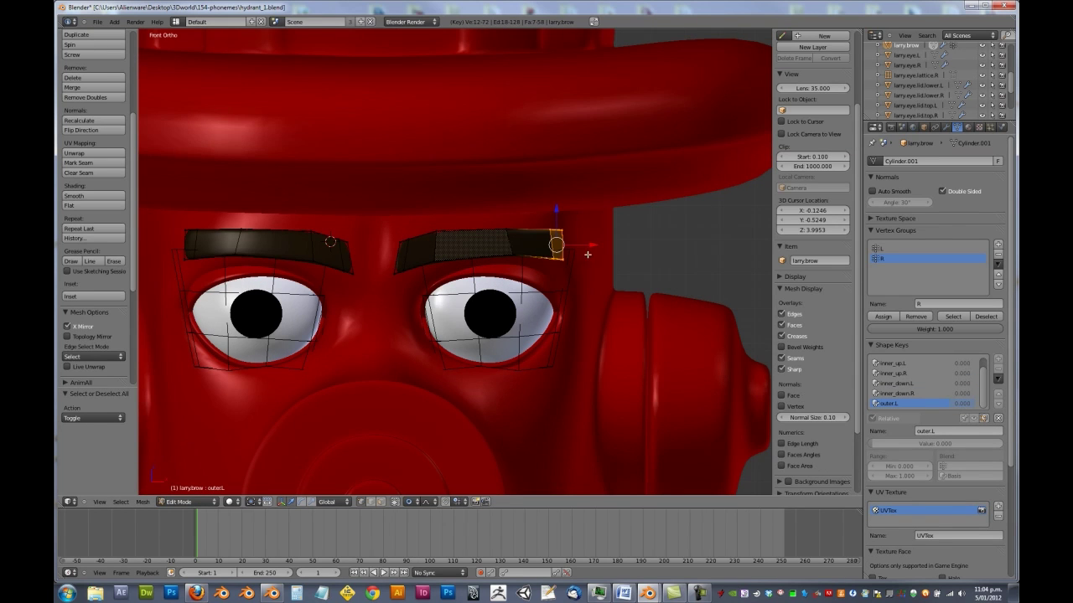
pyautogui.press('Tab')
pyautogui.press('Tab')
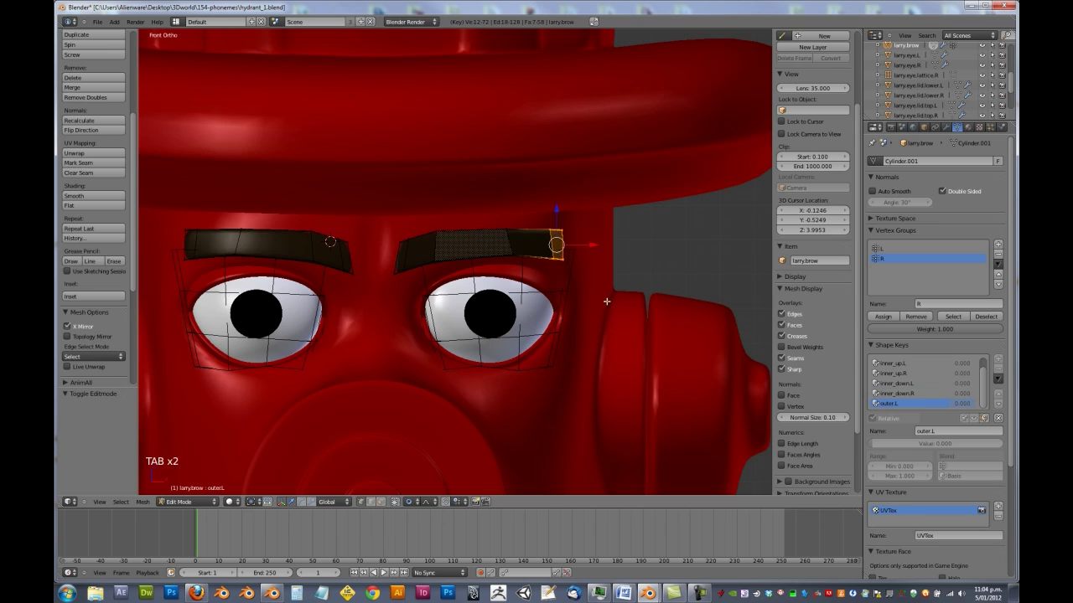
pyautogui.press('g')
pyautogui.click(609, 268)
pyautogui.press('r')
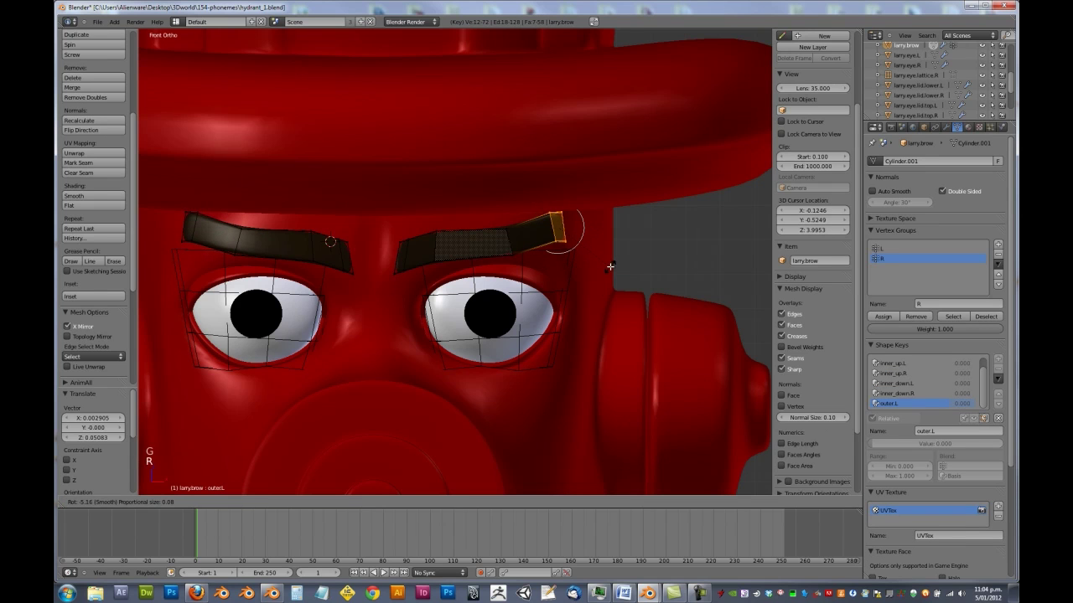
pyautogui.click(604, 263)
# - Lower the edge loop beside the left brow's outer end about 0.01 and raise the next inner loop about 0.02
pyautogui.scroll(2, 604, 264)
pyautogui.keyDown('shift'); pyautogui.moveTo(603, 249); pyautogui.dragTo(572, 309, button='middle'); pyautogui.keyUp('shift')
pyautogui.keyDown('alt'); pyautogui.rightClick(565, 283); pyautogui.keyUp('alt')
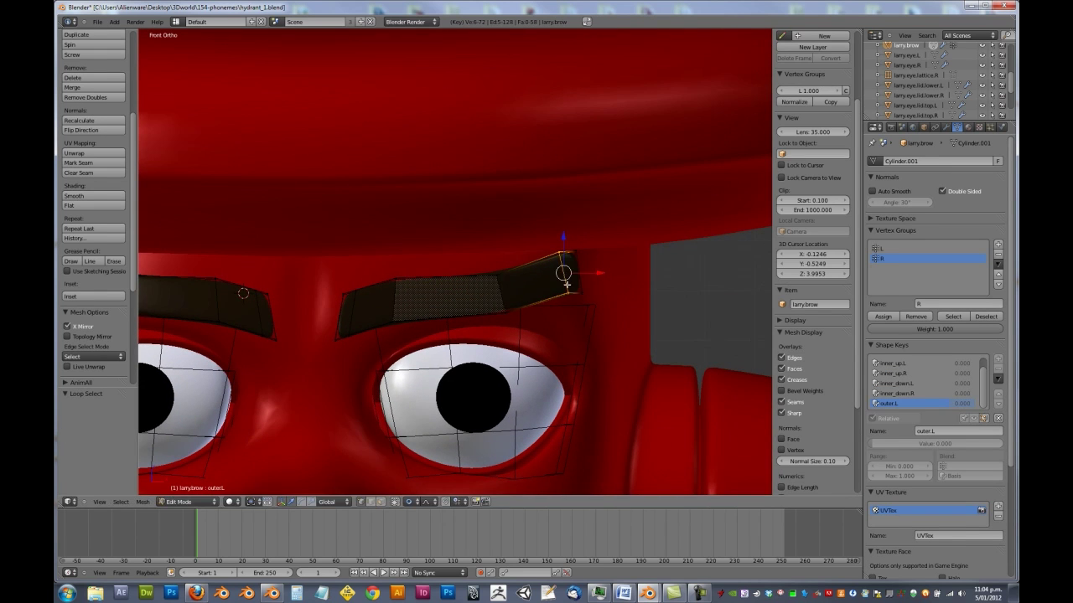
pyautogui.press('g')
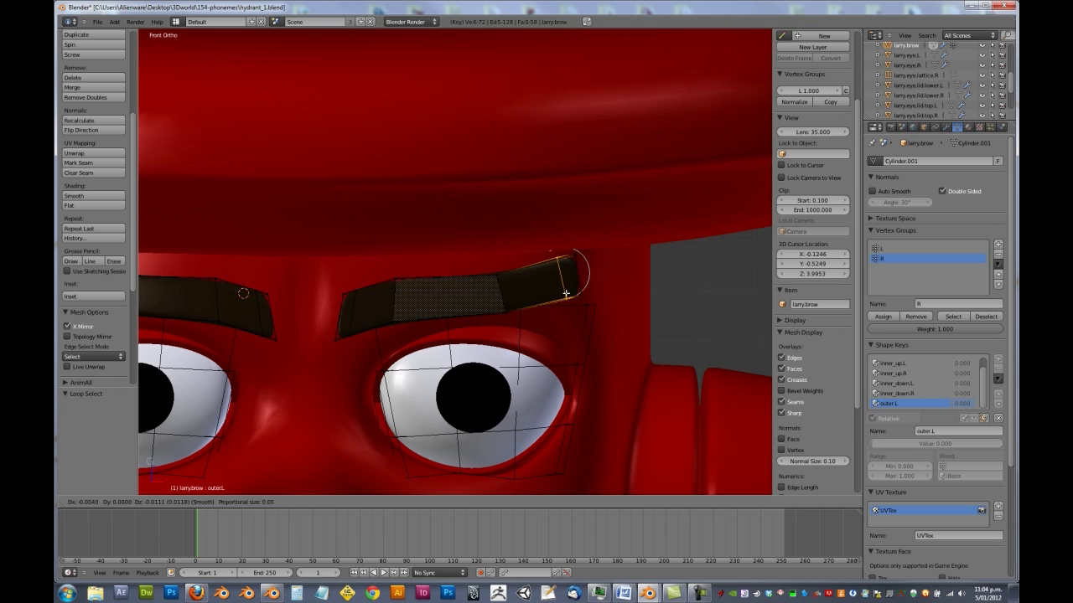
pyautogui.click(566, 293)
pyautogui.press('g')
pyautogui.press('g')
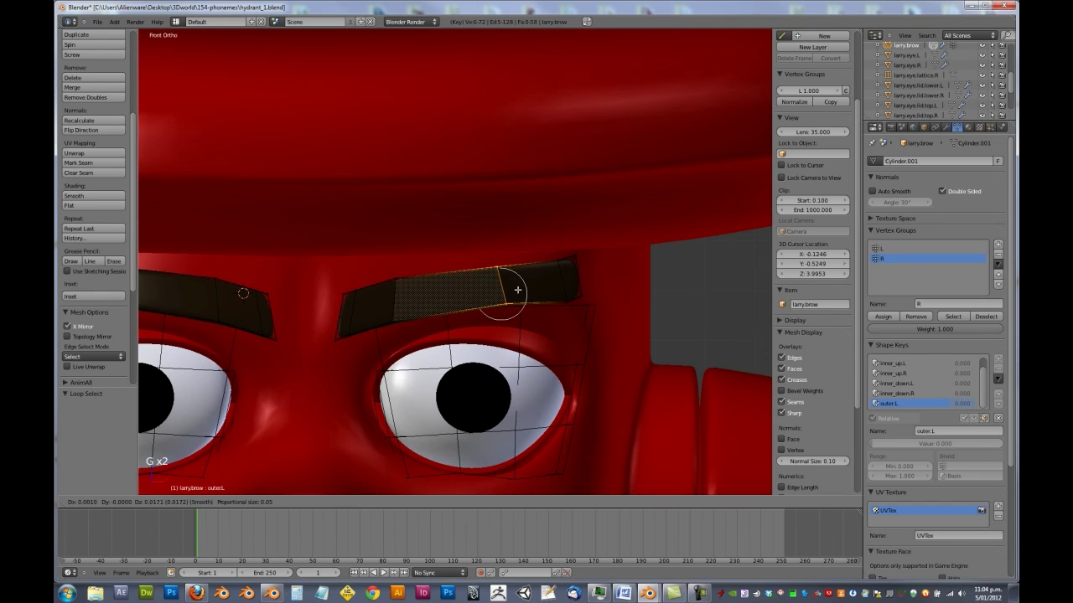
# - Select the left brow's outer end section, raise it about 0.015, and adjust its rotation and position
pyautogui.press('a')
pyautogui.press('b')
pyautogui.moveTo(552, 234); pyautogui.dragTo(587, 310)
pyautogui.press('f')
pyautogui.press('r')
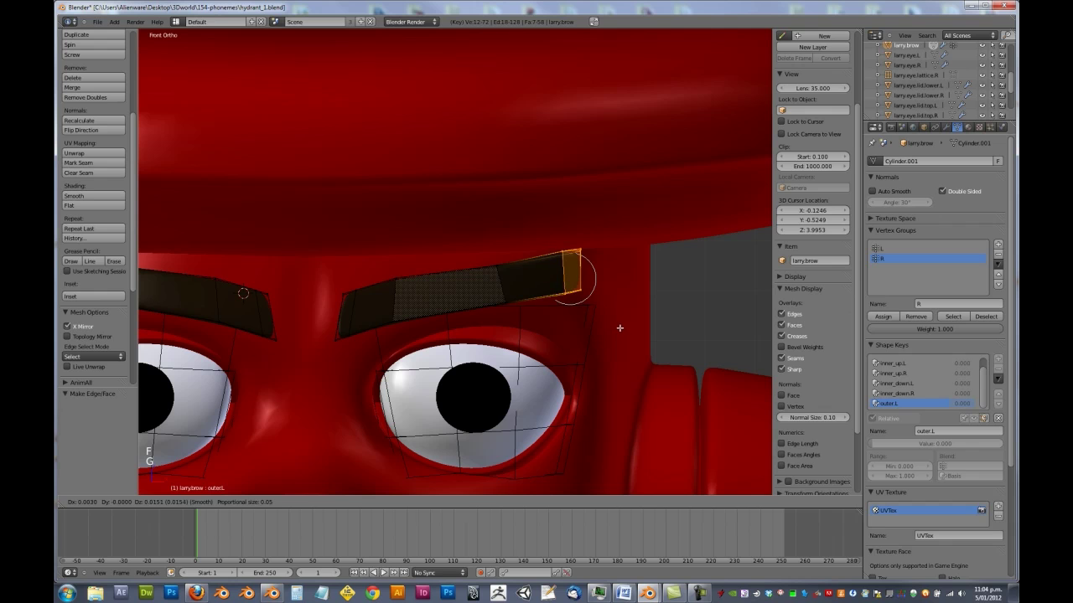
pyautogui.click(658, 324)
# - Raise the edge loop beside the left brow's outer end about 0.01 along Z
pyautogui.keyDown('alt'); pyautogui.rightClick(570, 257); pyautogui.keyUp('alt')
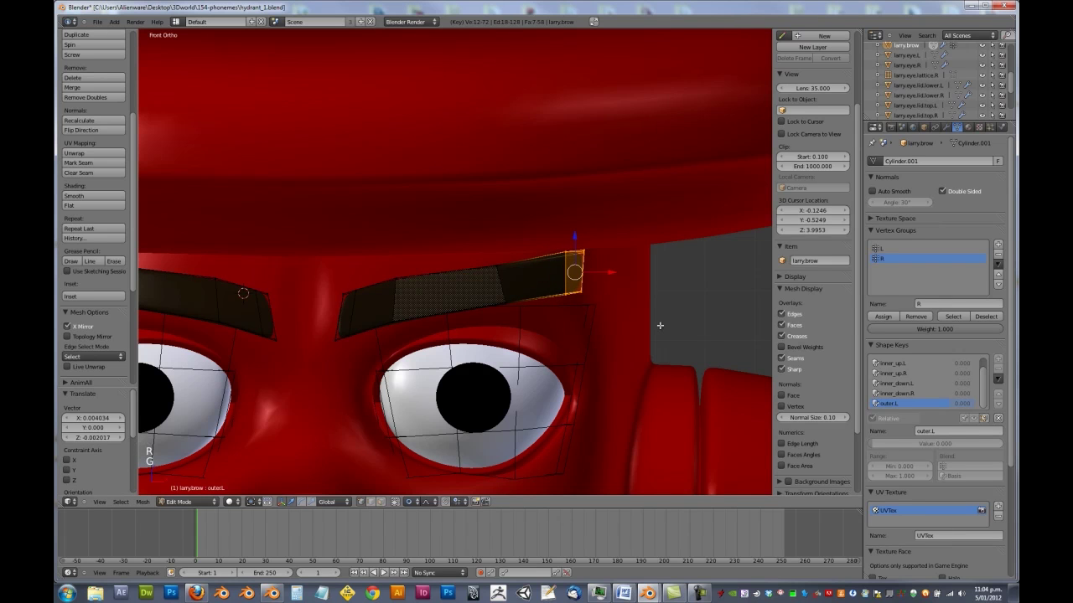
pyautogui.press('g')
pyautogui.press('g')
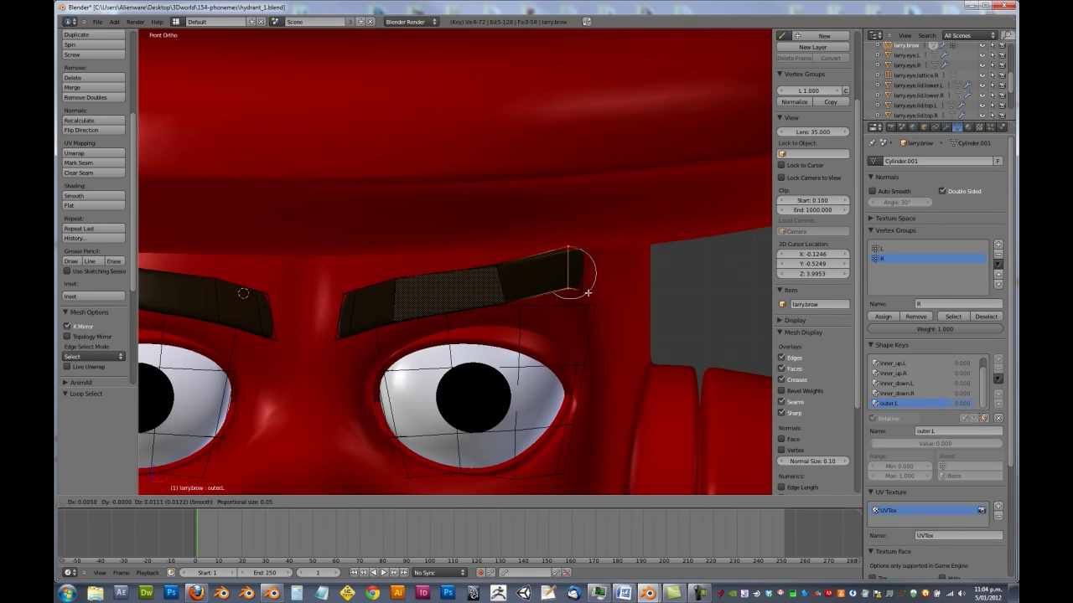
pyautogui.click(566, 289)
# - Raise the next inner edge loop of the left brow about 0.04 along Z and fine-tune its position
pyautogui.keyDown('alt'); pyautogui.rightClick(508, 290); pyautogui.keyUp('alt')
pyautogui.press('g')
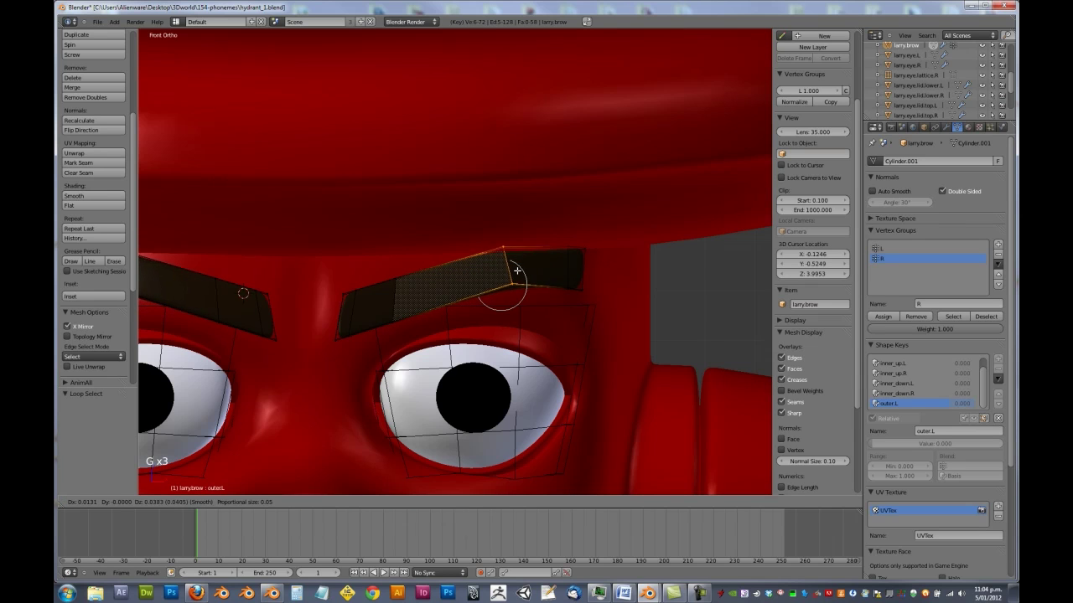
pyautogui.click(514, 268)
pyautogui.scroll(-5, 510, 265)
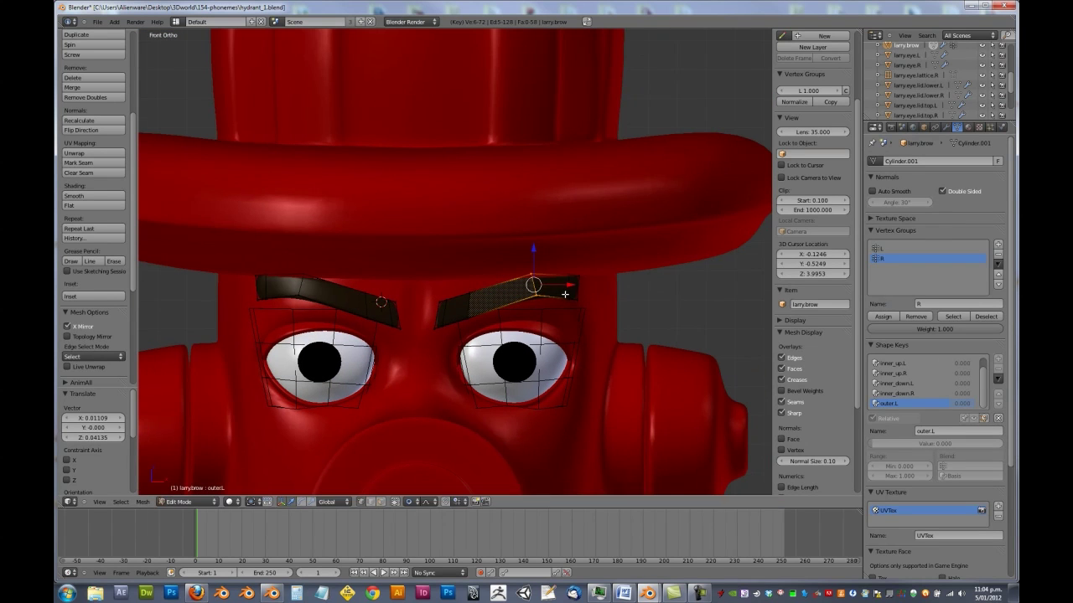
pyautogui.press('g')
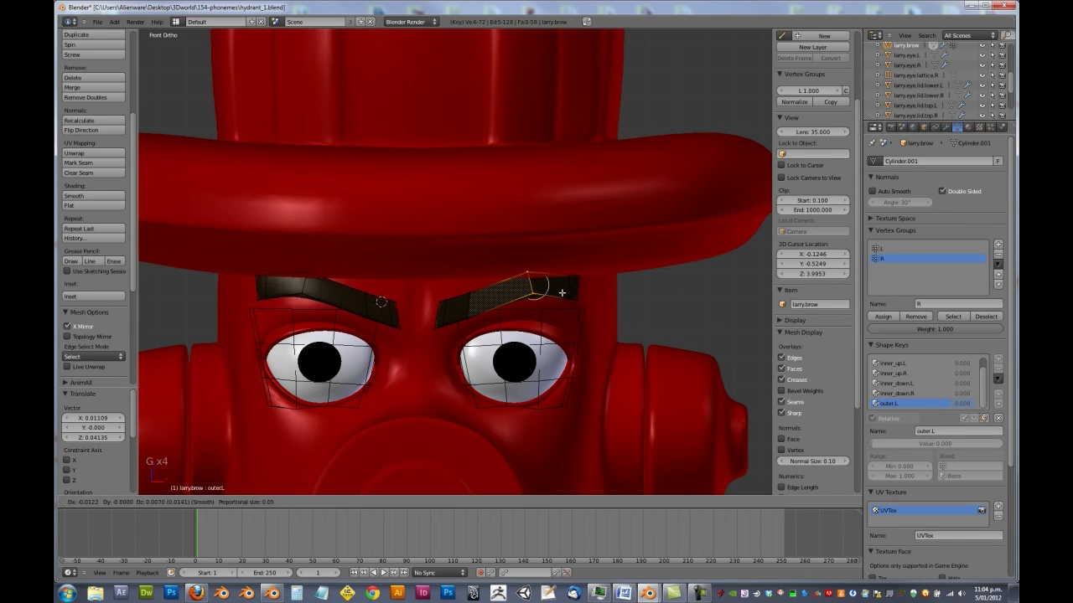
pyautogui.click(566, 297)
# - Select the left brow's outer end loops and move them along Y to follow the head's surface
pyautogui.moveTo(531, 243); pyautogui.dragTo(445, 204, button='middle')
pyautogui.moveTo(451, 201); pyautogui.dragTo(462, 203)
pyautogui.keyDown('alt'); pyautogui.rightClick(495, 176); pyautogui.keyUp('alt')
pyautogui.keyDown('alt'); pyautogui.rightClick(484, 176); pyautogui.keyUp('alt')
pyautogui.keyDown('alt'); pyautogui.rightClick(482, 179); pyautogui.keyUp('alt')
pyautogui.keyDown('alt'); pyautogui.rightClick(467, 186); pyautogui.keyUp('alt')
pyautogui.hotkey('ctrl', 'z')
pyautogui.keyDown('alt'); pyautogui.rightClick(464, 169); pyautogui.keyUp('alt')
pyautogui.keyDown('alt'); pyautogui.keyDown('shift'); pyautogui.rightClick(512, 157); pyautogui.keyUp('shift'); pyautogui.keyUp('alt')
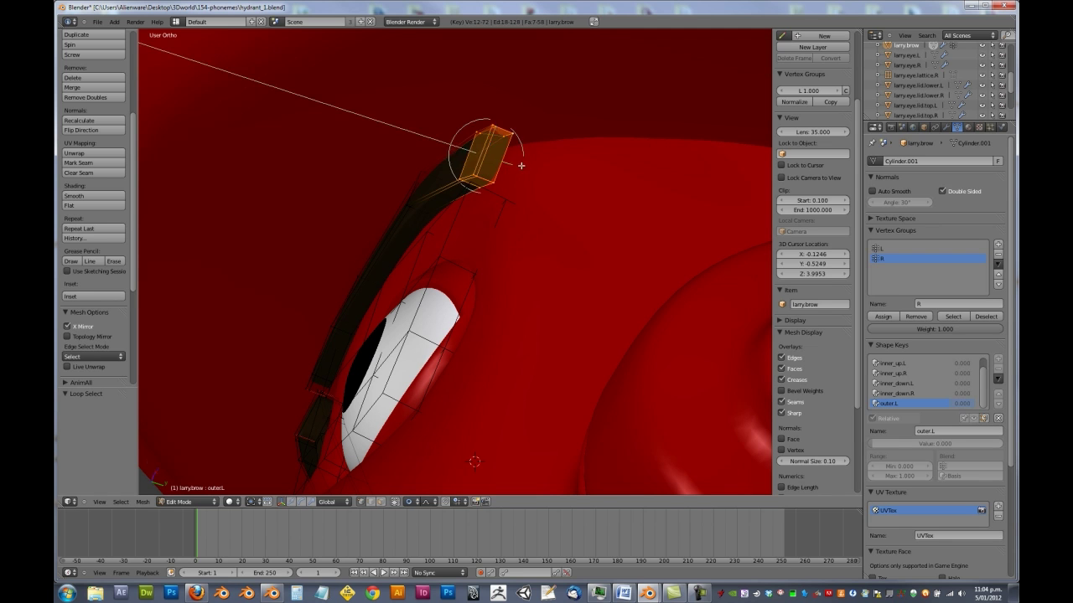
pyautogui.press('g')
pyautogui.press('y')
pyautogui.click(522, 168)
# - Select the top edges of the left brow's outer end and move them back along Y toward the head
pyautogui.moveTo(522, 167); pyautogui.dragTo(403, 200, button='middle')
pyautogui.keyDown('alt'); pyautogui.rightClick(282, 211); pyautogui.keyUp('alt')
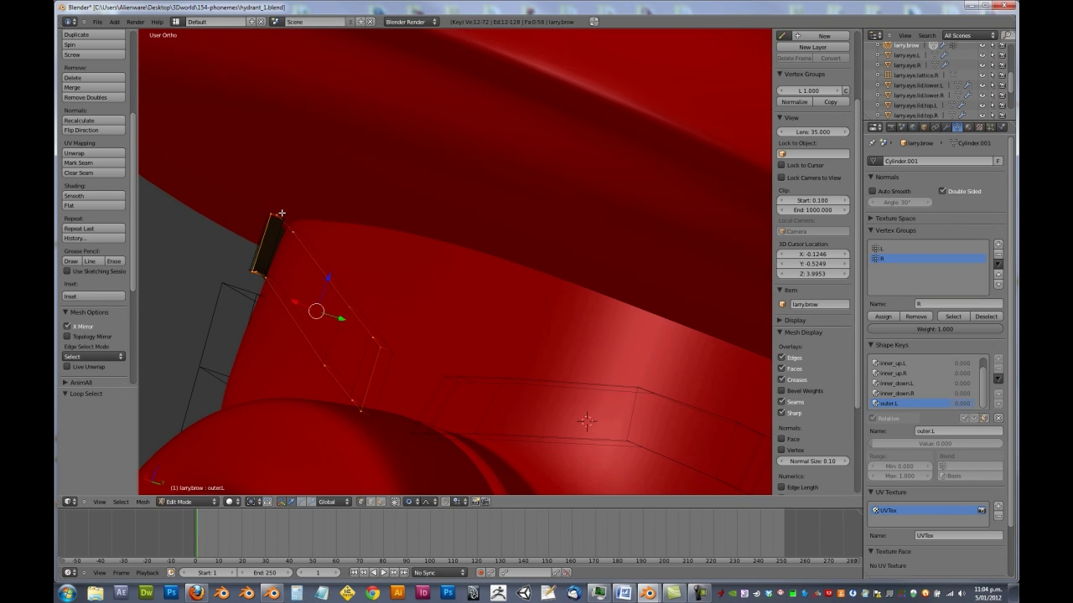
pyautogui.keyDown('alt'); pyautogui.rightClick(278, 213); pyautogui.keyUp('alt')
pyautogui.keyDown('alt'); pyautogui.rightClick(277, 217); pyautogui.keyUp('alt')
pyautogui.keyDown('alt'); pyautogui.rightClick(281, 219); pyautogui.keyUp('alt')
pyautogui.keyDown('alt'); pyautogui.rightClick(280, 218); pyautogui.keyUp('alt')
pyautogui.moveTo(280, 218); pyautogui.dragTo(332, 245, button='middle')
pyautogui.scroll(2, 359, 256)
pyautogui.keyDown('alt'); pyautogui.rightClick(341, 246); pyautogui.keyUp('alt')
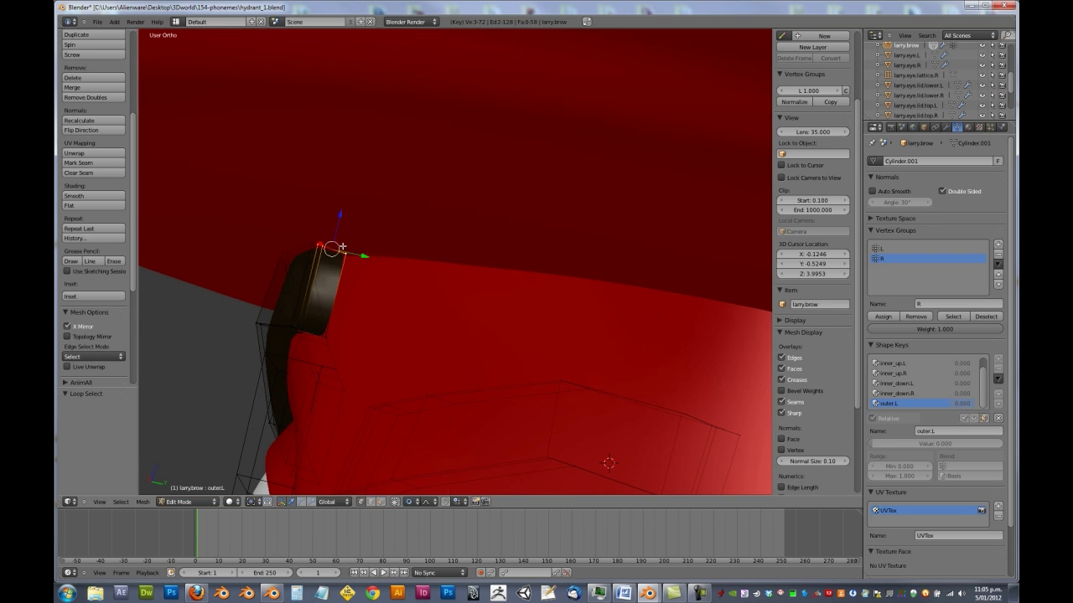
pyautogui.press('g')
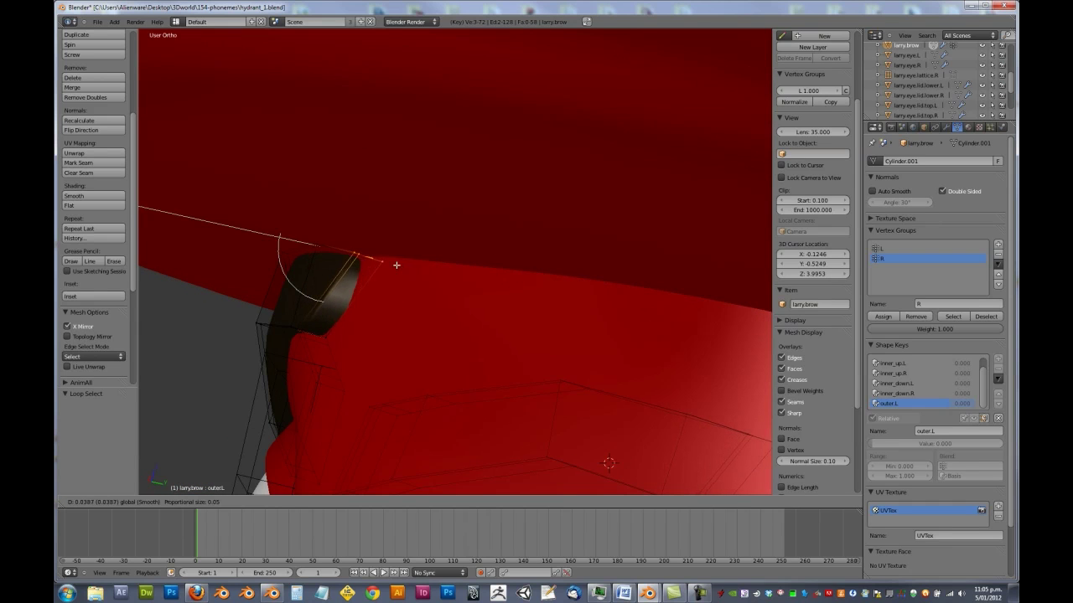
pyautogui.moveTo(382, 259); pyautogui.dragTo(382, 259)
# - Move the lower edges of the left brow's outer end back about 0.01 along Y
pyautogui.keyDown('alt'); pyautogui.rightClick(318, 336); pyautogui.keyUp('alt')
pyautogui.keyDown('alt'); pyautogui.rightClick(320, 337); pyautogui.keyUp('alt')
pyautogui.moveTo(340, 342); pyautogui.dragTo(346, 344)
pyautogui.moveTo(346, 345); pyautogui.dragTo(397, 263, button='middle')
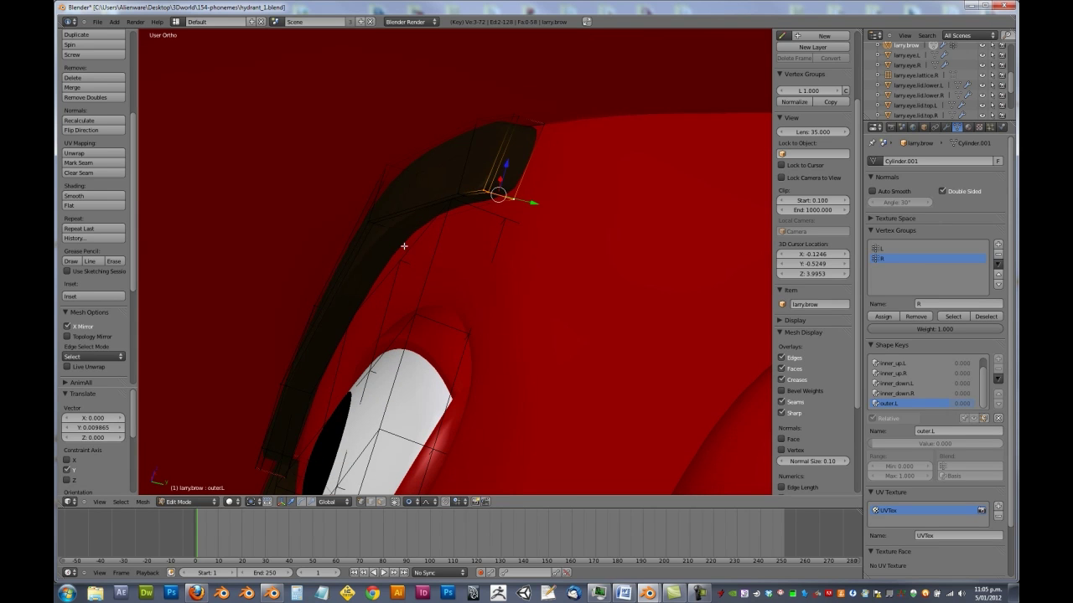
# - Select the two rear corner vertices at the left brow's outer tip and move them about 0.006 along Y
pyautogui.keyDown('alt'); pyautogui.rightClick(530, 166); pyautogui.keyUp('alt')
pyautogui.rightClick(519, 188)
pyautogui.keyDown('shift'); pyautogui.rightClick(554, 112); pyautogui.keyUp('shift')
pyautogui.moveTo(568, 170); pyautogui.dragTo(572, 173)
pyautogui.scroll(-4, 562, 187)
pyautogui.moveTo(494, 195); pyautogui.dragTo(609, 310, button='middle')
pyautogui.scroll(-2, 548, 245)
pyautogui.scroll(-8, 609, 309)
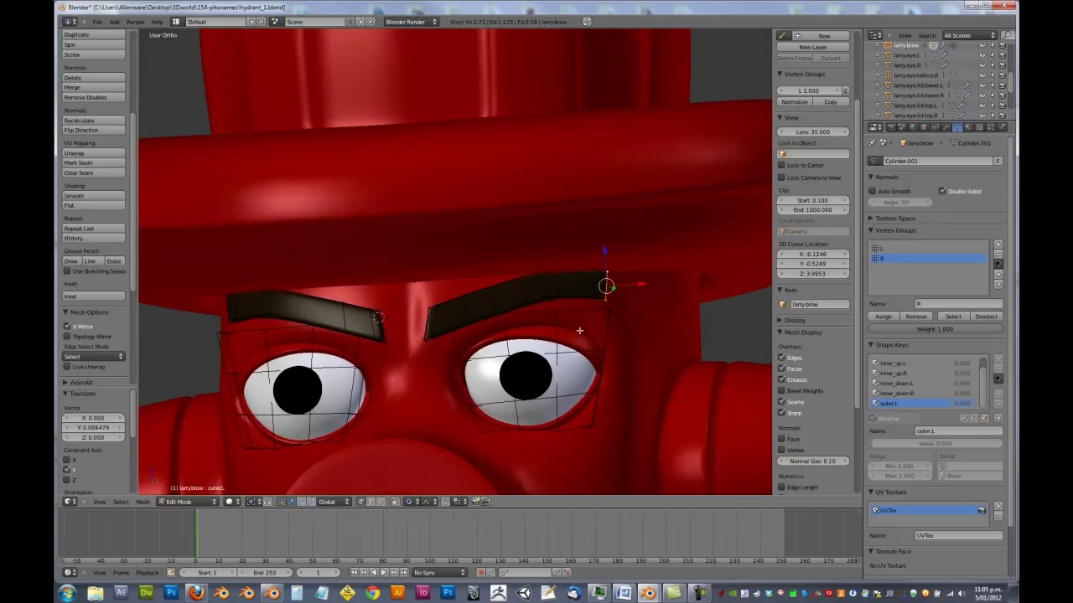
pyautogui.moveTo(558, 262); pyautogui.dragTo(488, 244, button='middle')
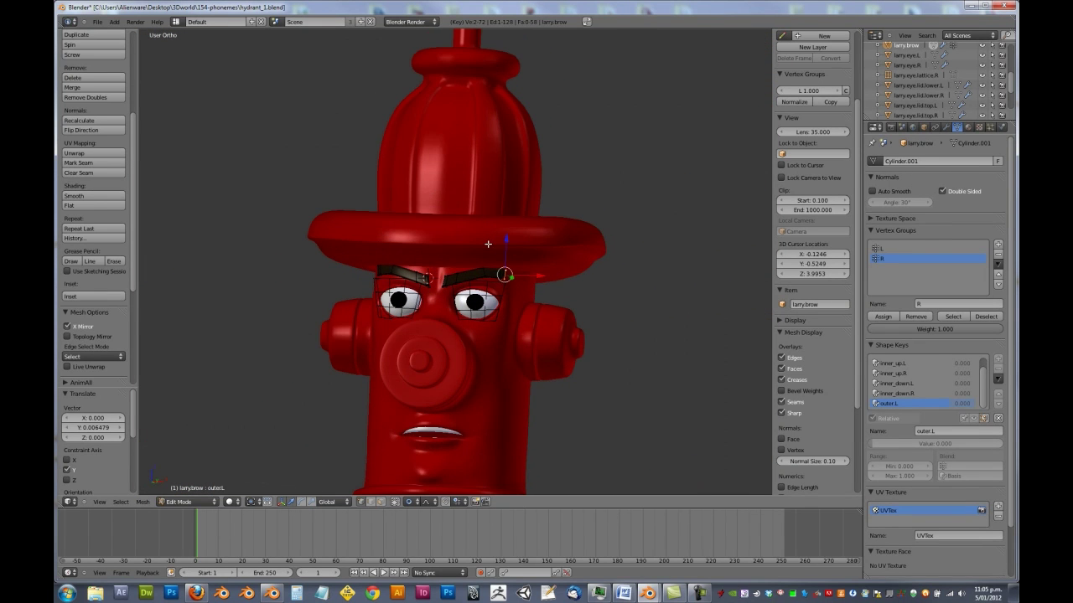
pyautogui.press('KP_1')
pyautogui.scroll(7, 487, 244)
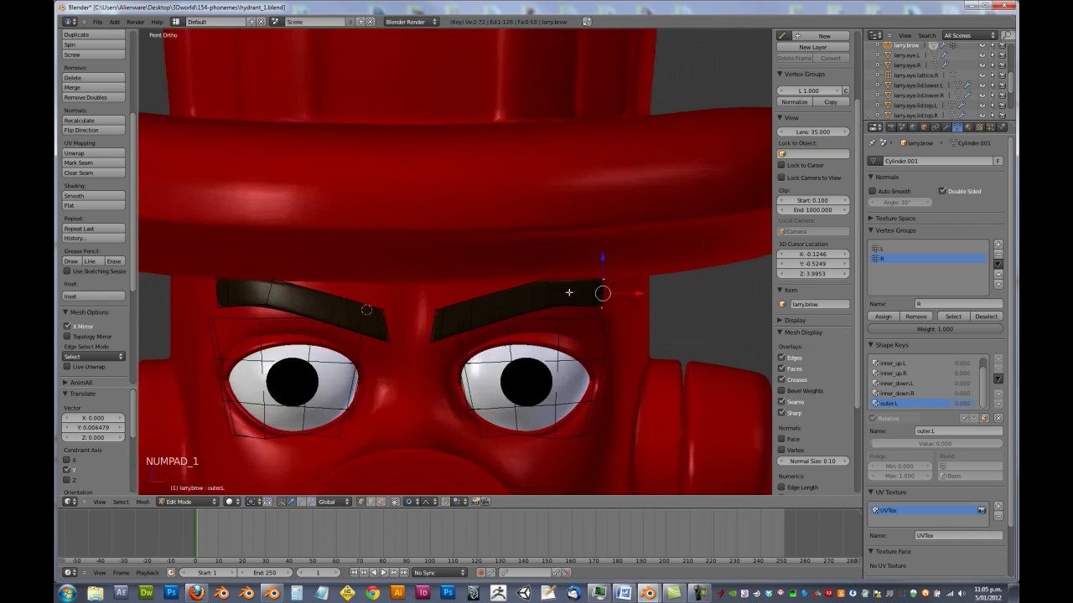
pyautogui.press('a')
pyautogui.press('a')
pyautogui.press('b')
pyautogui.moveTo(400, 167); pyautogui.dragTo(447, 256)
pyautogui.press('g')
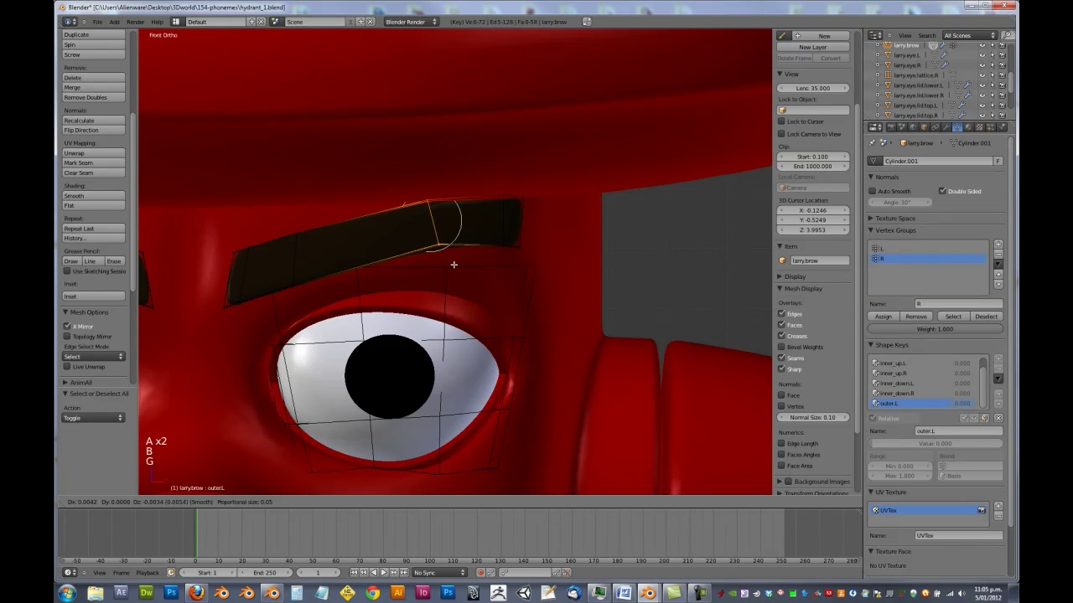
pyautogui.press('Escape')
# - Adjust the position of the edge loop near the left brow's inner end and leave Edit Mode
pyautogui.press('a')
pyautogui.press('b')
pyautogui.moveTo(265, 204); pyautogui.dragTo(327, 297)
pyautogui.press('g')
pyautogui.click(366, 254)
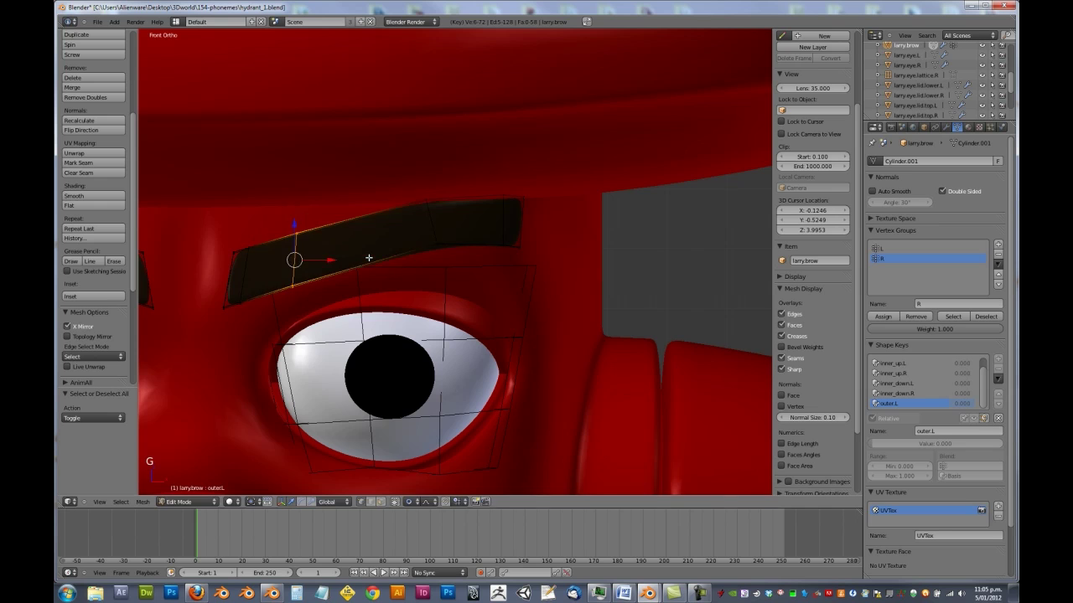
pyautogui.scroll(-6, 412, 249)
pyautogui.moveTo(499, 264)
pyautogui.mouseDown(button='middle')
pyautogui.moveTo(389, 250)
pyautogui.moveTo(491, 250)
pyautogui.mouseUp(button='middle')
pyautogui.press('a')
pyautogui.press('Tab')
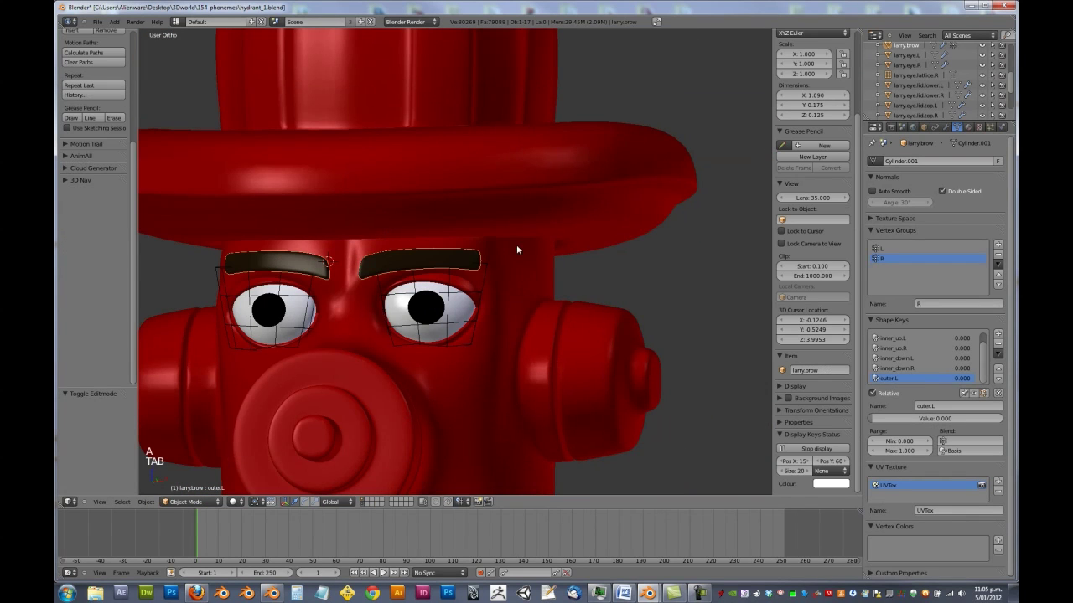
# - Set the eyebrow's outer.L shape key range minimum to -1 and its value to -1
pyautogui.click(904, 440)
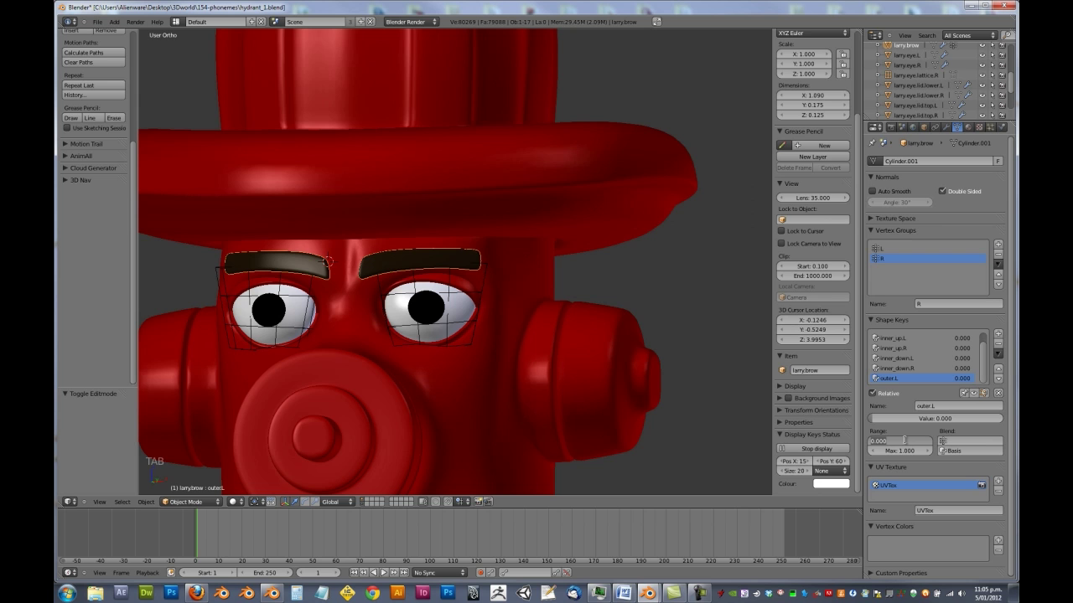
pyautogui.write('-1')
pyautogui.press('Return')
pyautogui.moveTo(914, 421); pyautogui.dragTo(834, 420)
# - Try lowering the value of the head's brow_outer.L shape key and undo the change
pyautogui.moveTo(455, 232); pyautogui.dragTo(491, 263, button='middle')
pyautogui.rightClick(515, 254)
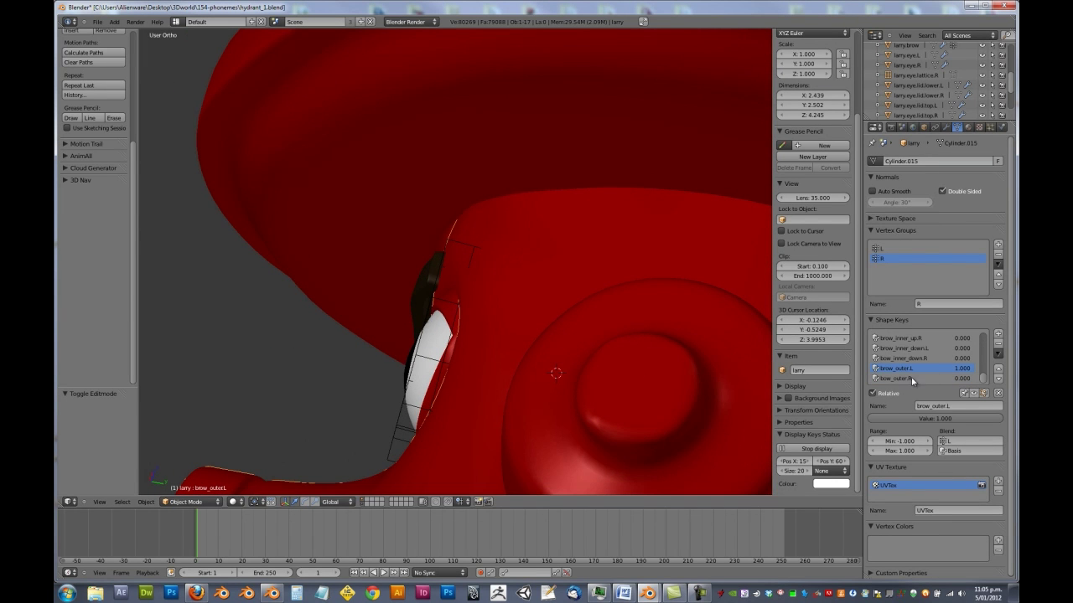
pyautogui.moveTo(925, 418); pyautogui.dragTo(503, 414)
pyautogui.moveTo(503, 414); pyautogui.dragTo(438, 373, button='middle')
pyautogui.hotkey('ctrl', 'z')
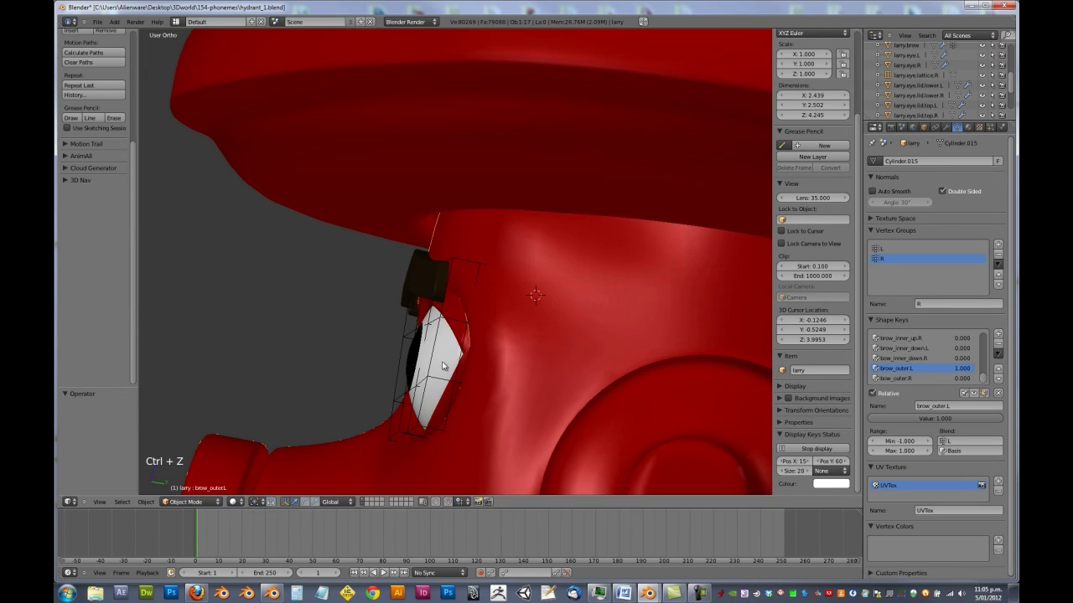
# - Set the eyebrow's outer.L shape key range minimum to 0 and rename the key outer_up.L
pyautogui.rightClick(402, 275)
pyautogui.moveTo(402, 275); pyautogui.dragTo(611, 270, button='middle')
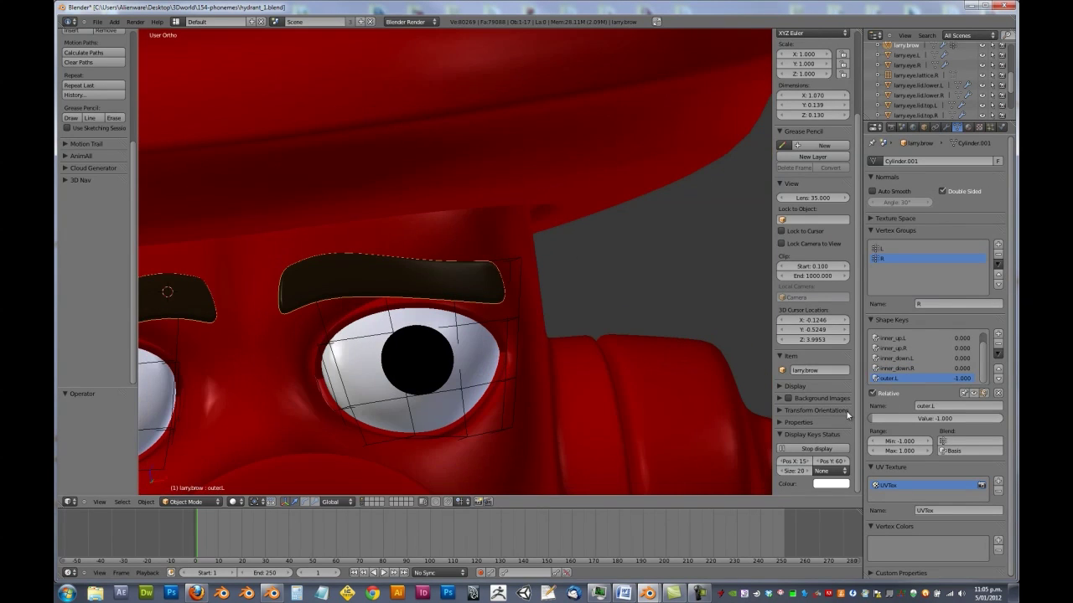
pyautogui.click(902, 441)
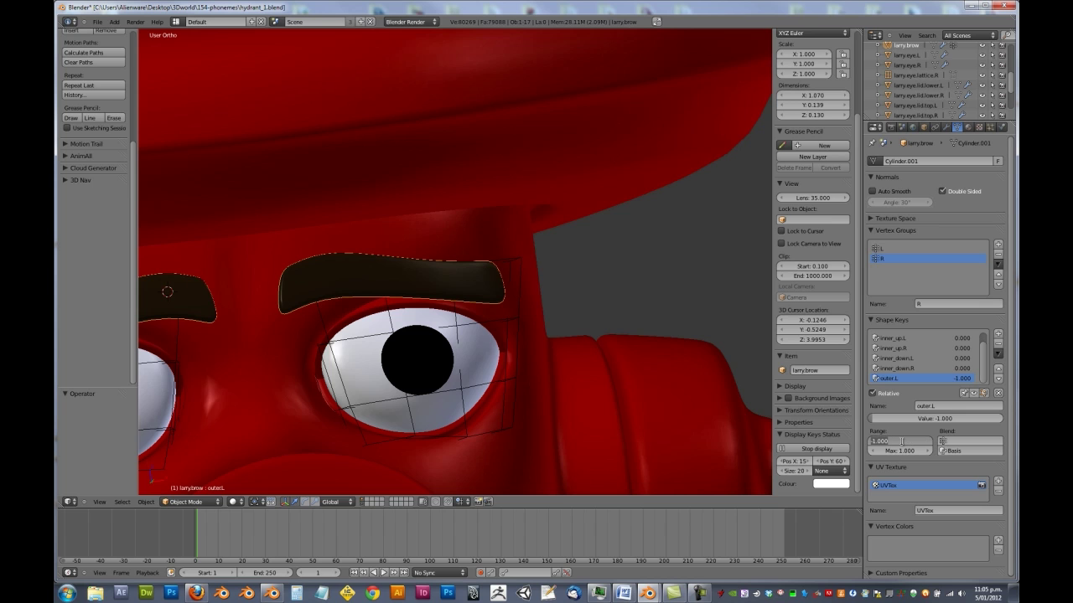
pyautogui.write('0')
pyautogui.press('Return')
pyautogui.click(923, 404)
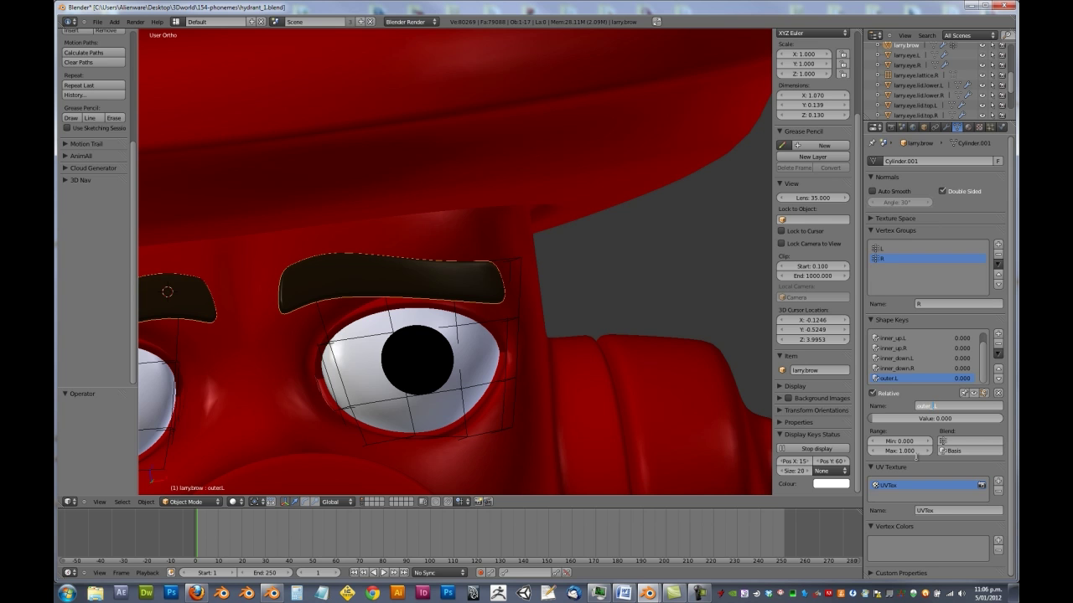
pyautogui.press('Return')
# - Set outer_up.L to 1.000 and add a new shape key from the current mix, naming it outer_up.R
pyautogui.moveTo(670, 335); pyautogui.dragTo(579, 281, button='middle')
pyautogui.moveTo(890, 420); pyautogui.dragTo(1000, 419)
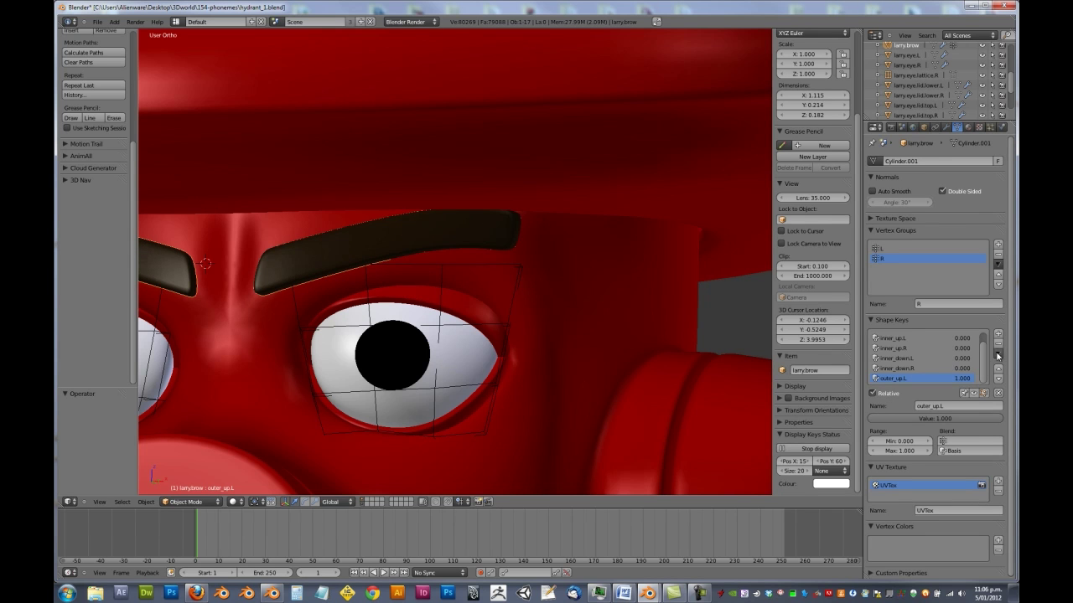
pyautogui.click(997, 355)
pyautogui.click(975, 394)
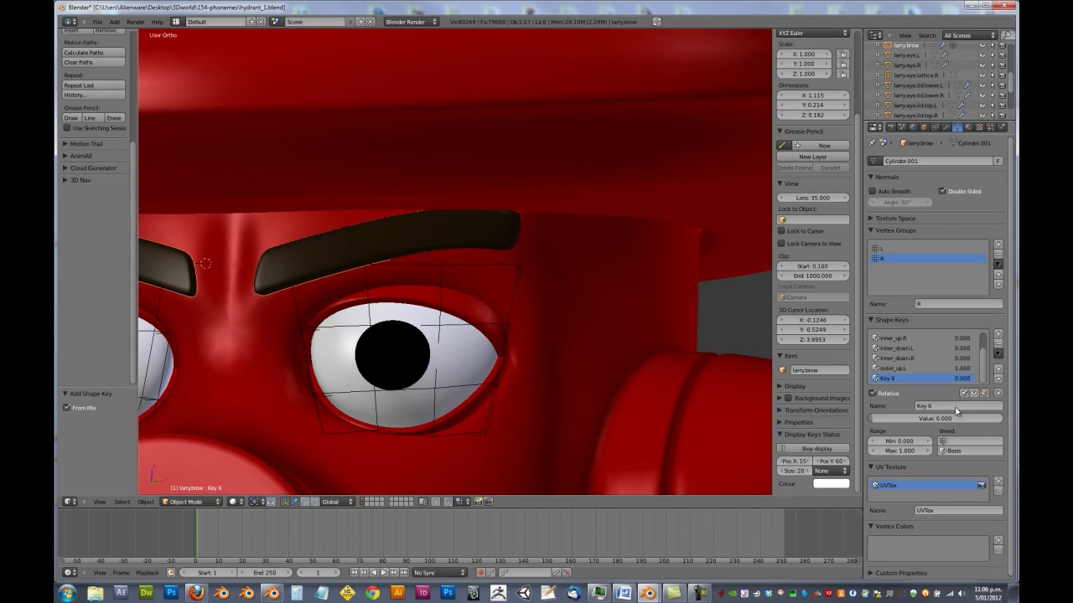
pyautogui.click(945, 409)
pyautogui.press('Return')
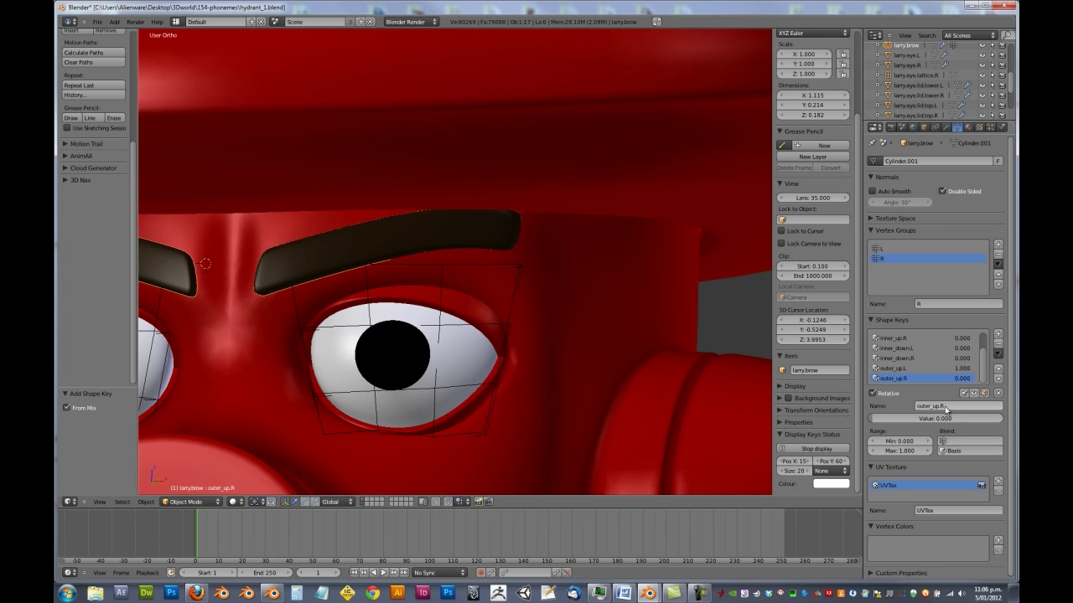
# - Assign vertex group R as the blend group of outer_up.R and vertex group L for outer_up.L
pyautogui.keyDown('shift'); pyautogui.moveTo(407, 267); pyautogui.dragTo(583, 259, button='middle'); pyautogui.keyUp('shift')
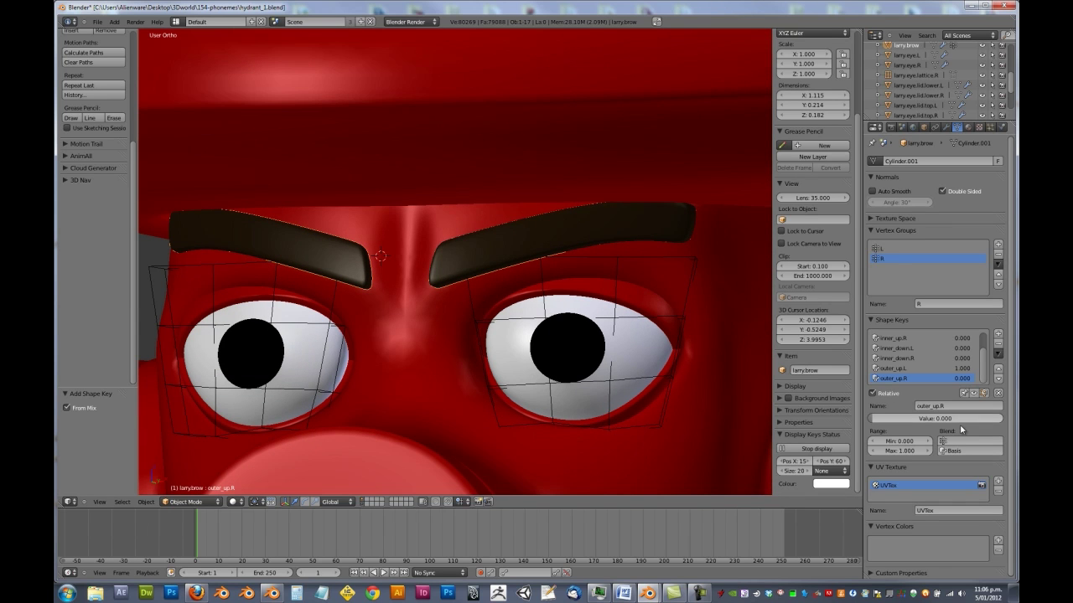
pyautogui.click(964, 441)
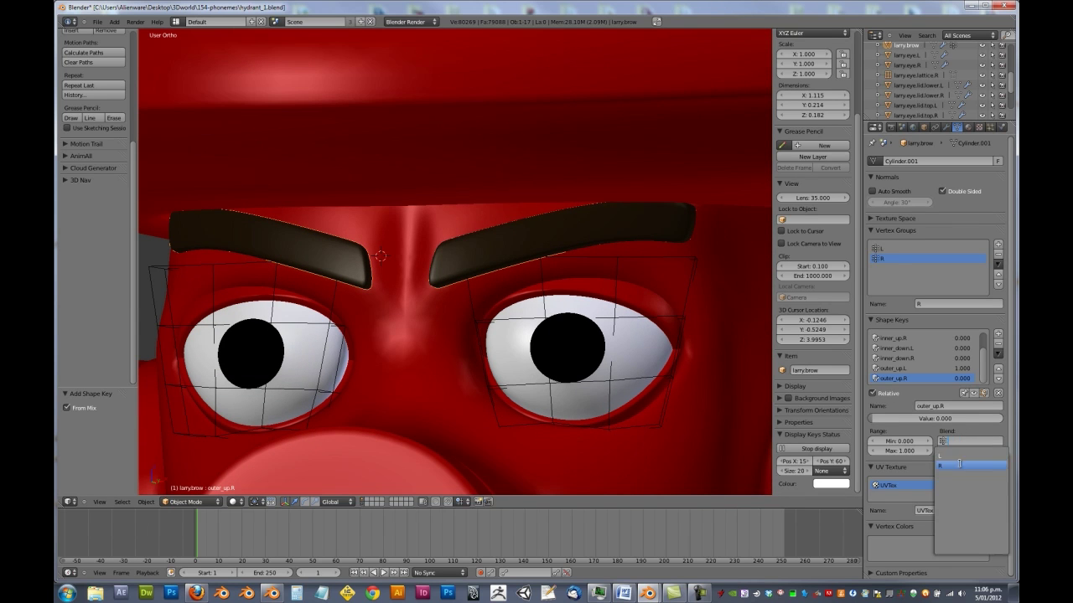
pyautogui.click(914, 369)
pyautogui.click(964, 440)
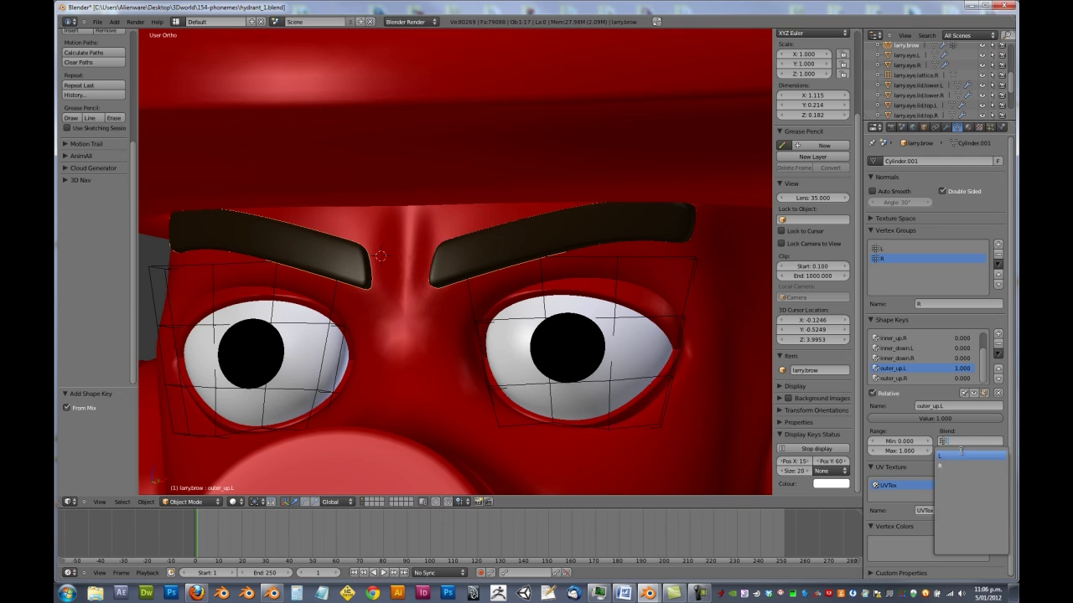
pyautogui.click(960, 454)
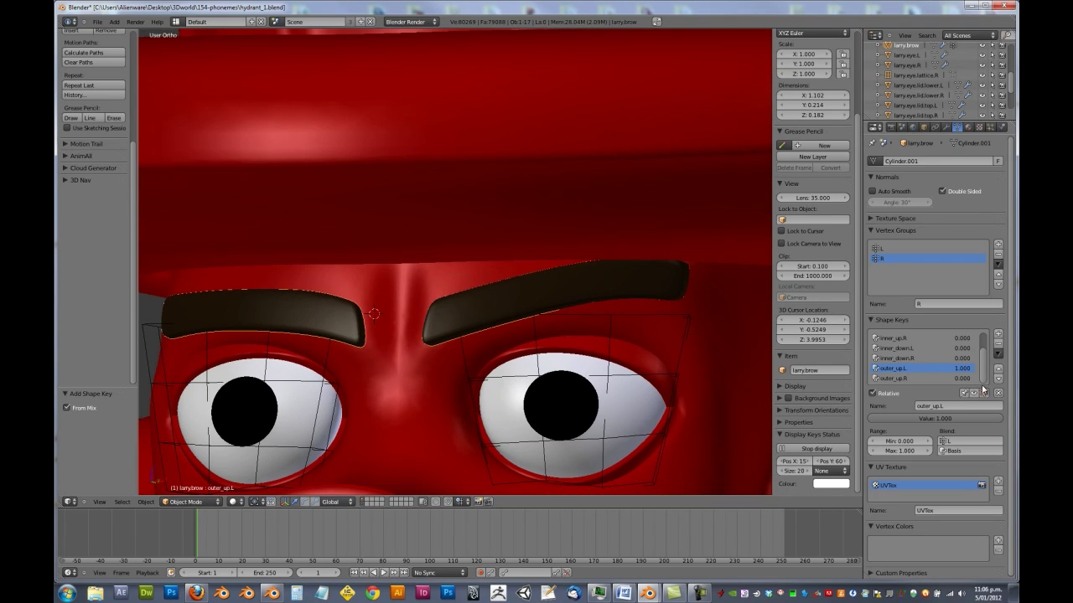
# - Clear all of the eyebrow object's shape key values
pyautogui.click(997, 393)
pyautogui.moveTo(682, 294); pyautogui.dragTo(458, 323, button='middle')
pyautogui.press('z')
pyautogui.press('z')
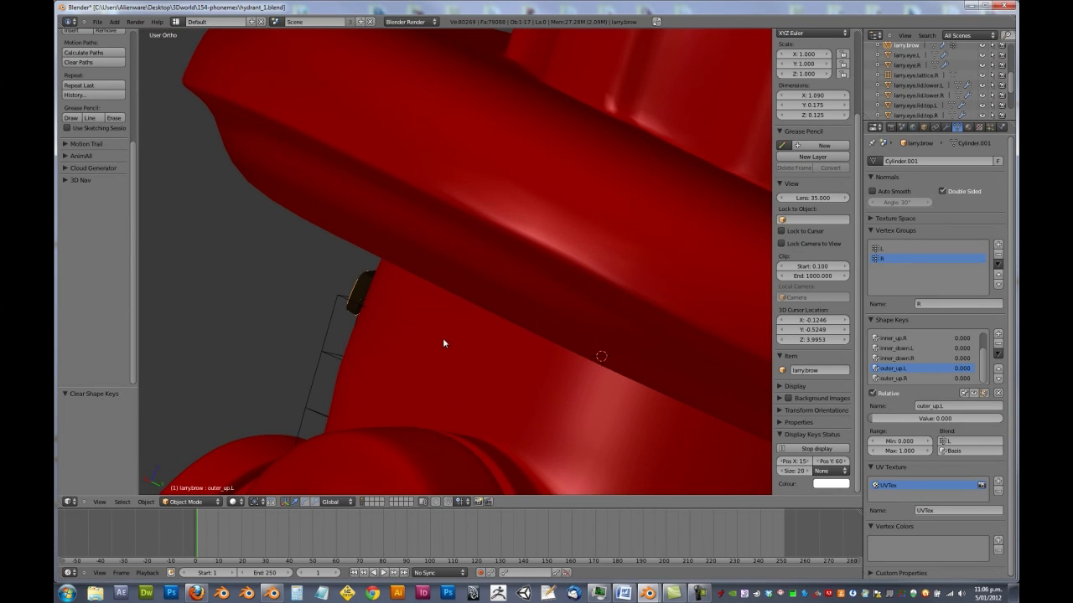
# - In the eyebrow's Basis shape, move the left brow's rear edge loop about 0.01 along Y into the head
pyautogui.scroll(1, 950, 352)
pyautogui.scroll(1, 917, 337)
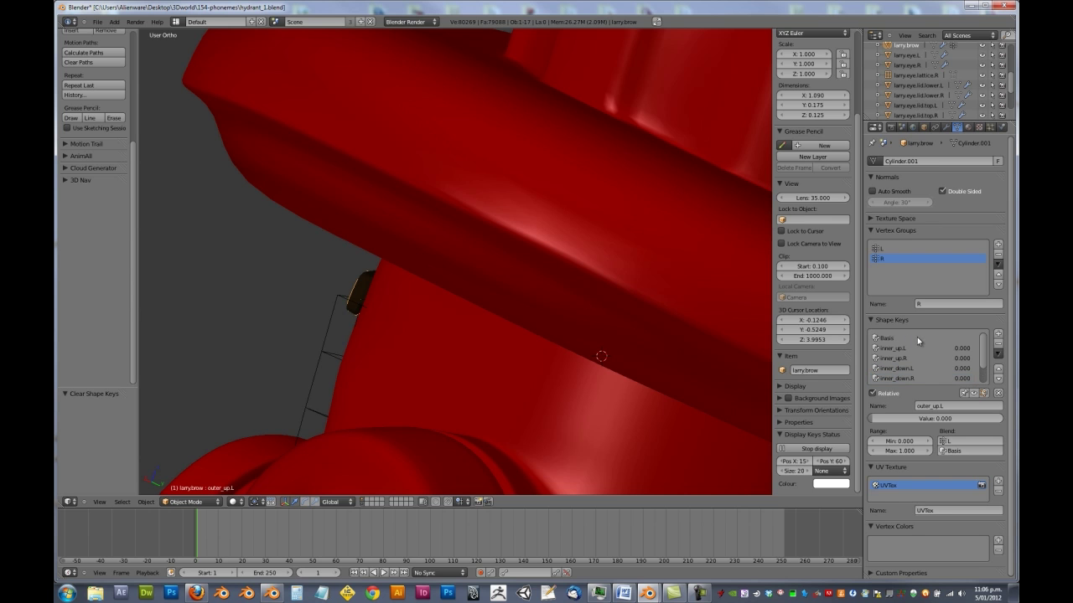
pyautogui.click(913, 336)
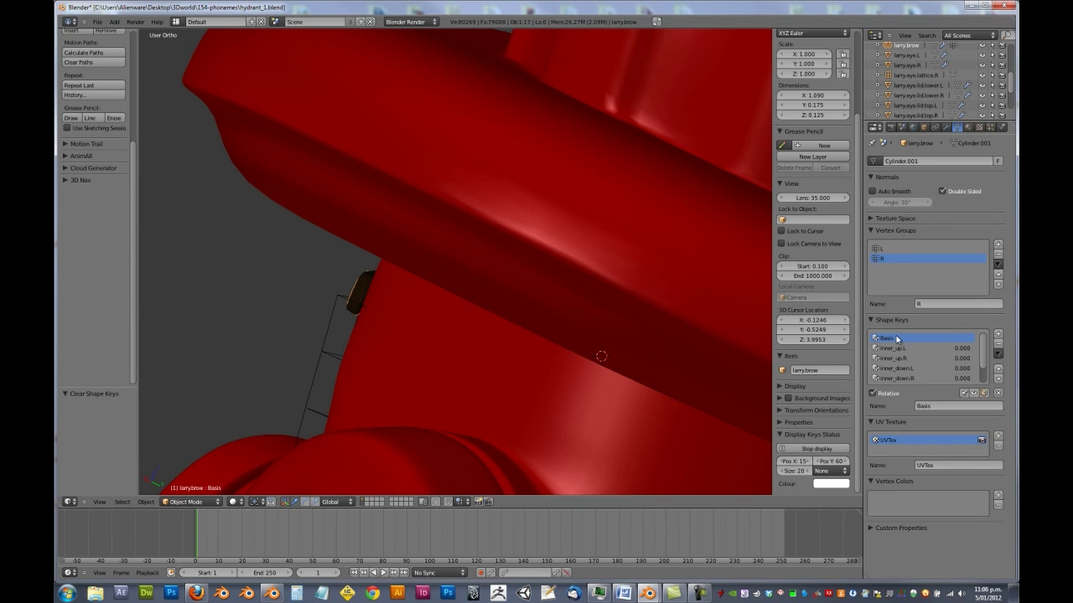
pyautogui.press('Tab')
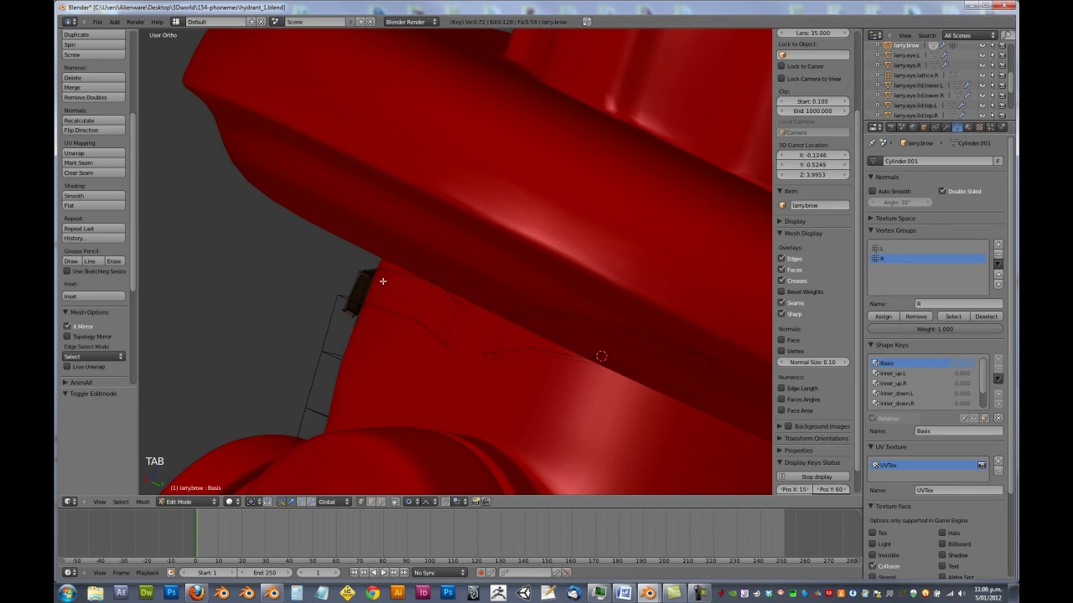
pyautogui.keyDown('alt'); pyautogui.rightClick(383, 281); pyautogui.keyUp('alt')
pyautogui.press('g')
pyautogui.press('y')
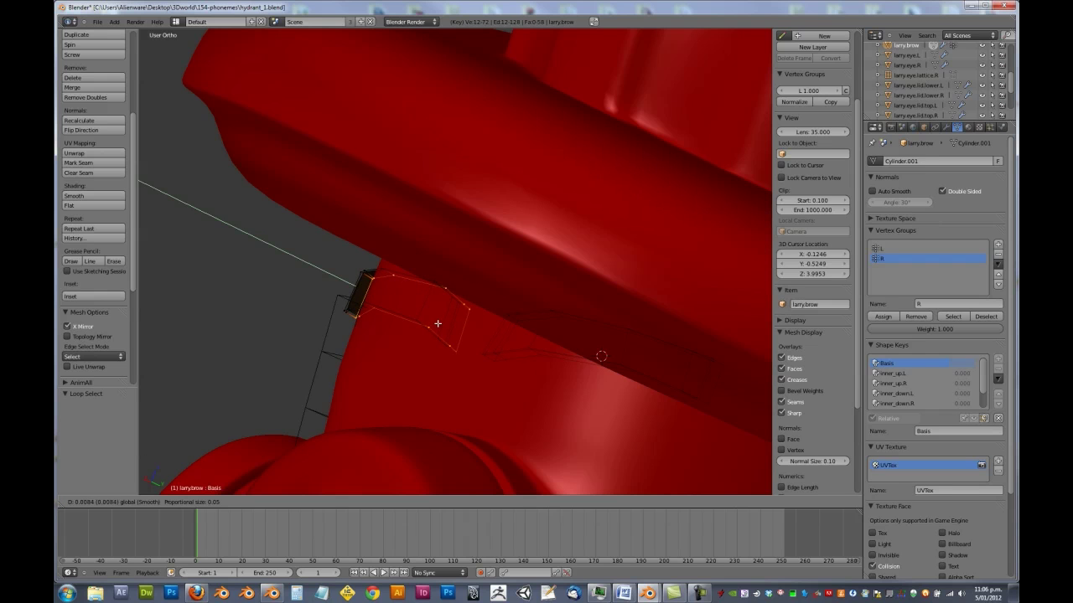
pyautogui.click(442, 328)
pyautogui.moveTo(442, 329); pyautogui.dragTo(503, 281, button='middle')
pyautogui.press('Tab')
# - Preview the eyebrow's inner_down.R shape key and return its value to 0.000
pyautogui.scroll(-2, 916, 377)
pyautogui.click(915, 360)
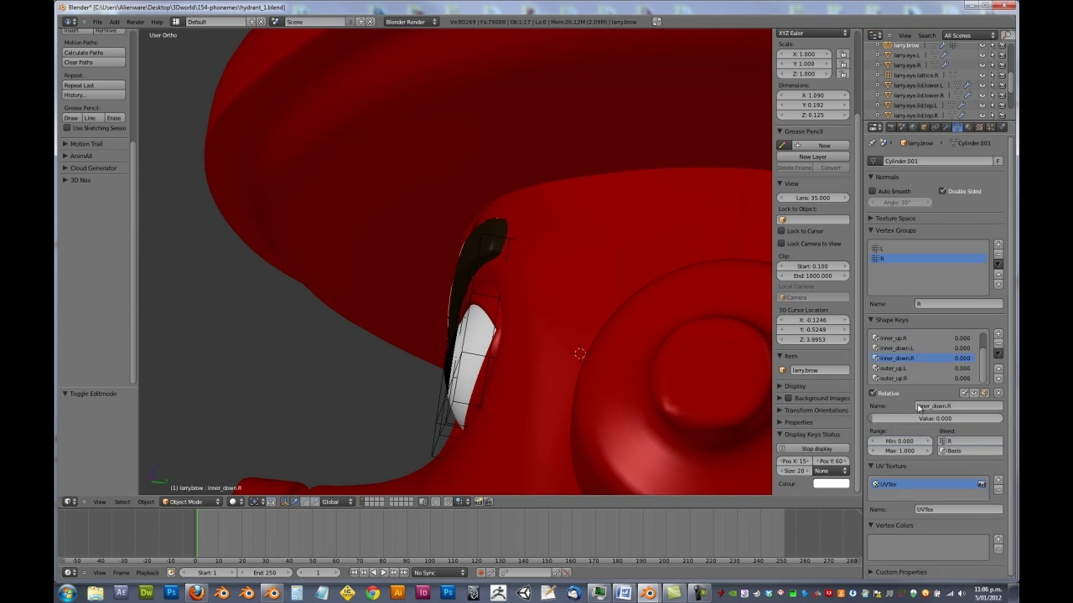
pyautogui.moveTo(925, 419); pyautogui.dragTo(868, 421)
# - In the eyebrow's outer_up.L shape, move the edge loops at the left brow's outer end about 0.017 forward along Y
pyautogui.click(912, 369)
pyautogui.moveTo(536, 264); pyautogui.dragTo(704, 277, button='middle')
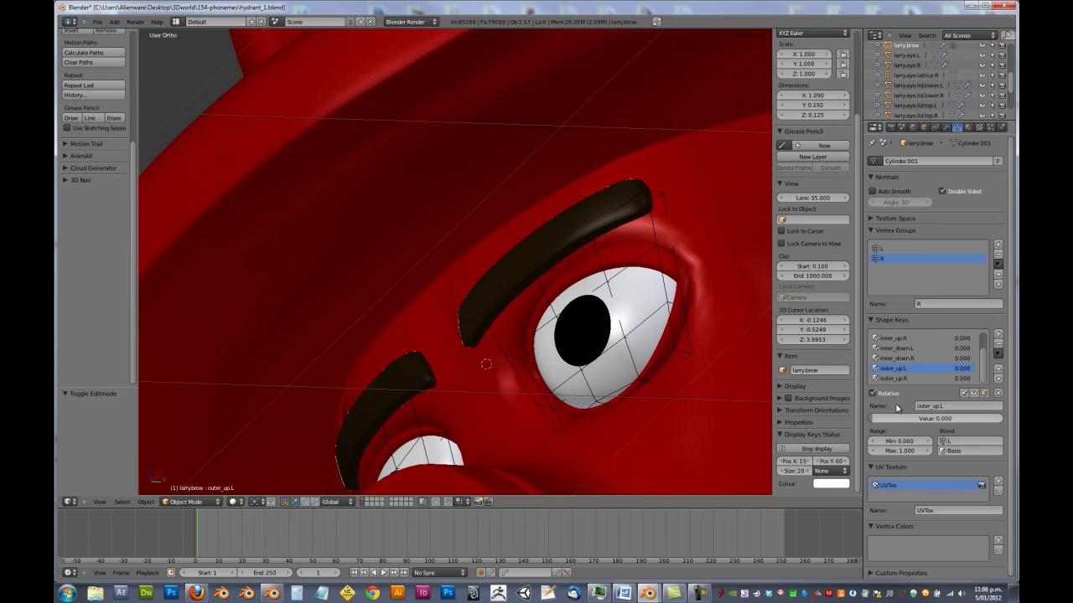
pyautogui.press('Tab')
pyautogui.press('Tab')
pyautogui.press('Tab')
pyautogui.moveTo(514, 288); pyautogui.dragTo(433, 324, button='middle')
pyautogui.keyDown('alt'); pyautogui.rightClick(434, 333); pyautogui.keyUp('alt')
pyautogui.keyDown('alt'); pyautogui.keyDown('shift'); pyautogui.rightClick(460, 279); pyautogui.keyUp('shift'); pyautogui.keyUp('alt')
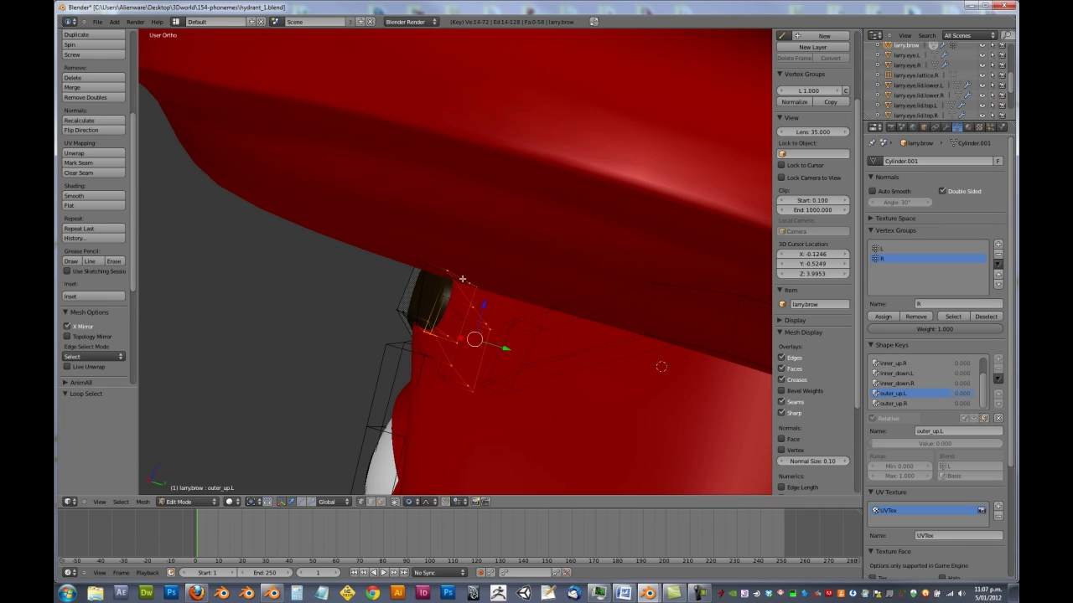
pyautogui.hotkey('ctrl', 'z')
pyautogui.hotkey('ctrl', 'z')
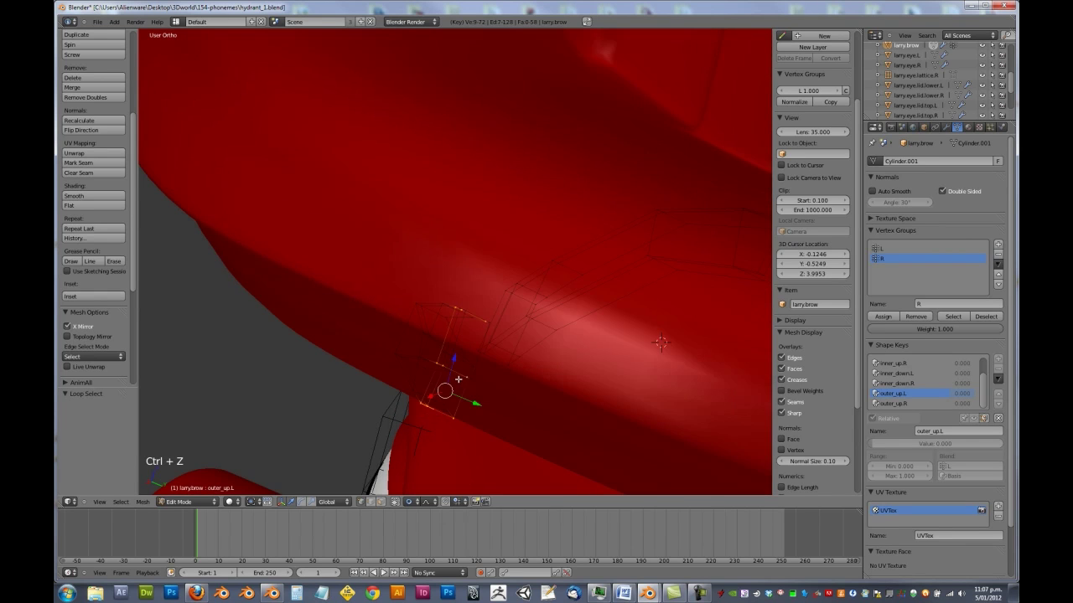
pyautogui.keyDown('alt'); pyautogui.keyDown('shift'); pyautogui.rightClick(458, 378); pyautogui.keyUp('shift'); pyautogui.keyUp('alt')
pyautogui.moveTo(448, 383); pyautogui.dragTo(447, 182, button='middle')
pyautogui.hotkey('ctrl', 'z')
pyautogui.keyDown('alt'); pyautogui.keyDown('shift'); pyautogui.rightClick(451, 98); pyautogui.keyUp('shift'); pyautogui.keyUp('alt')
pyautogui.moveTo(453, 157); pyautogui.dragTo(432, 156)
pyautogui.scroll(-6, 430, 157)
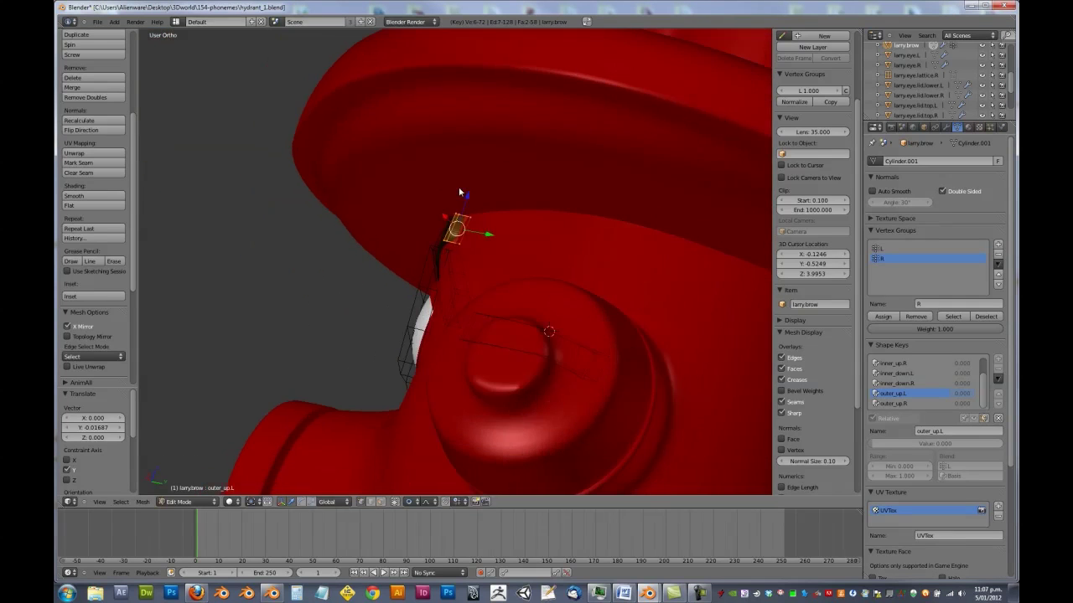
pyautogui.press('Tab')
# - In the eyebrow's outer_up.R shape, reposition the edge loop at the brow's outer end to fit the head
pyautogui.click(922, 379)
pyautogui.moveTo(332, 301); pyautogui.dragTo(505, 225, button='middle')
pyautogui.press('Tab')
pyautogui.scroll(2, 463, 275)
pyautogui.scroll(2, 463, 275)
pyautogui.keyDown('alt'); pyautogui.rightClick(431, 386); pyautogui.keyUp('alt')
pyautogui.keyDown('alt'); pyautogui.rightClick(432, 379); pyautogui.keyUp('alt')
pyautogui.moveTo(425, 410); pyautogui.dragTo(337, 402)
pyautogui.keyDown('alt'); pyautogui.rightClick(350, 377); pyautogui.keyUp('alt')
pyautogui.keyDown('alt'); pyautogui.rightClick(347, 380); pyautogui.keyUp('alt')
pyautogui.moveTo(337, 402); pyautogui.dragTo(537, 179, button='middle')
pyautogui.scroll(-3, 486, 297)
pyautogui.scroll(-4, 486, 297)
pyautogui.scroll(-2, 450, 275)
pyautogui.press('Tab')
pyautogui.scroll(4, 534, 182)
pyautogui.keyDown('shift'); pyautogui.moveTo(616, 325); pyautogui.dragTo(584, 229, button='middle'); pyautogui.keyUp('shift')
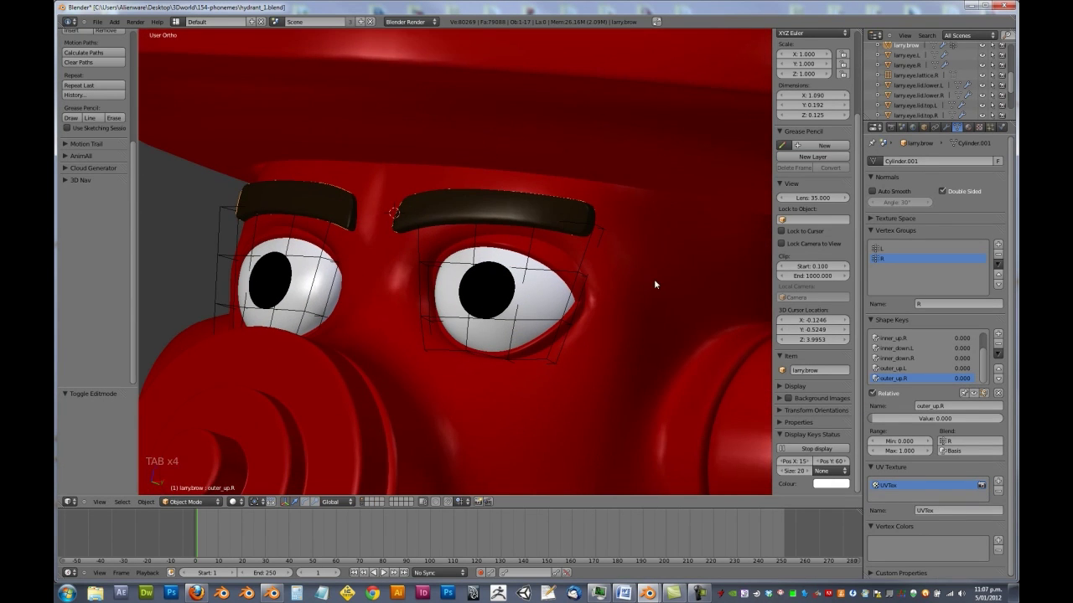
# - Rename the head's outer-brow shape keys to brow_outer_up.L and bow_outer_up.R
pyautogui.rightClick(651, 233)
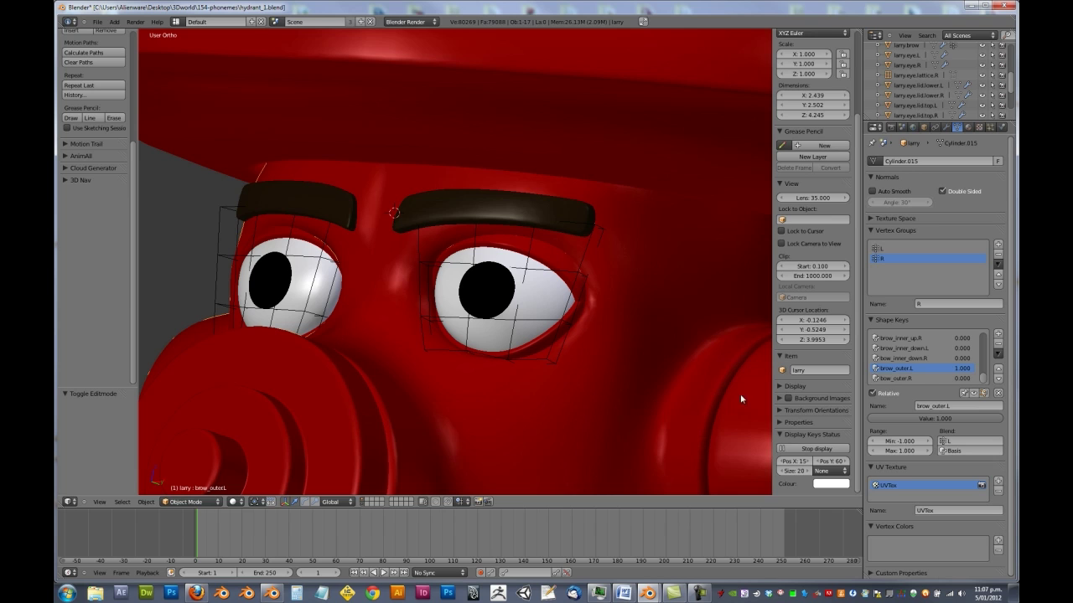
pyautogui.click(946, 405)
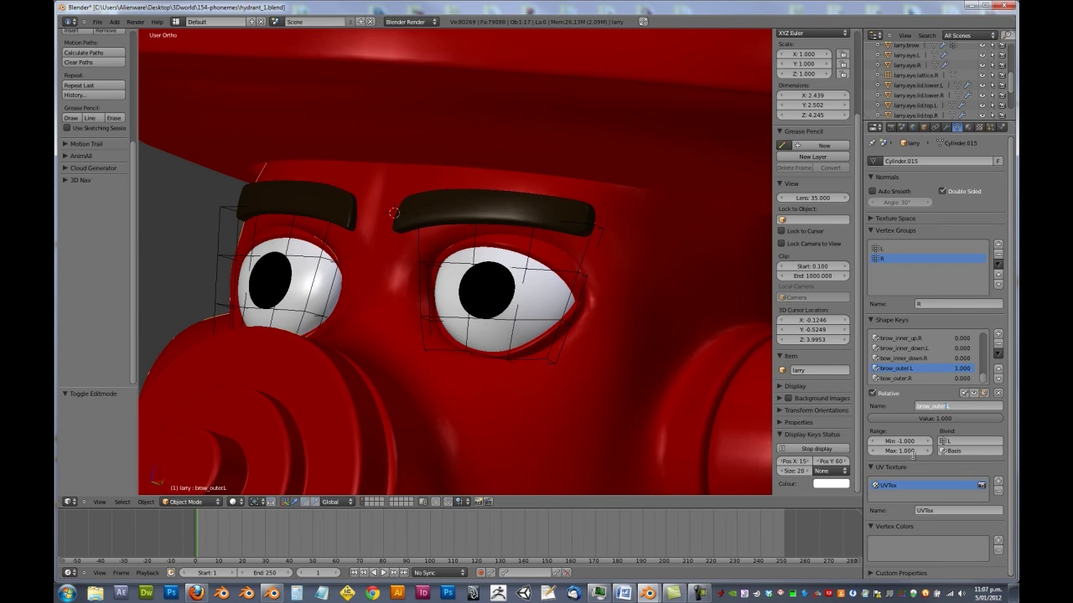
pyautogui.write('_up')
pyautogui.press('Return')
pyautogui.click(910, 378)
pyautogui.click(943, 405)
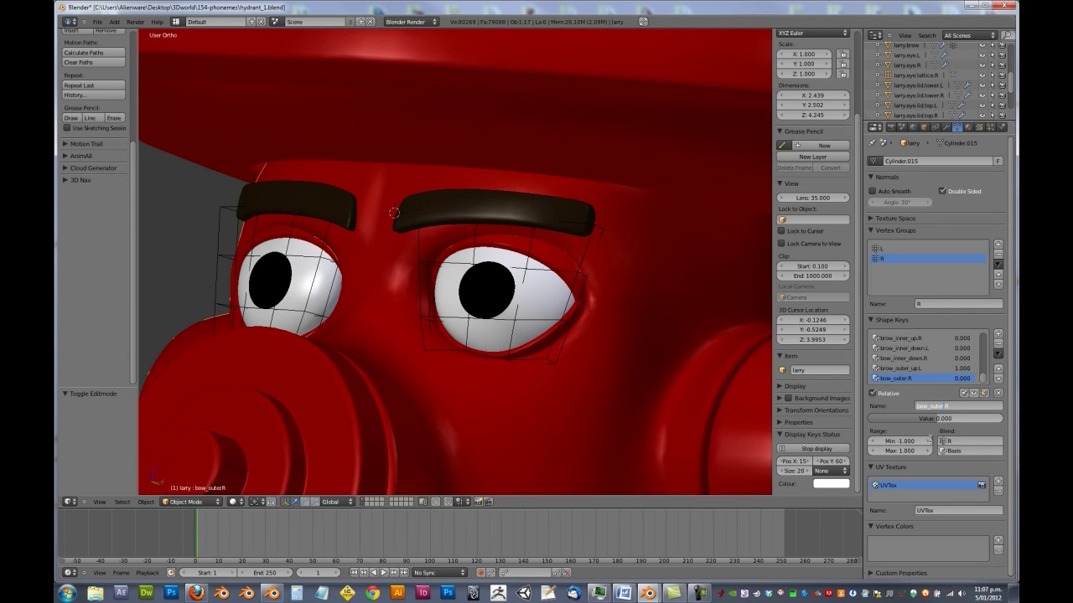
pyautogui.press('Return')
# - Set the minimum range to 0 for the head's bow_outer_up.R and brow_outer_up.L shape keys
pyautogui.click(905, 442)
pyautogui.write('0')
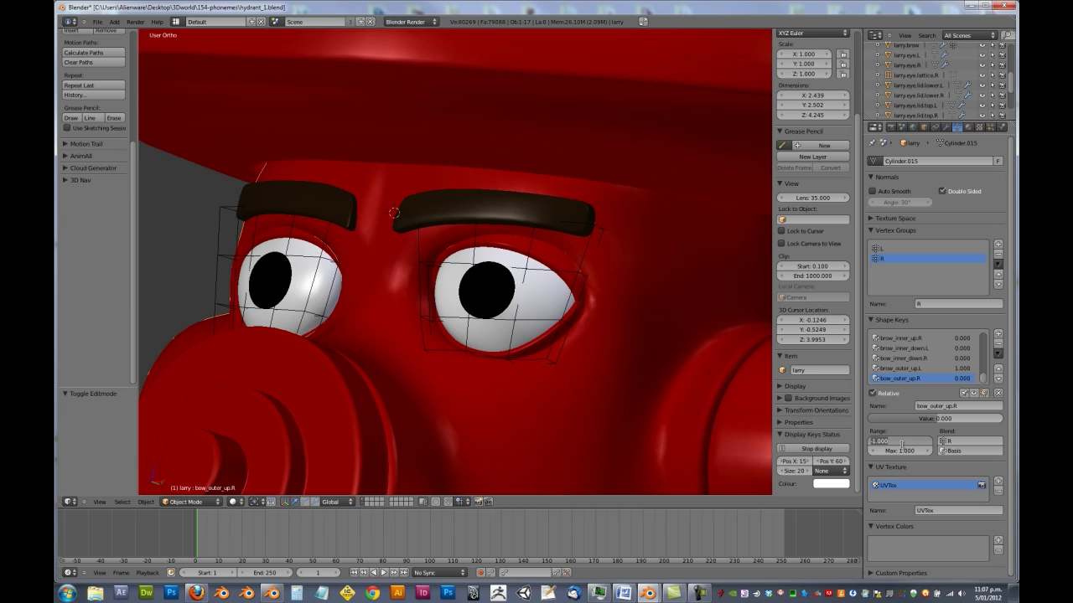
pyautogui.press('Return')
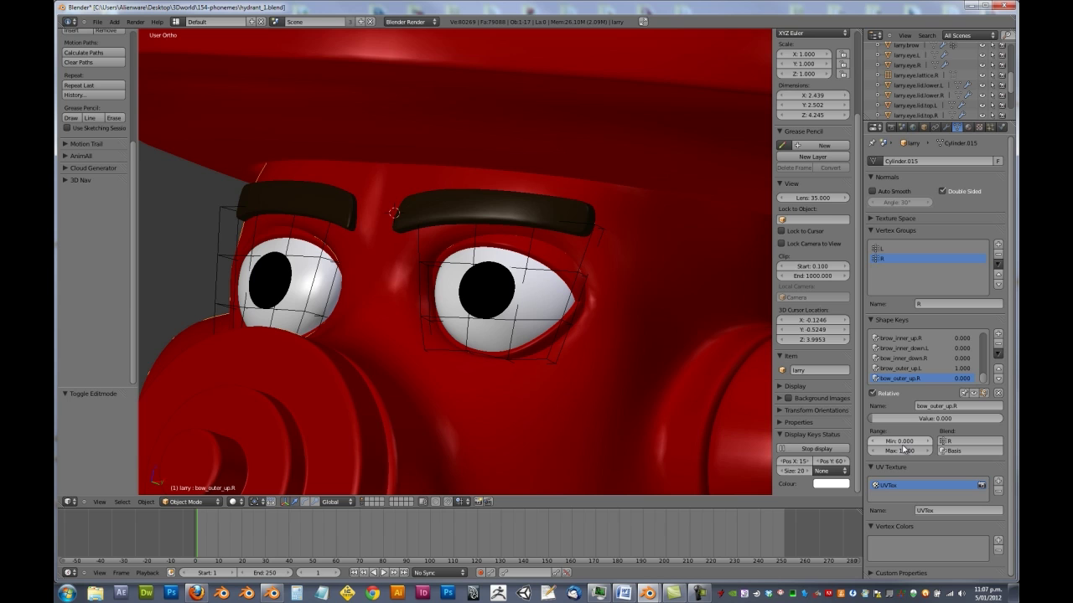
pyautogui.click(903, 369)
pyautogui.click(890, 440)
pyautogui.write('0')
pyautogui.press('Return')
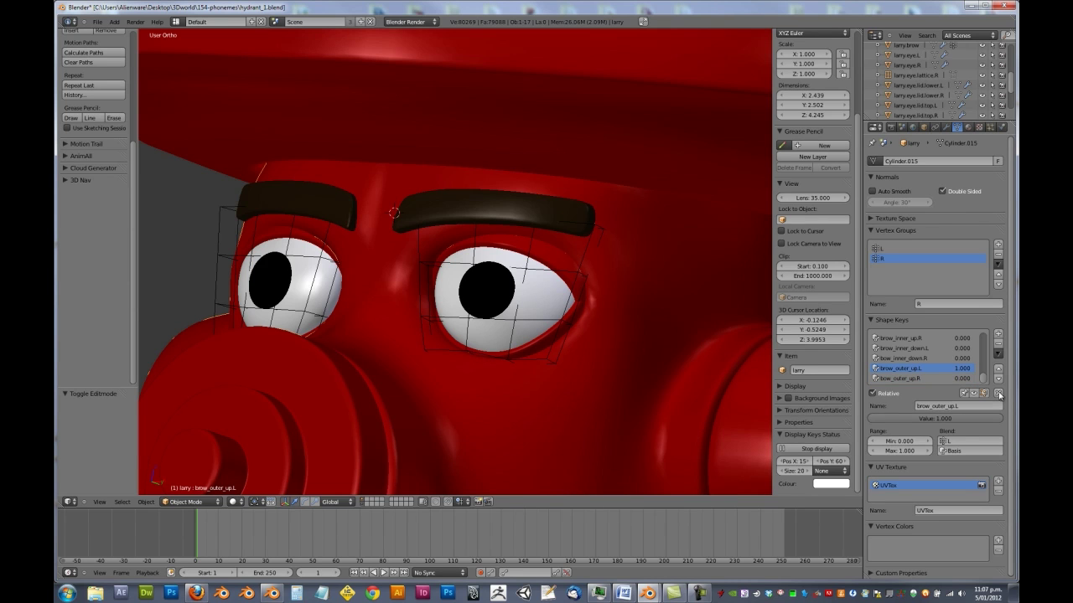
# - Clear the head's shape key values and add a new shape key named brow_outer_down.L
pyautogui.click(997, 334)
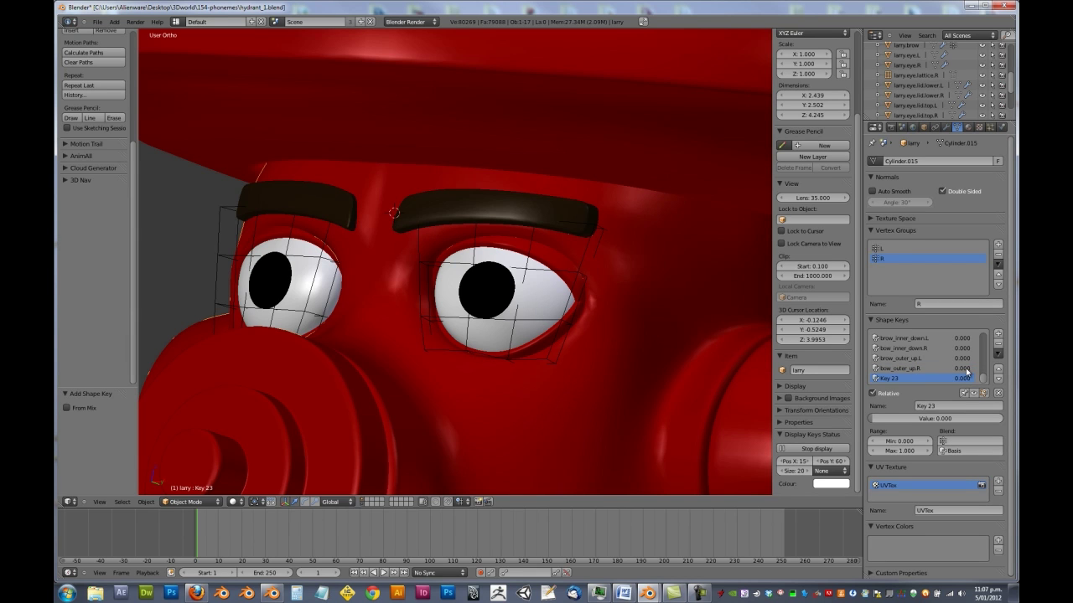
pyautogui.click(953, 406)
pyautogui.press('BackSpace')
pyautogui.write('brow_outer_down.L')
pyautogui.press('Return')
# - In brow_outer_down.L, move the head vertices under the left brow's outer end down about 0.04 in front view
pyautogui.press('Tab')
pyautogui.press('Tab')
pyautogui.press('Tab')
pyautogui.press('Tab')
pyautogui.press('Tab')
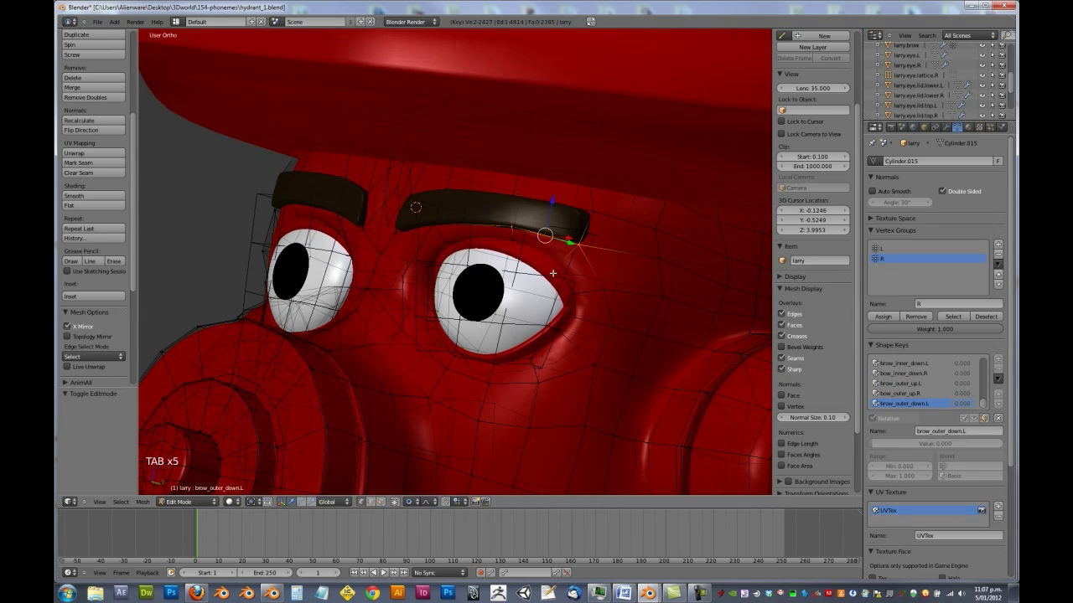
pyautogui.press('KP_1')
pyautogui.press('g')
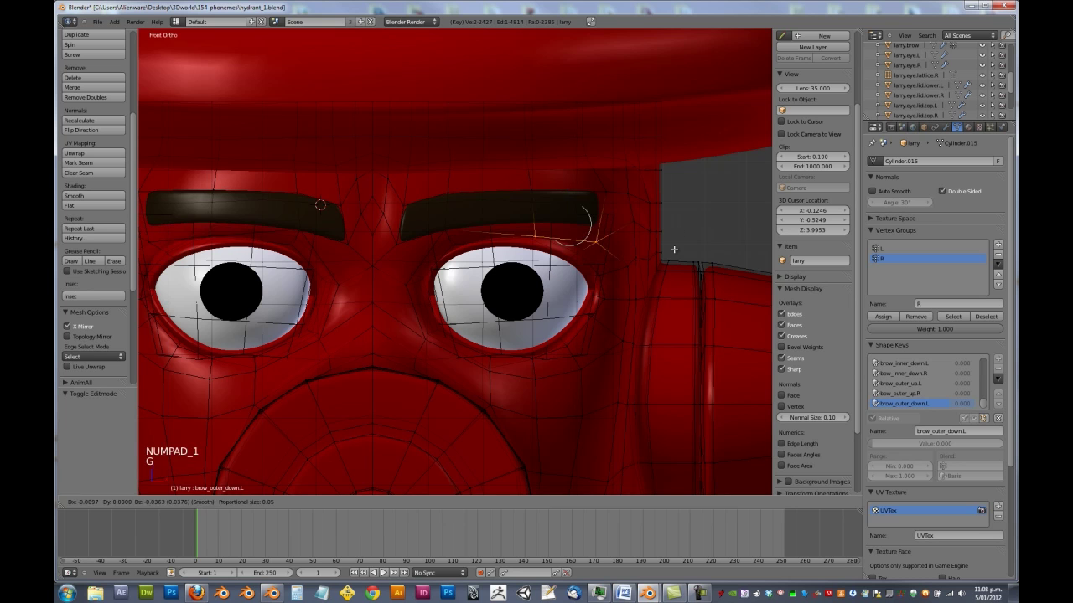
pyautogui.click(672, 254)
# - Select vertices between the left brow's outer end and the upper eyelid and move them together
pyautogui.scroll(3, 673, 254)
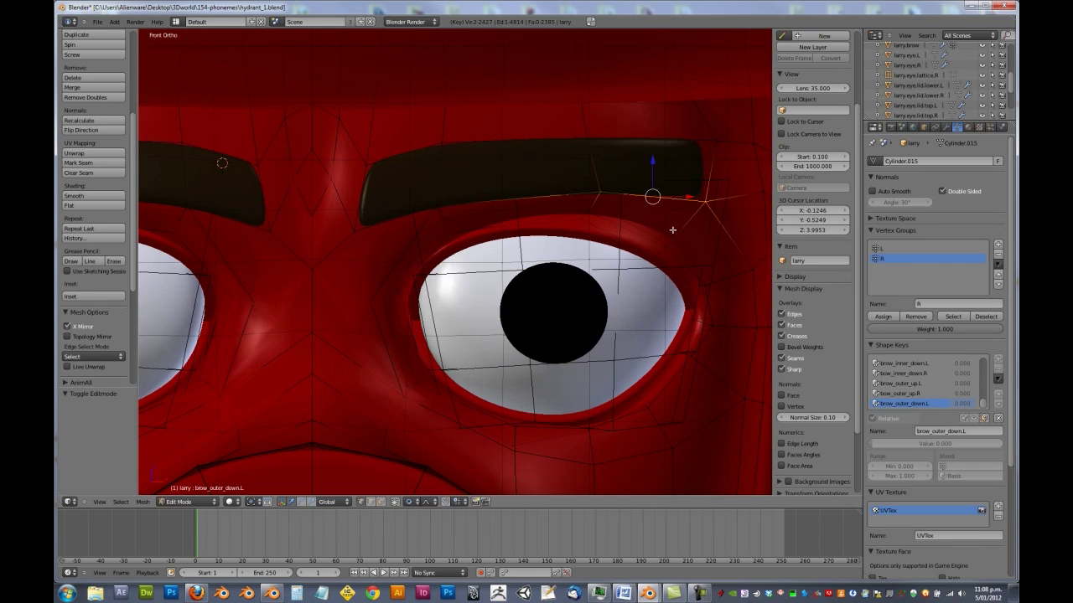
pyautogui.scroll(2, 725, 229)
pyautogui.keyDown('shift'); pyautogui.rightClick(443, 269); pyautogui.keyUp('shift')
pyautogui.keyDown('shift'); pyautogui.rightClick(524, 302); pyautogui.keyUp('shift')
pyautogui.press('g')
pyautogui.press('g')
pyautogui.click(558, 220)
# - Pull the selected vertices beneath the left brow's outer end about 0.036 forward along Y
pyautogui.moveTo(558, 220); pyautogui.dragTo(534, 297, button='middle')
pyautogui.moveTo(537, 280); pyautogui.dragTo(539, 246)
pyautogui.moveTo(539, 246); pyautogui.dragTo(534, 307, button='middle')
pyautogui.keyDown('shift'); pyautogui.rightClick(546, 297); pyautogui.keyUp('shift')
pyautogui.moveTo(514, 285); pyautogui.dragTo(548, 290)
# - Nudge the two vertices above the eye's outer corner slightly inward and down, and raise the vertex under the brow's middle about 0.012
pyautogui.rightClick(557, 254)
pyautogui.moveTo(605, 236); pyautogui.dragTo(680, 260, button='middle')
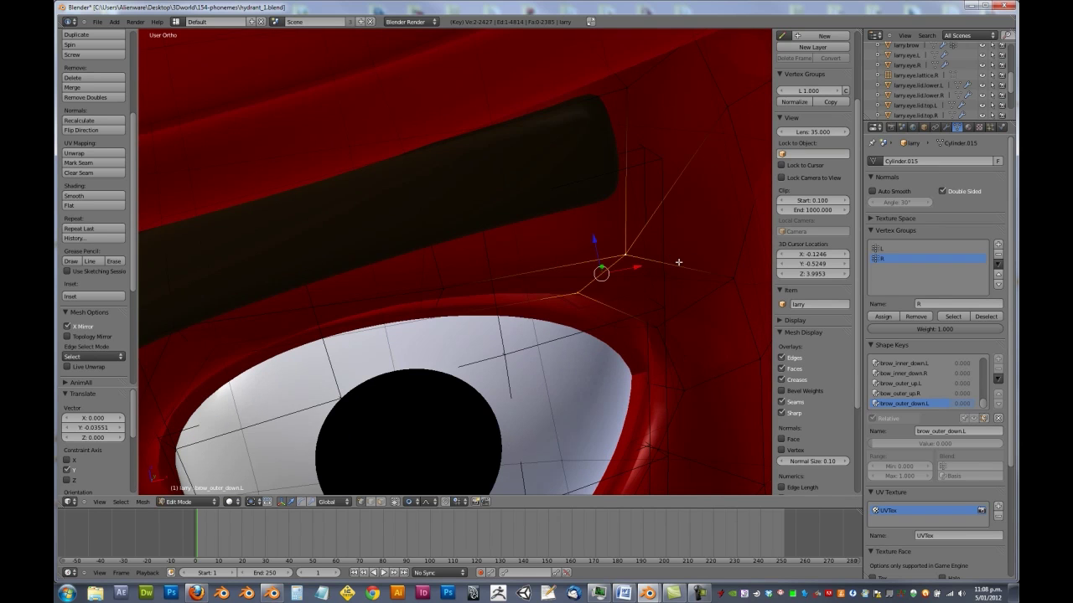
pyautogui.press('KP_1')
pyautogui.press('g')
pyautogui.click(670, 280)
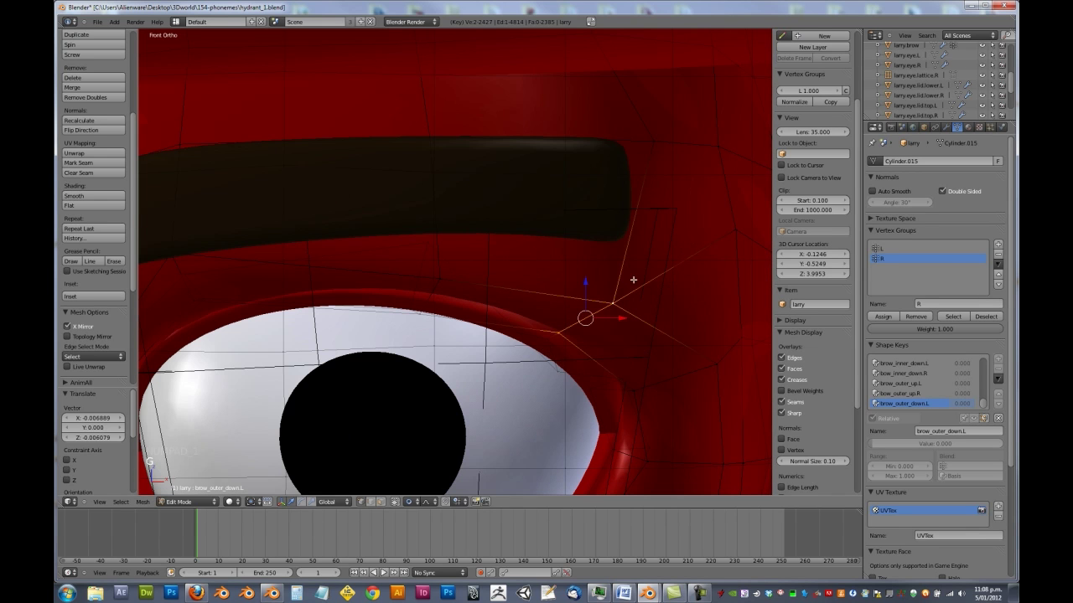
pyautogui.rightClick(429, 279)
pyautogui.press('g')
pyautogui.click(435, 263)
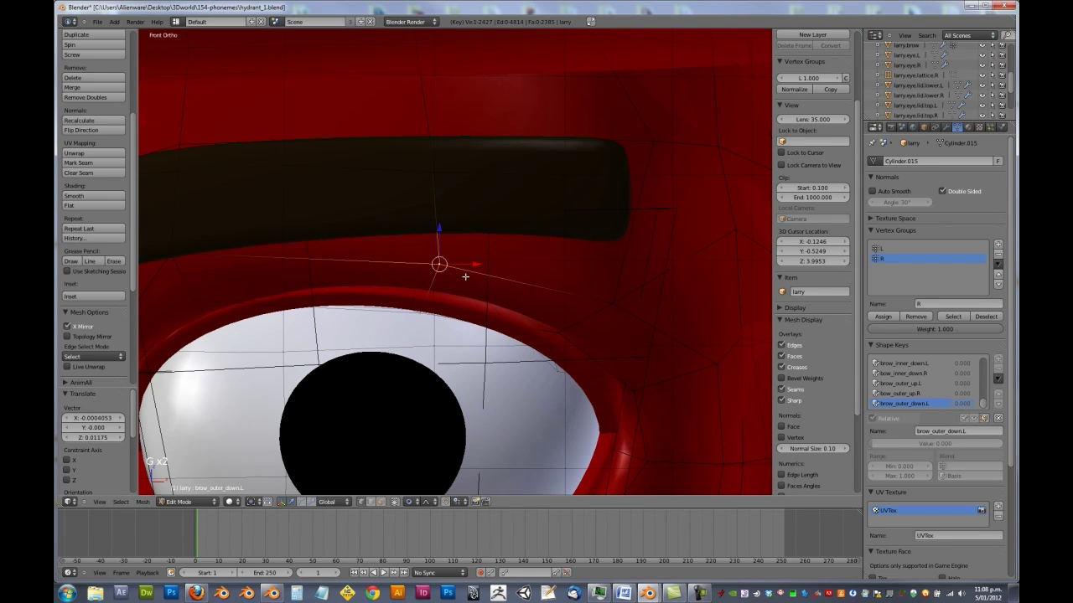
# - Move the single vertex below the left brow's outer tip about 0.009 inward and 0.008 down
pyautogui.scroll(-2, 545, 268)
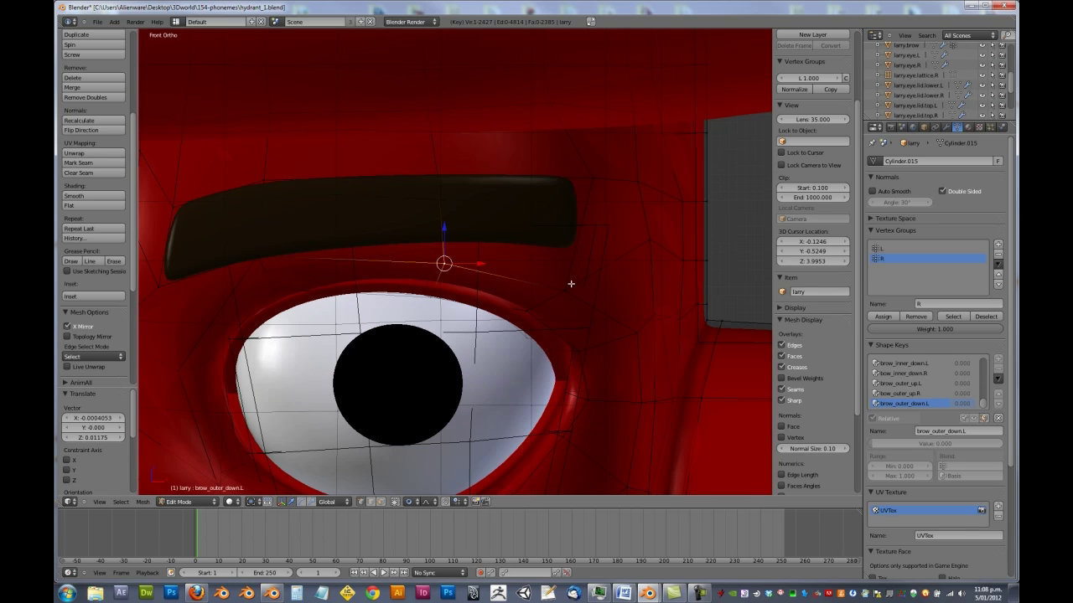
pyautogui.rightClick(577, 292)
pyautogui.press('g')
pyautogui.click(560, 268)
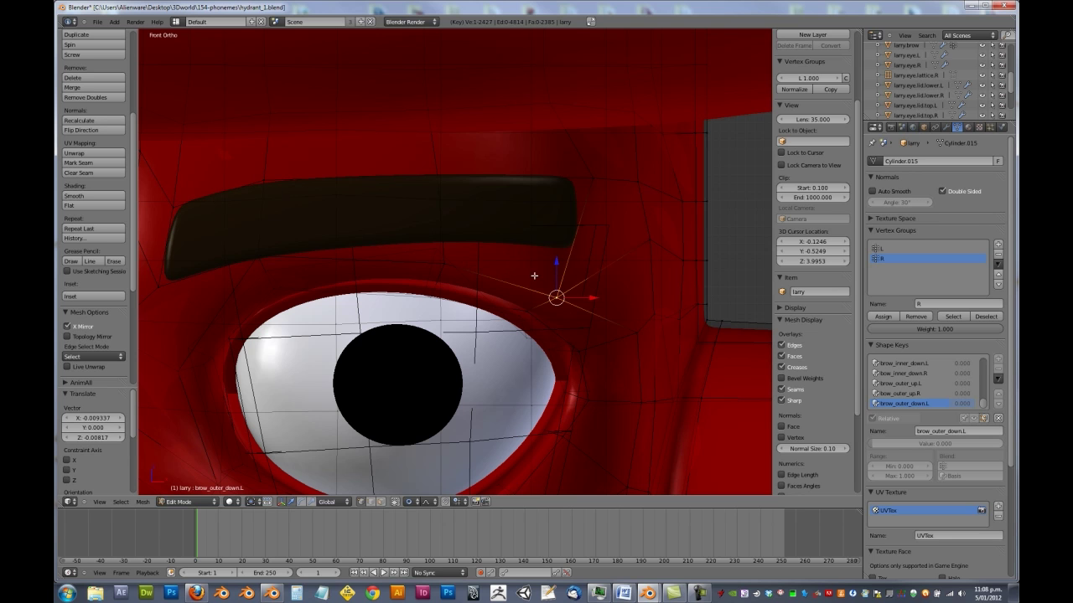
pyautogui.press('g')
pyautogui.click(568, 263)
# - Lower the head vertex behind the left brow's outer tip about 0.044 and the one behind its middle about 0.026
pyautogui.rightClick(590, 178)
pyautogui.press('g')
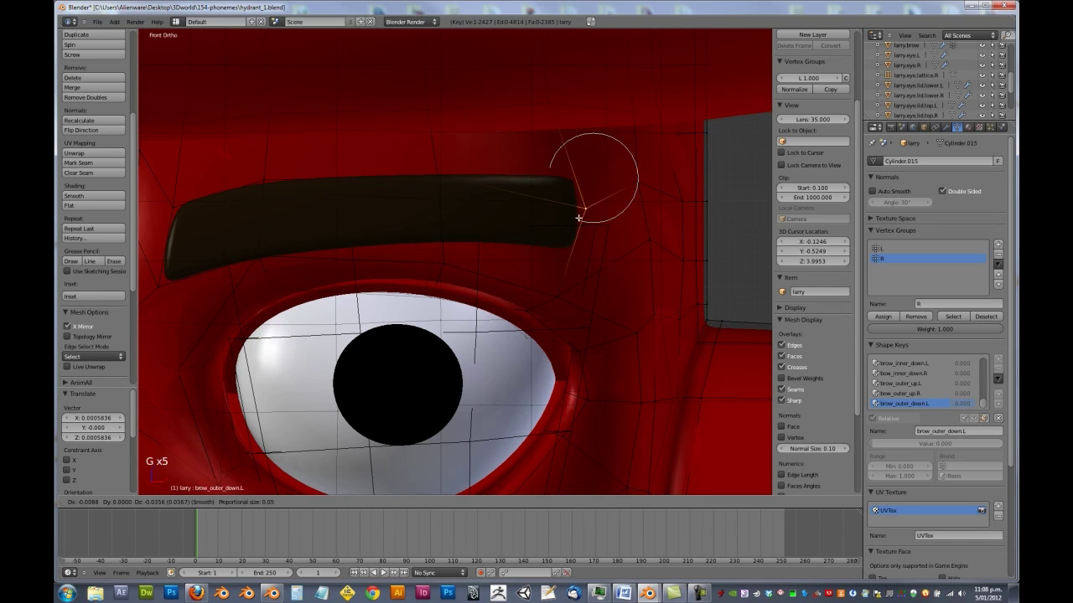
pyautogui.click(578, 216)
pyautogui.rightClick(449, 177)
pyautogui.press('g')
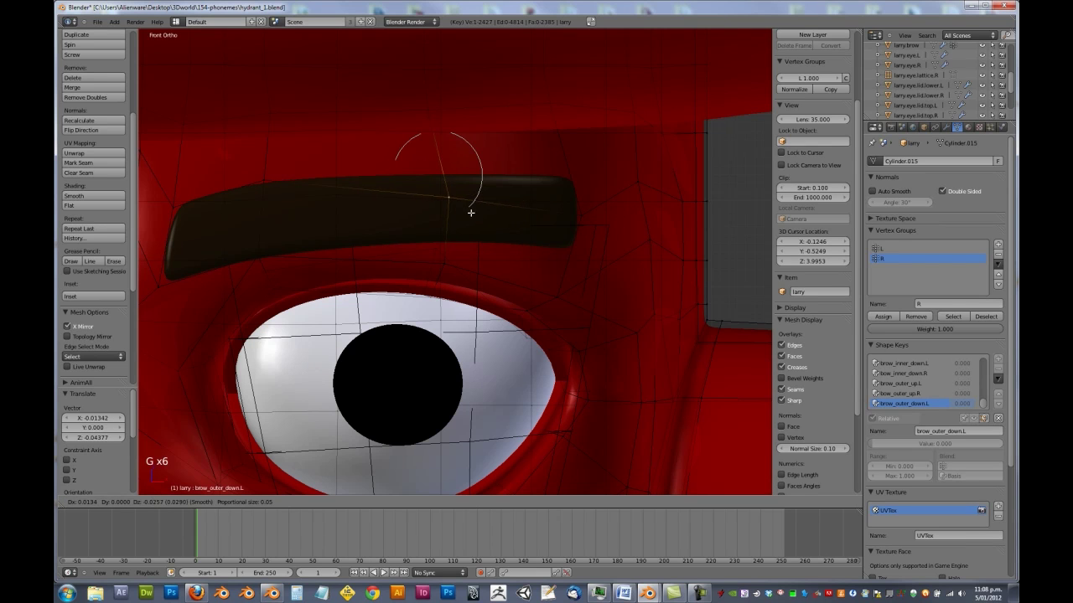
pyautogui.click(471, 211)
# - Shift the vertex behind the left brow's outer tip about 0.002 outward and pull it forward along Y
pyautogui.rightClick(580, 218)
pyautogui.press('g')
pyautogui.click(583, 220)
pyautogui.moveTo(578, 221); pyautogui.dragTo(222, 230, button='middle')
pyautogui.press('g')
pyautogui.press('y')
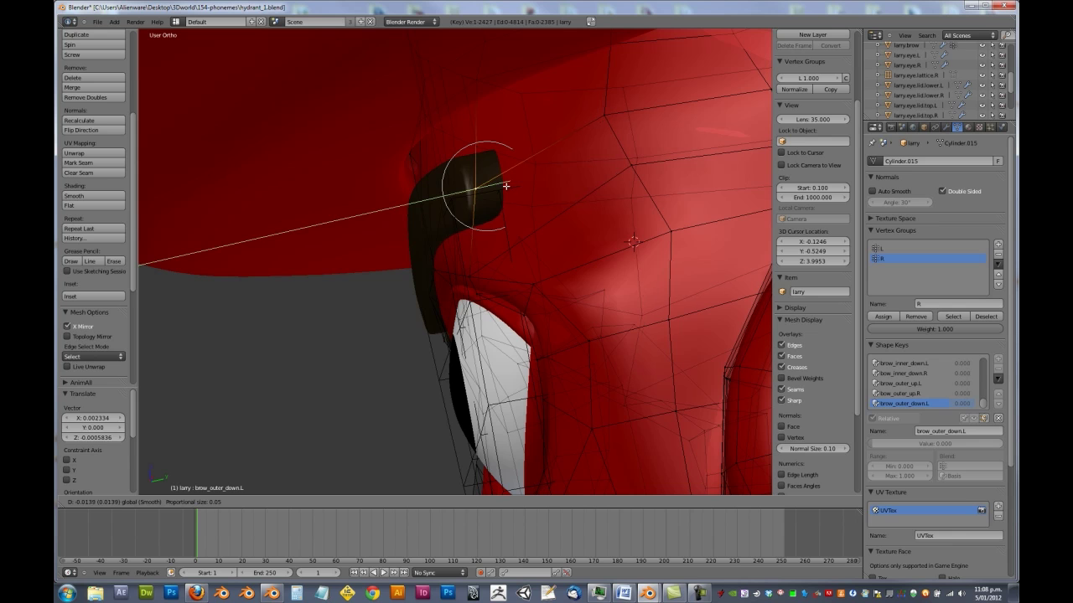
pyautogui.click(468, 279)
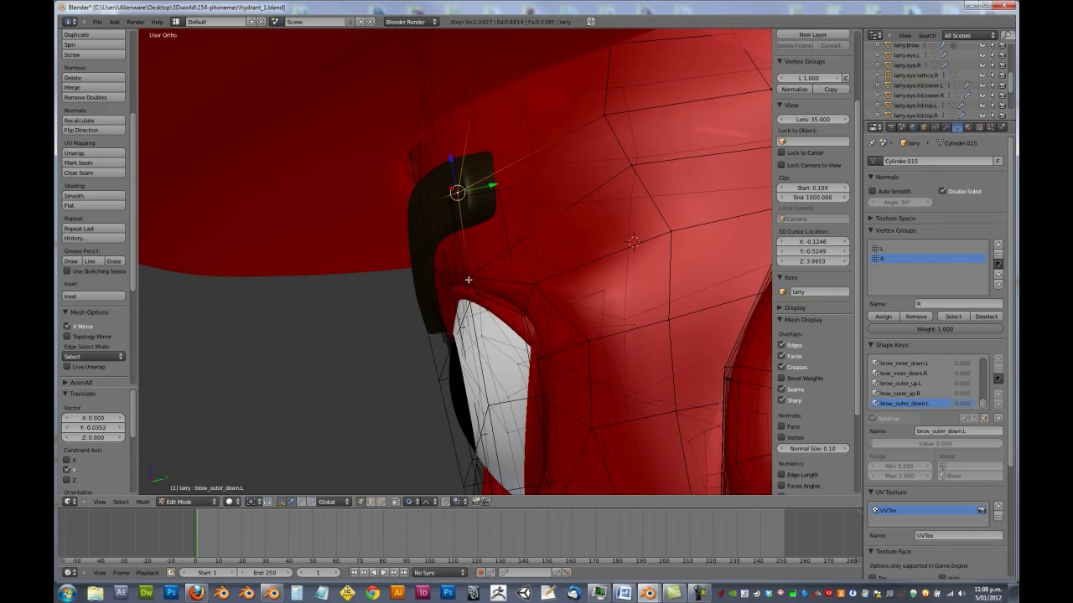
pyautogui.press('g')
pyautogui.press('y')
pyautogui.click(473, 239)
# - Move the vertex below the left brow's middle about 0.013 forward along Y and adjust the one behind the brow along Y
pyautogui.moveTo(472, 239); pyautogui.dragTo(493, 212, button='middle')
pyautogui.rightClick(425, 258)
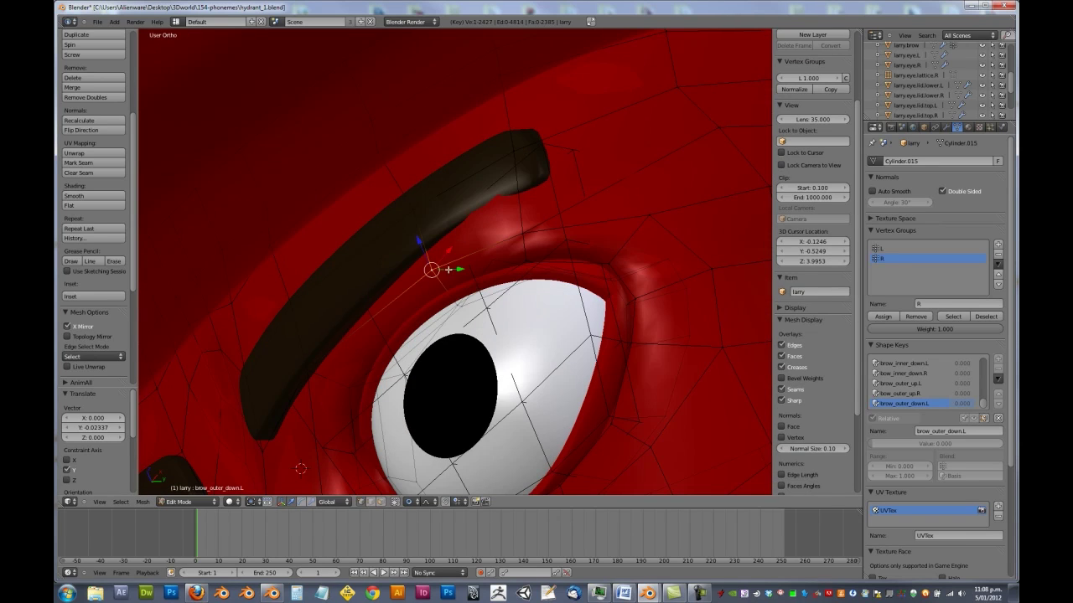
pyautogui.press('g')
pyautogui.press('y')
pyautogui.click(444, 271)
pyautogui.moveTo(445, 271); pyautogui.dragTo(437, 290, button='middle')
pyautogui.rightClick(426, 195)
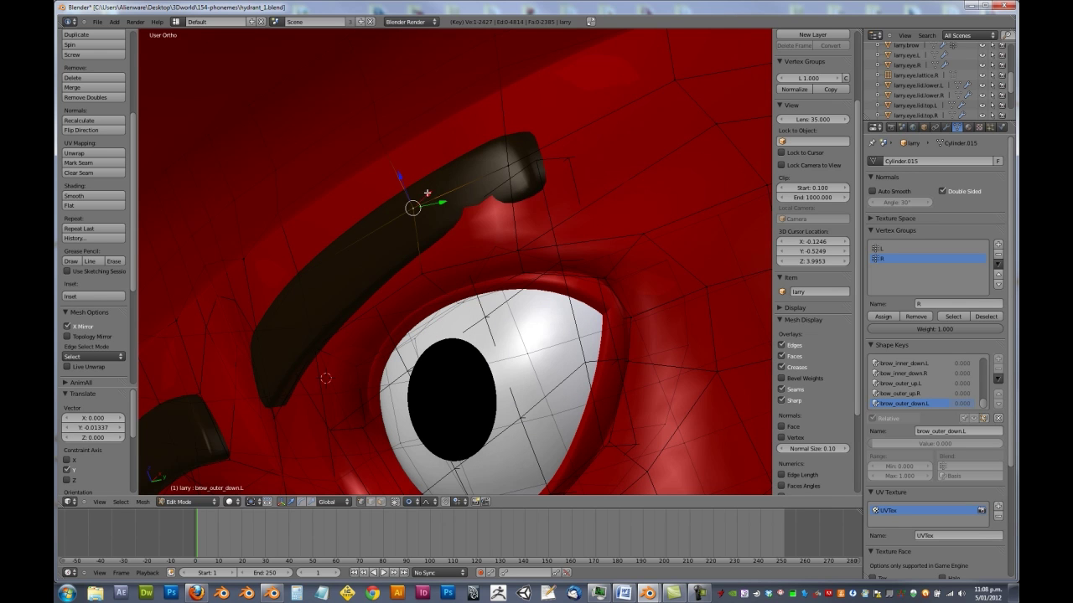
pyautogui.press('g')
pyautogui.press('y')
# - Pull the temple vertex beside the left brow's outer end forward, inward and down, refining its position from a second angle
pyautogui.moveTo(568, 209); pyautogui.dragTo(452, 323, button='middle')
pyautogui.scroll(-2, 584, 213)
pyautogui.rightClick(596, 220)
pyautogui.press('g')
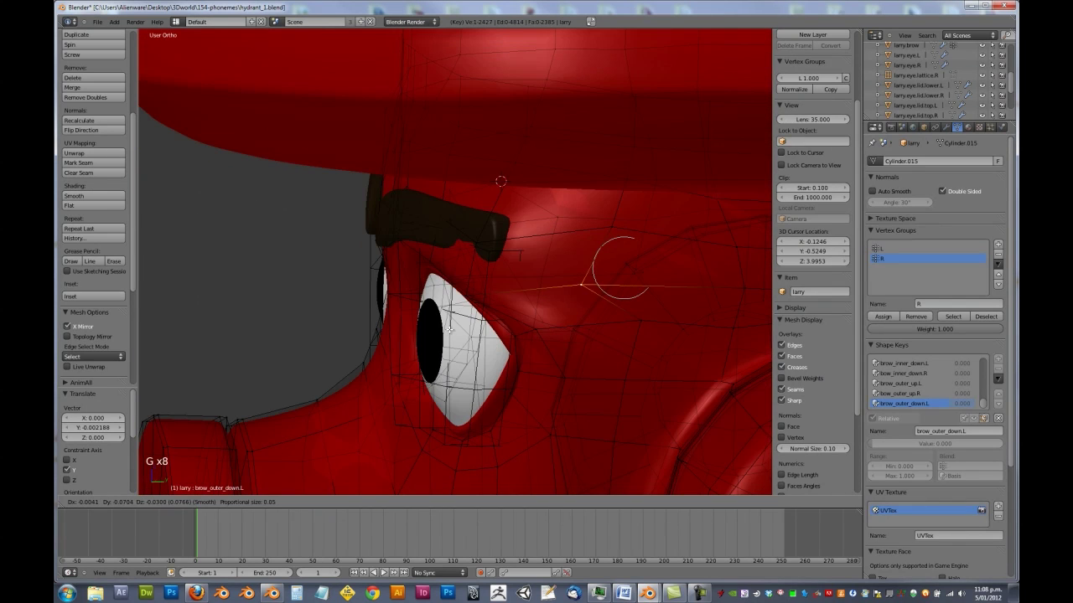
pyautogui.click(452, 328)
pyautogui.moveTo(528, 262); pyautogui.dragTo(742, 242, button='middle')
pyautogui.press('g')
pyautogui.click(454, 279)
pyautogui.press('g')
pyautogui.click(459, 247)
pyautogui.press('g')
pyautogui.click(608, 316)
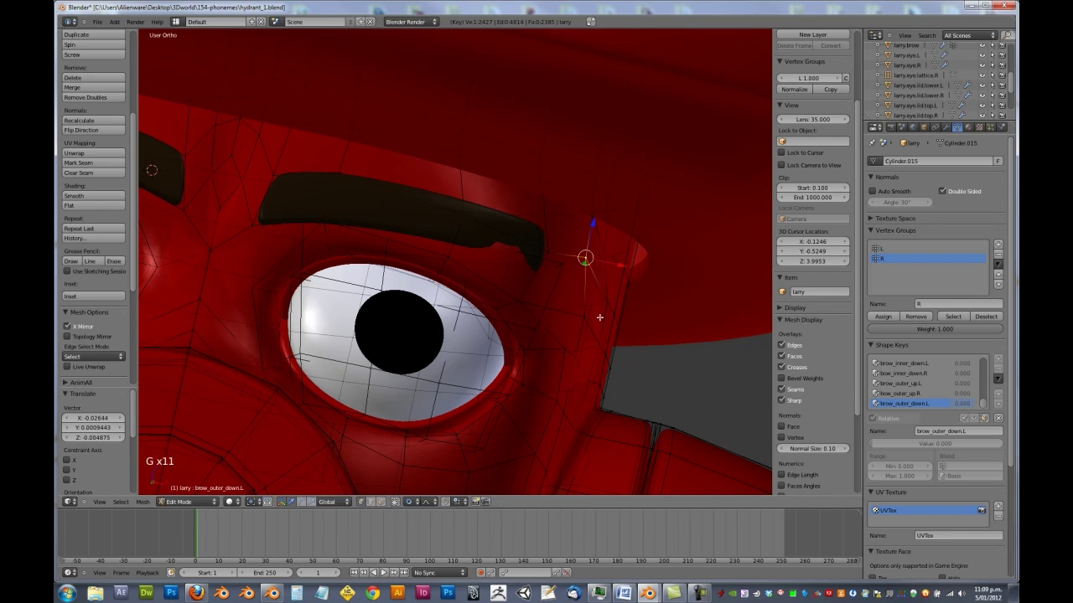
# - Move the temple vertices below it, beside the eye's outer corner, slightly inward and down
pyautogui.rightClick(588, 318)
pyautogui.press('g')
pyautogui.click(578, 317)
pyautogui.press('g')
pyautogui.click(564, 359)
pyautogui.rightClick(561, 353)
pyautogui.press('g')
pyautogui.click(555, 357)
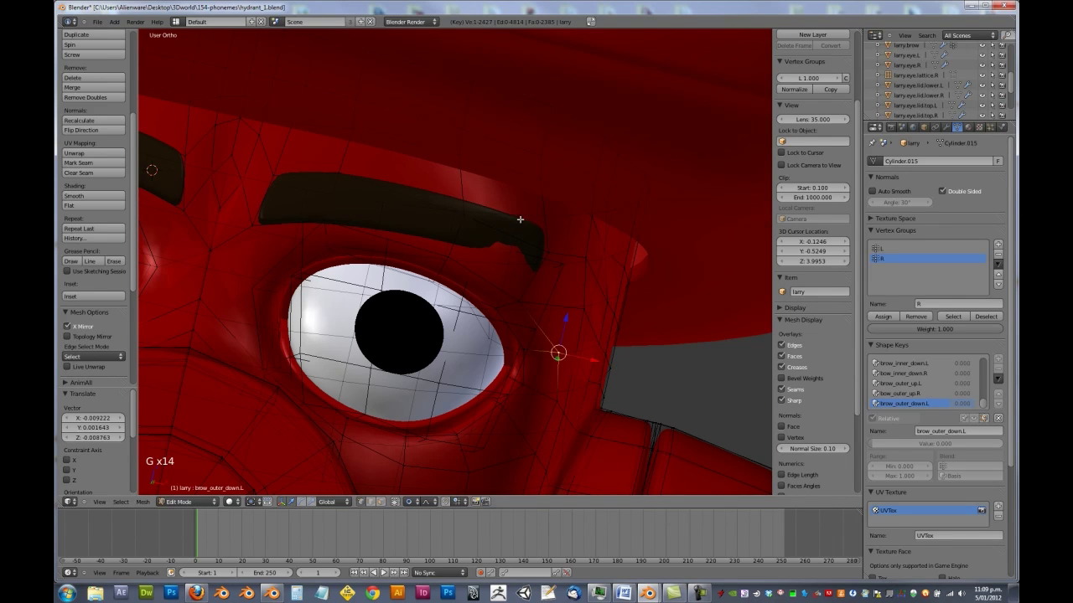
# - Finish editing the head mesh and set the brow_outer_down.L shape key's value to 1.000
pyautogui.moveTo(563, 225); pyautogui.dragTo(469, 267, button='middle')
pyautogui.press('Tab')
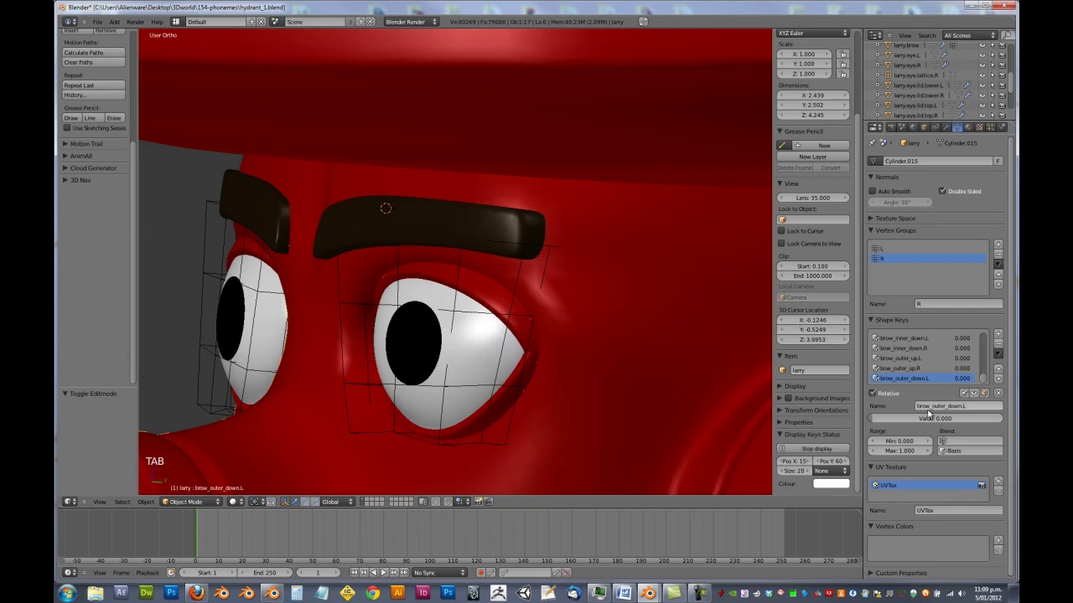
pyautogui.moveTo(928, 419); pyautogui.dragTo(997, 419)
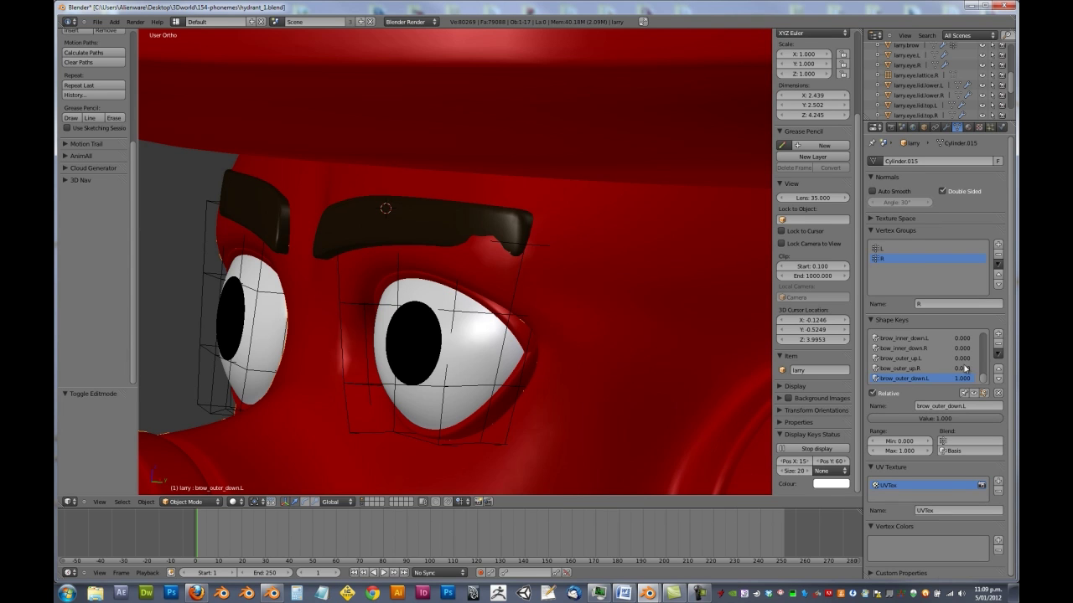
# - Add a new head shape key from the current mix and assign vertex group R as its blend group
pyautogui.click(998, 355)
pyautogui.click(964, 394)
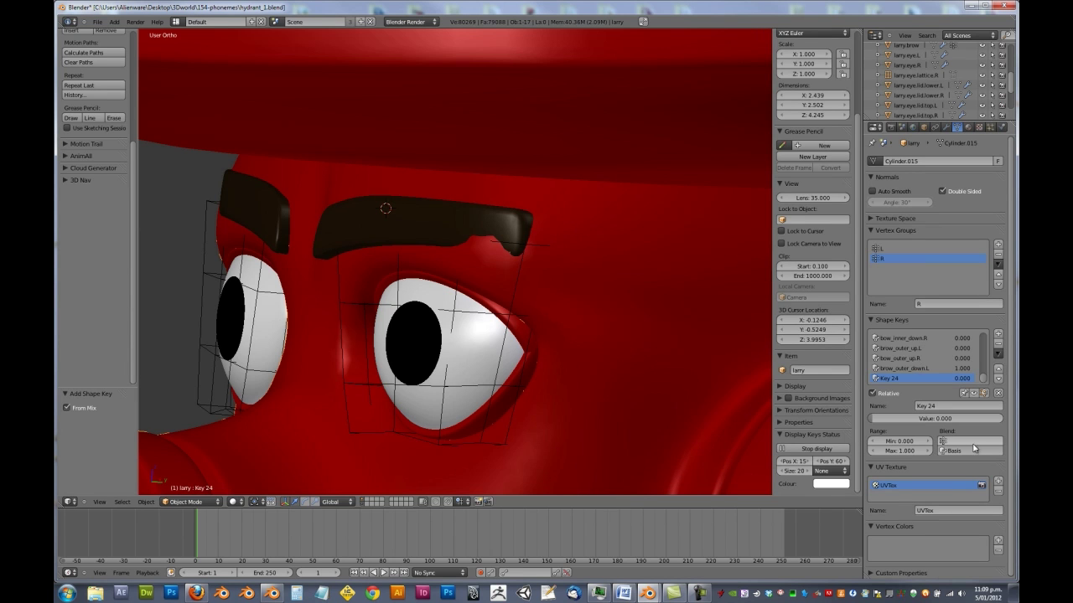
pyautogui.click(970, 441)
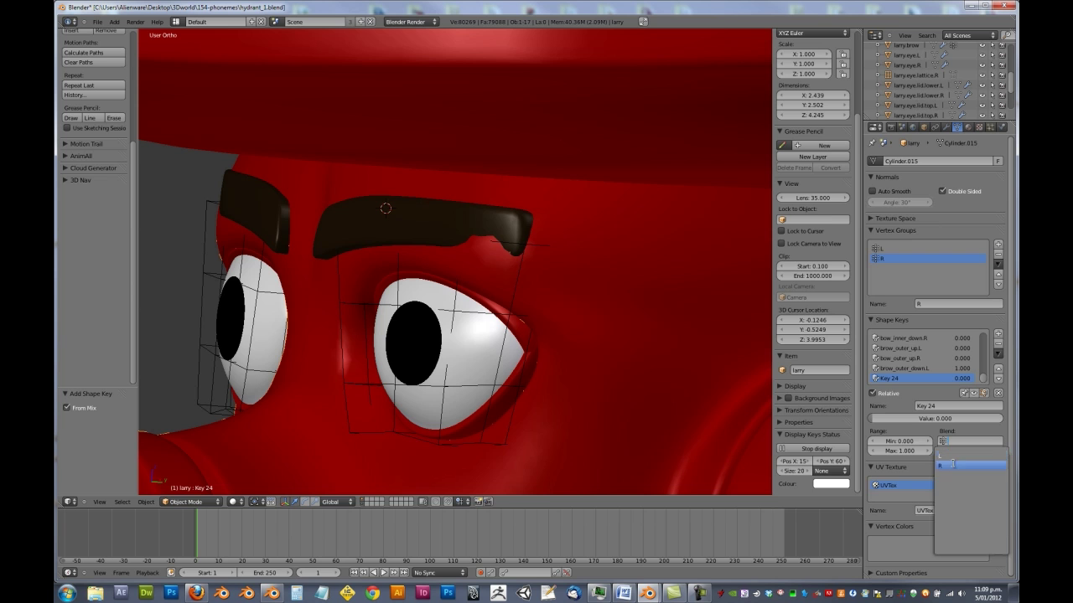
pyautogui.click(957, 465)
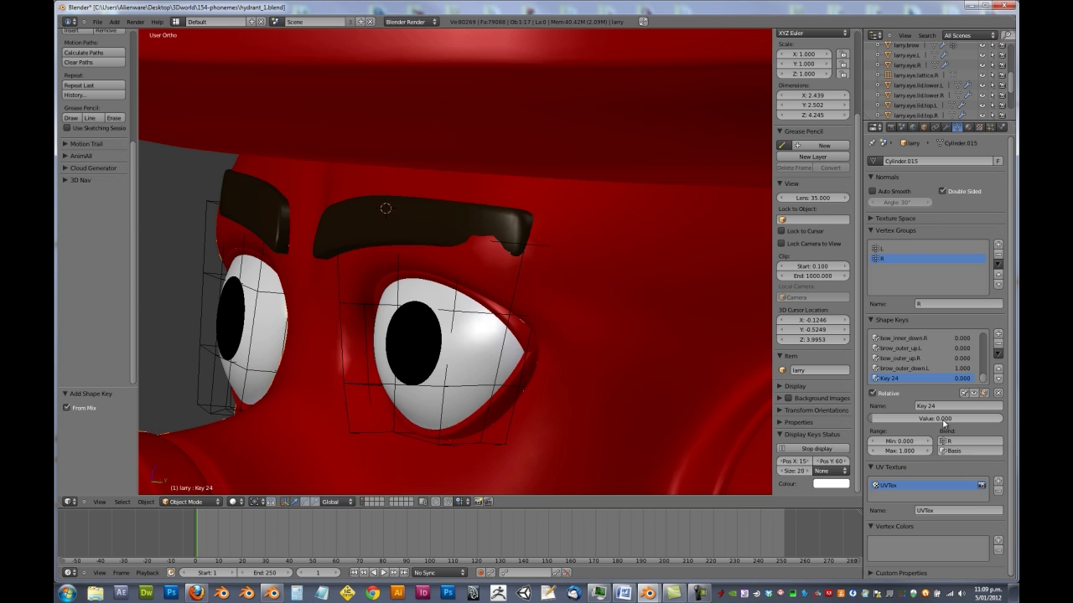
# - Rename the new head shape key as brow_outer_down.R and assign vertex group L as the blend group of brow_outer_down.L
pyautogui.click(915, 369)
pyautogui.hotkey('ctrl', 'c')
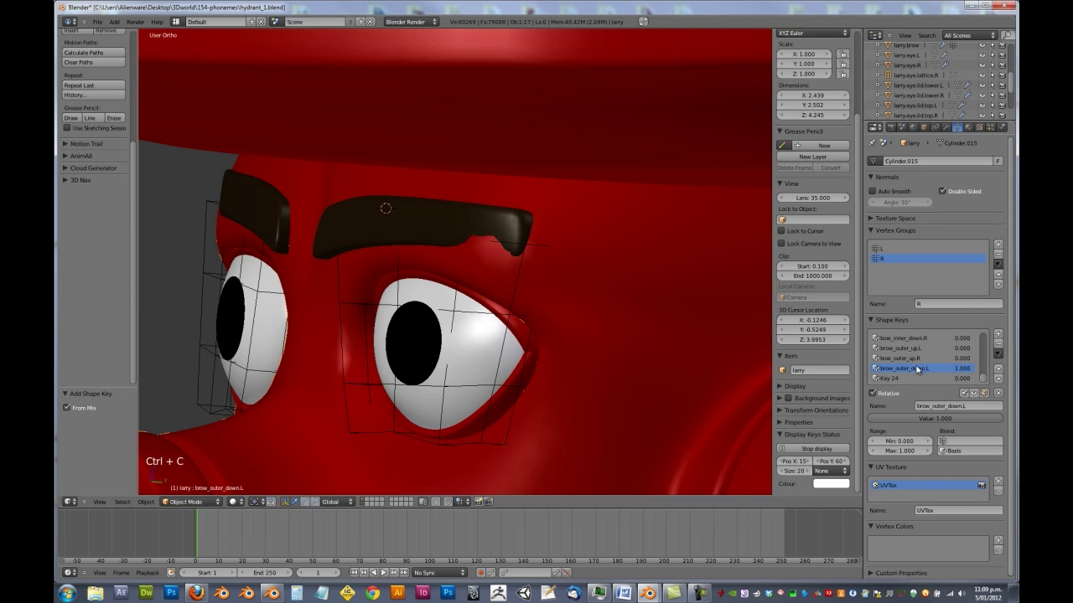
pyautogui.click(912, 379)
pyautogui.hotkey('ctrl', 'v')
pyautogui.click(982, 406)
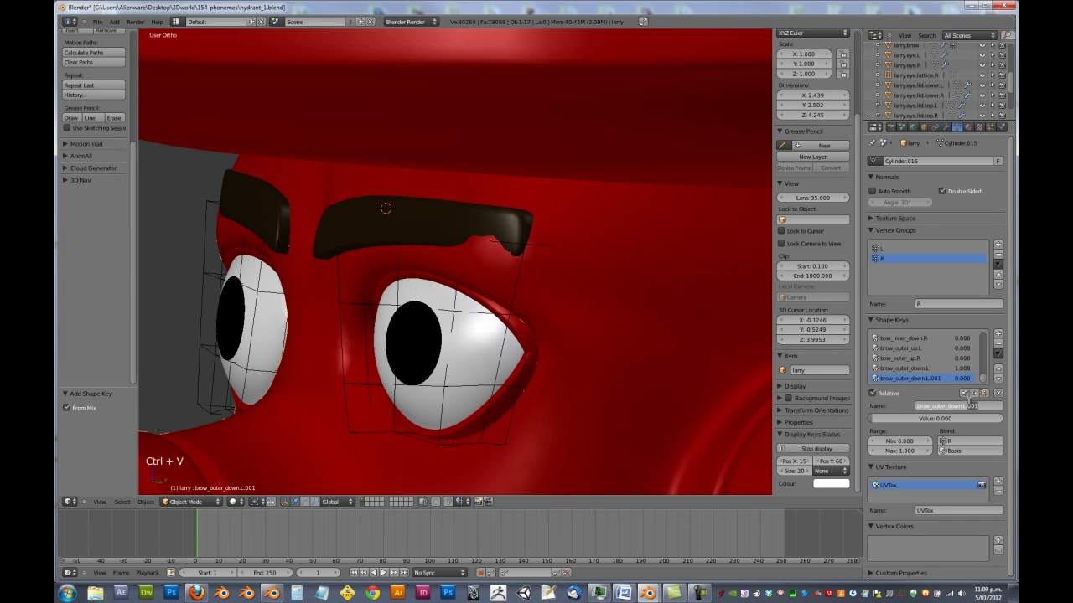
pyautogui.write('R')
pyautogui.press('Return')
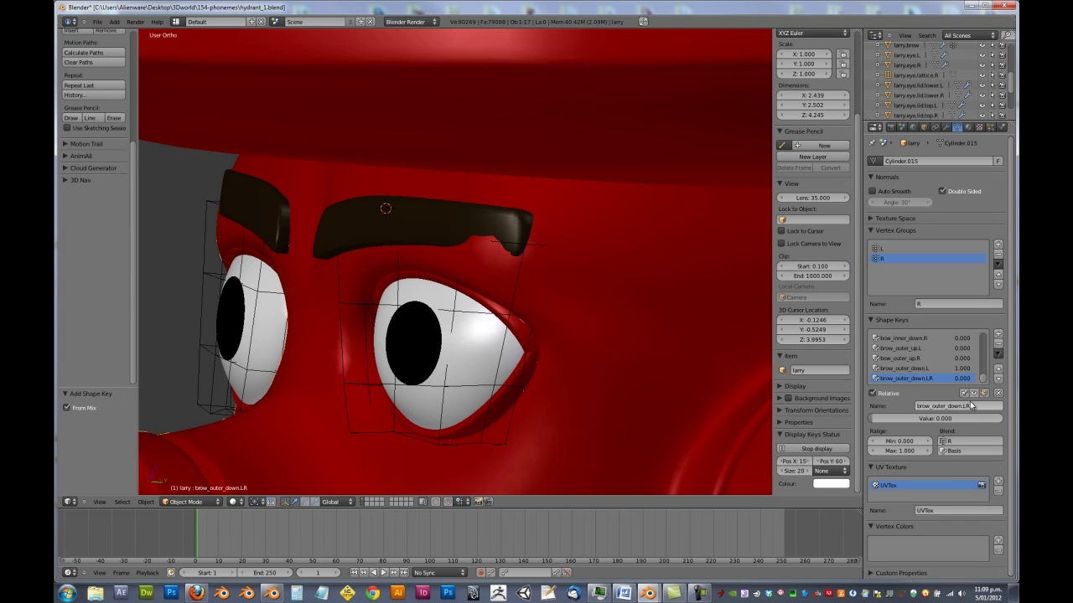
pyautogui.click(969, 405)
pyautogui.write('R')
pyautogui.press('Return')
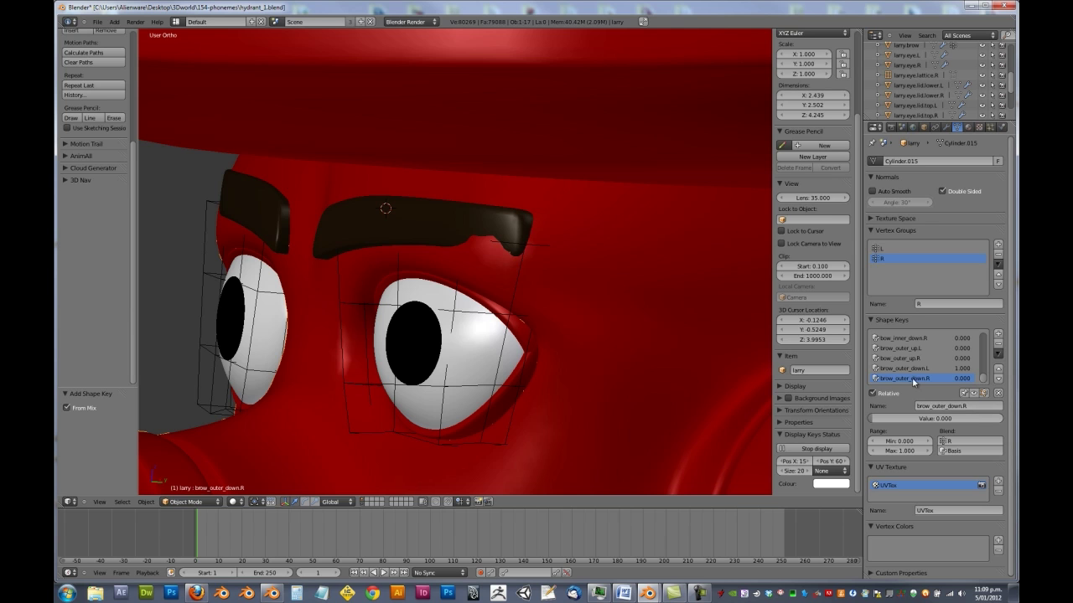
pyautogui.click(935, 368)
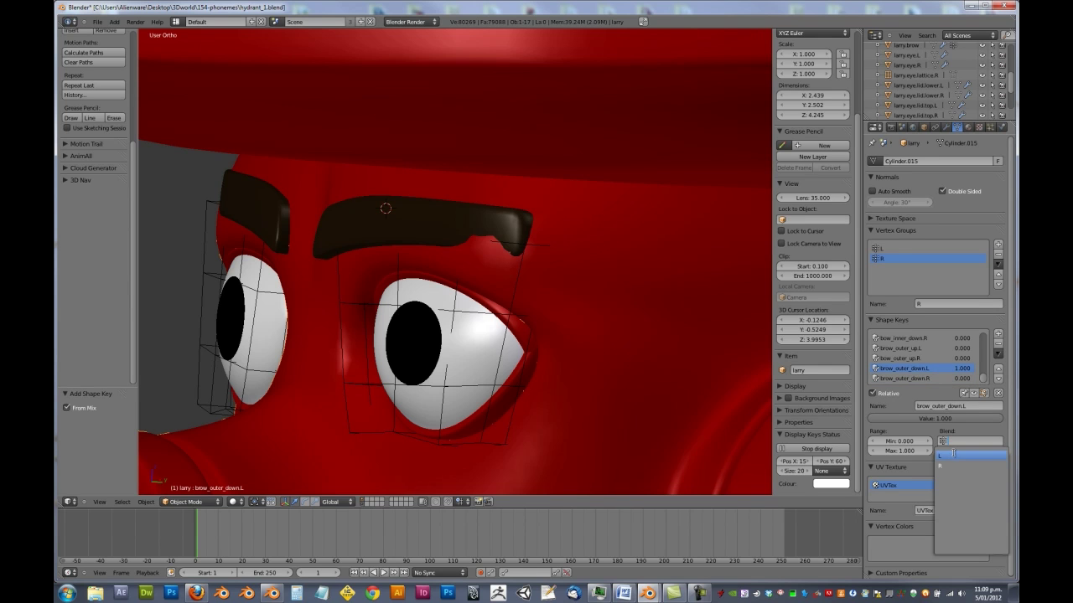
# - Select the eyebrow mesh and add a new shape key named outer_down.L
pyautogui.rightClick(436, 209)
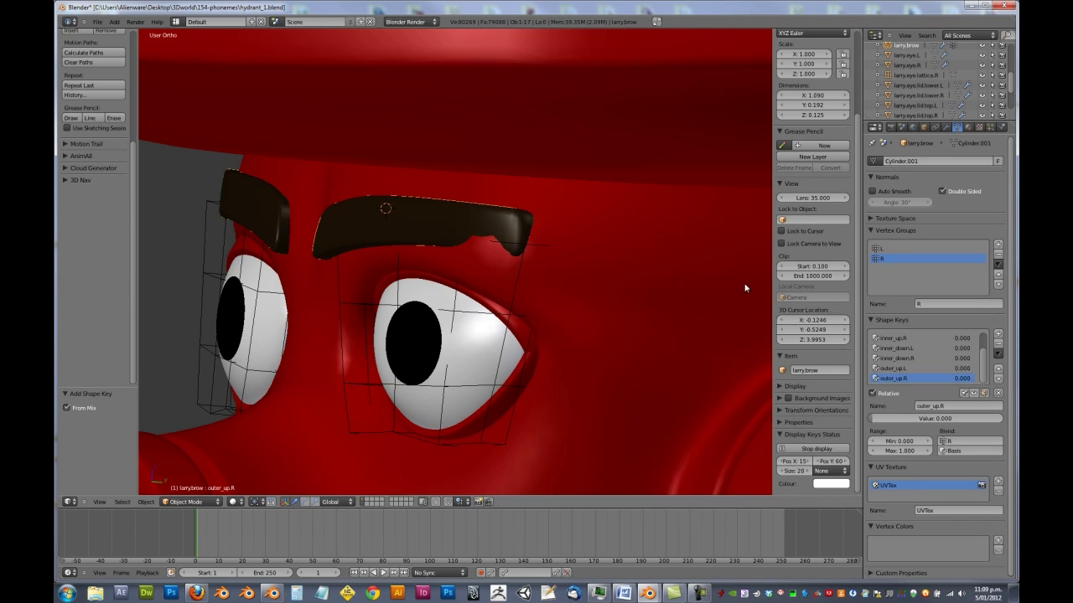
pyautogui.click(997, 333)
pyautogui.click(934, 405)
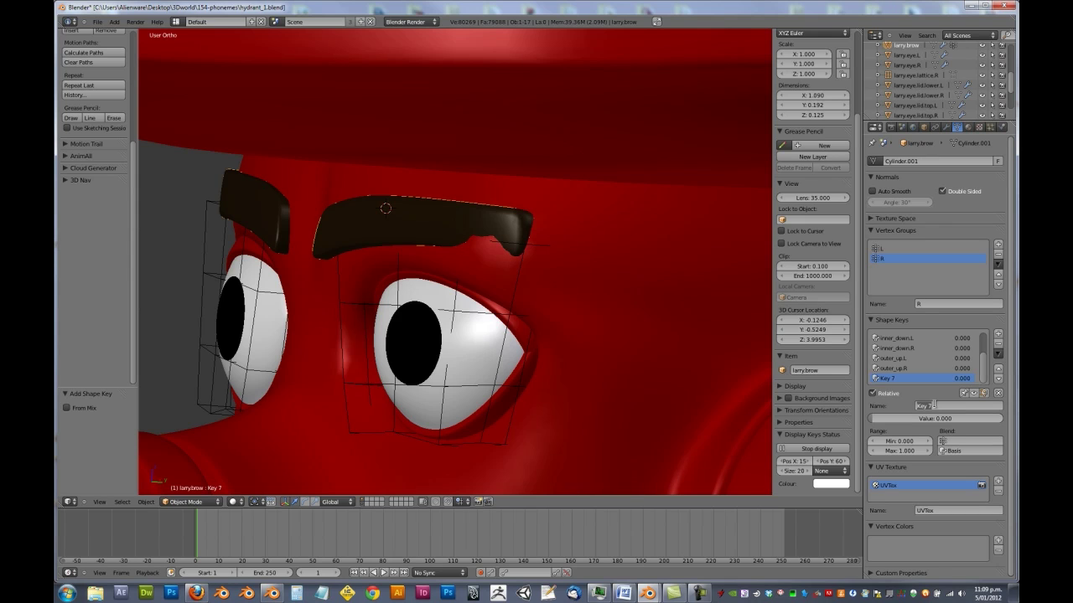
pyautogui.press('BackSpace')
pyautogui.write('outer_down.L')
pyautogui.press('Return')
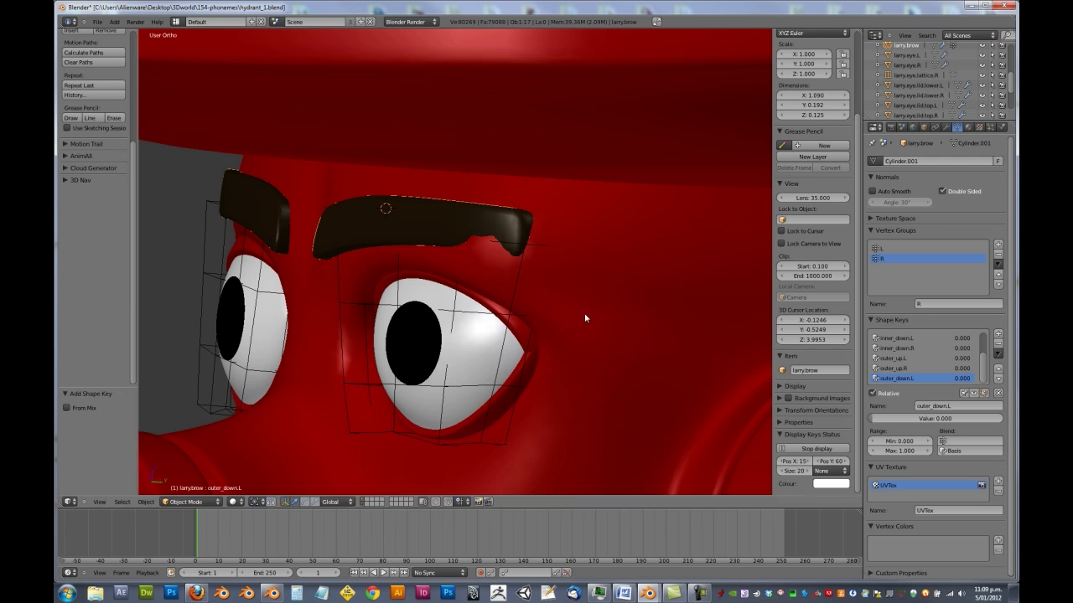
# - In the outer_down.L key, rotate the left eyebrow's outer-end vertices about 11° in front view and move them down
pyautogui.press('Tab')
pyautogui.press('a')
pyautogui.press('a')
pyautogui.press('b')
pyautogui.moveTo(486, 170); pyautogui.dragTo(589, 283)
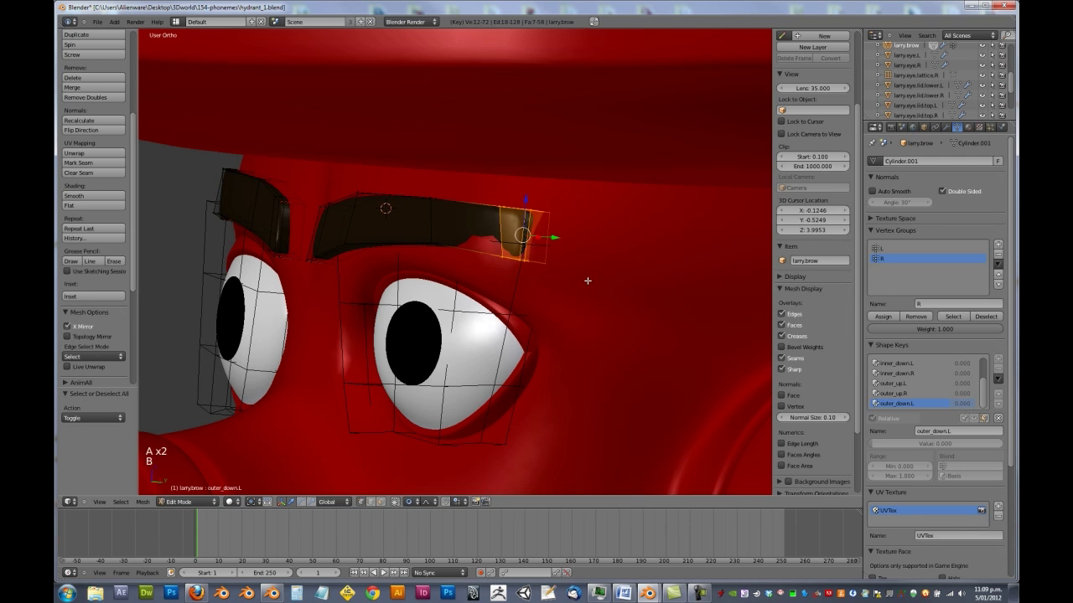
pyautogui.press('KP_1')
pyautogui.press('r')
pyautogui.click(601, 292)
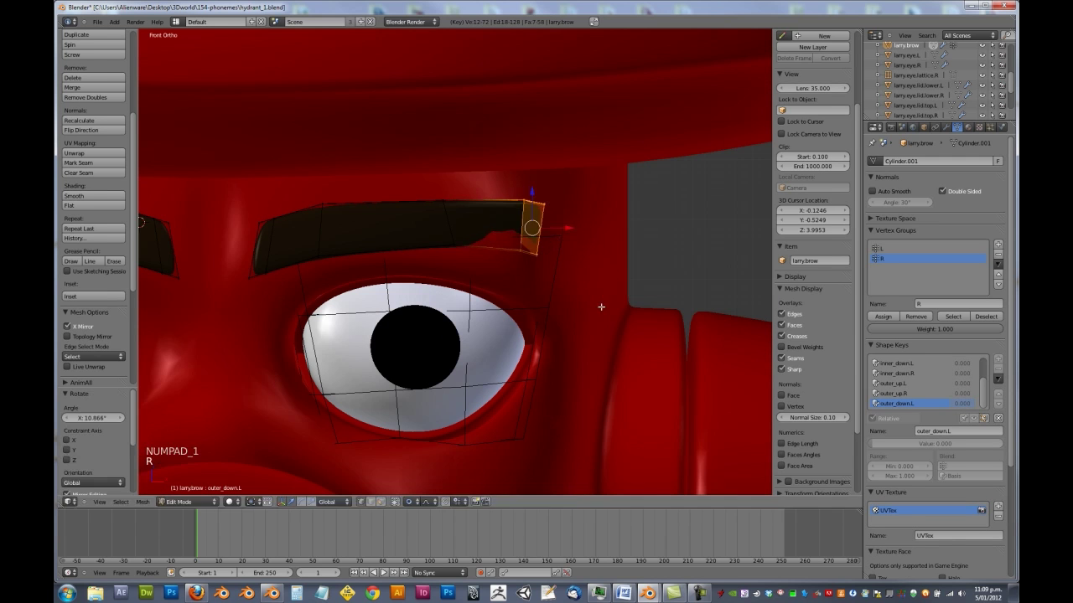
pyautogui.press('g')
pyautogui.click(596, 326)
# - Select the eyebrow edge loop just inward of the outer end, then rotate it slightly and lower it
pyautogui.press('a')
pyautogui.press('b')
pyautogui.moveTo(432, 171); pyautogui.dragTo(485, 263)
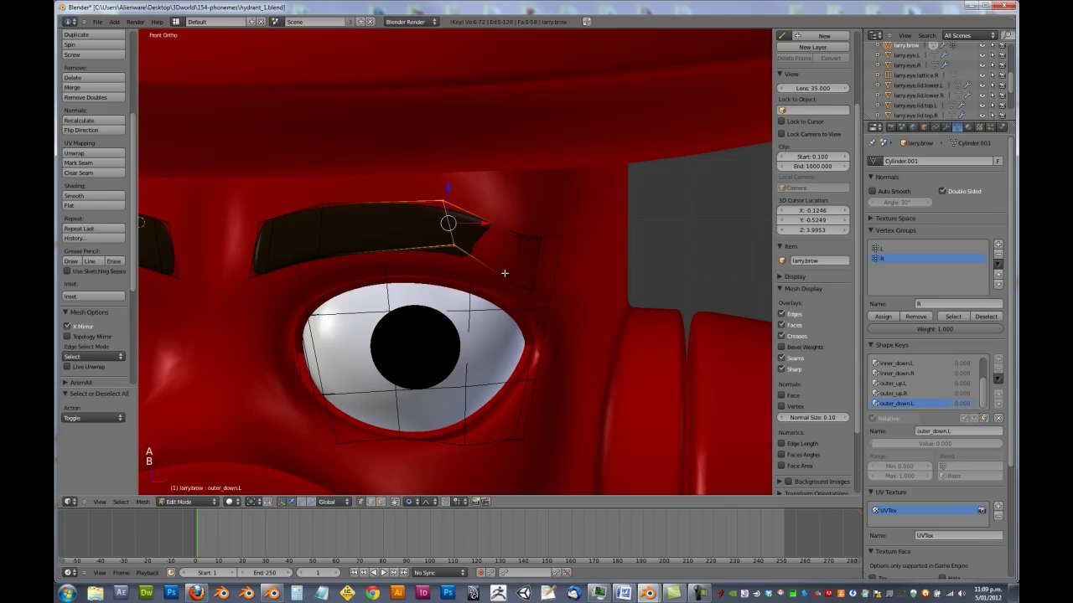
pyautogui.press('r')
pyautogui.click(493, 311)
pyautogui.press('g')
pyautogui.click(492, 318)
pyautogui.moveTo(492, 317); pyautogui.dragTo(462, 241, button='middle')
pyautogui.click(463, 225)
# - Reselect the eyebrow's outer-end vertices and move them along the Y axis by about -0.028 toward the head's front
pyautogui.press('a')
pyautogui.press('b')
pyautogui.moveTo(506, 222); pyautogui.dragTo(625, 306)
pyautogui.moveTo(582, 266); pyautogui.dragTo(561, 273)
pyautogui.moveTo(505, 275); pyautogui.dragTo(550, 179, button='middle')
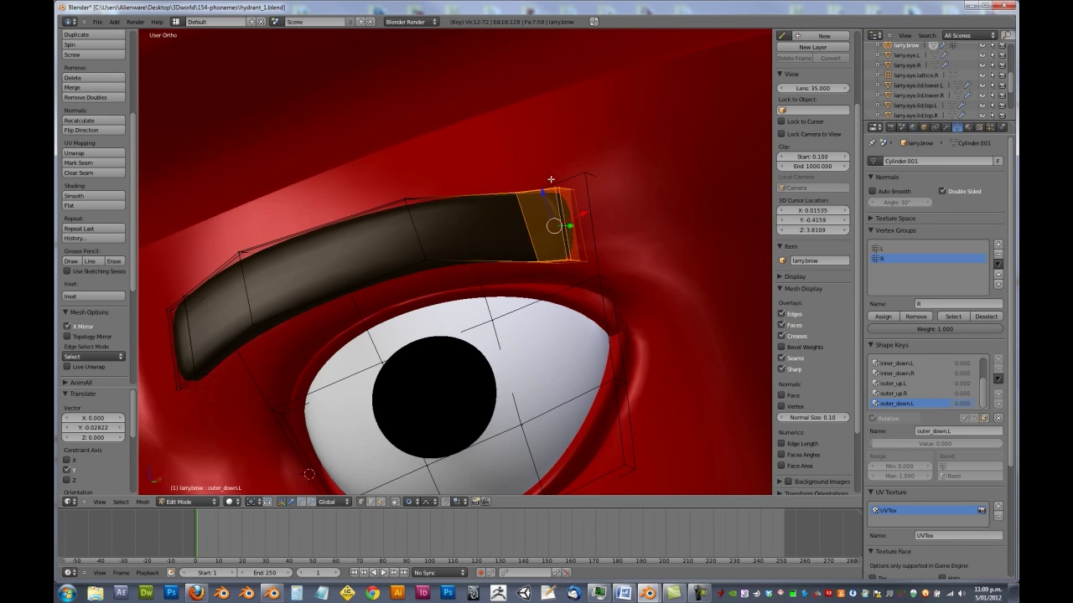
# - Lower the edge loop inward of the eyebrow's outer end by about 0.031 in front view, shifting it slightly inward
pyautogui.press('KP_1')
pyautogui.press('a')
pyautogui.press('b')
pyautogui.moveTo(419, 156); pyautogui.dragTo(497, 302)
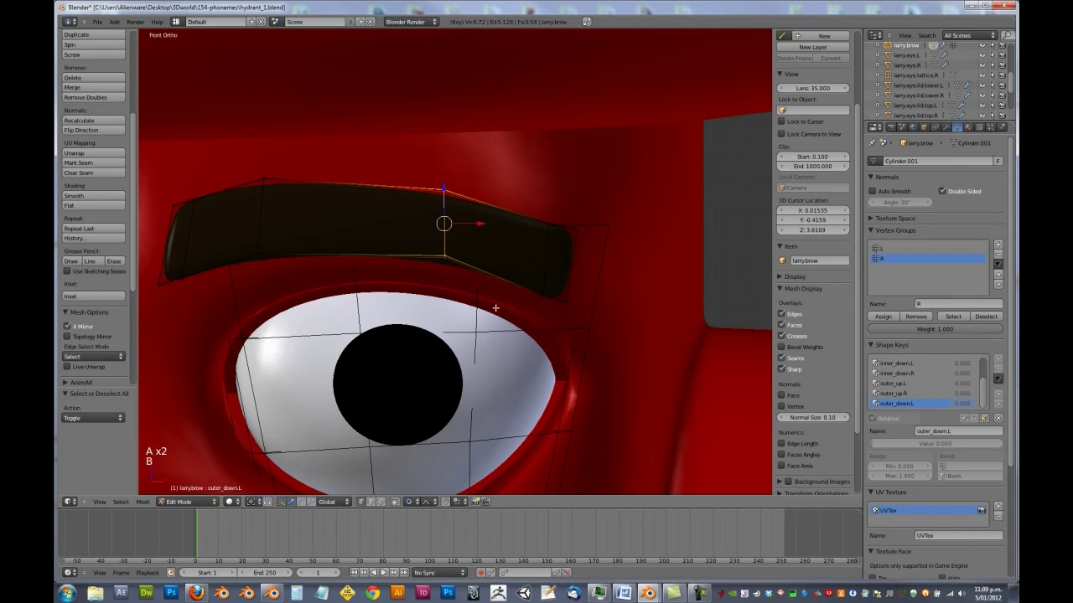
pyautogui.press('g')
pyautogui.click(494, 326)
# - Nudge the same eyebrow edge loop very slightly from an angled close-up view to fit it to the head surface
pyautogui.scroll(-6, 481, 258)
pyautogui.moveTo(500, 254); pyautogui.dragTo(378, 197, button='middle')
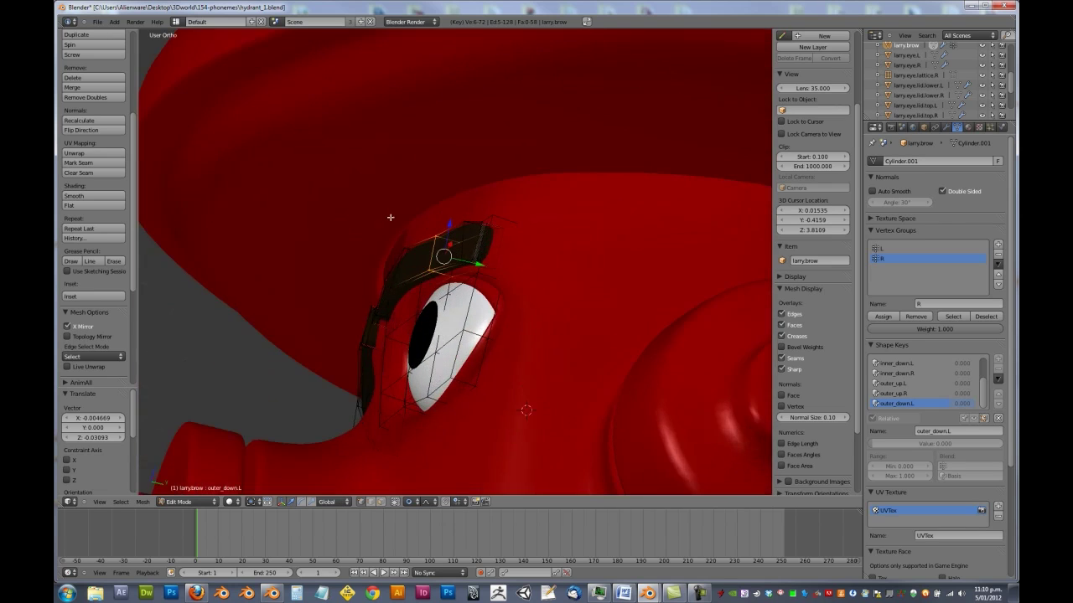
pyautogui.moveTo(407, 281); pyautogui.dragTo(404, 227, button='middle')
pyautogui.scroll(4, 404, 227)
pyautogui.moveTo(441, 273); pyautogui.dragTo(509, 340, button='middle')
pyautogui.press('g')
pyautogui.press('g')
pyautogui.click(523, 300)
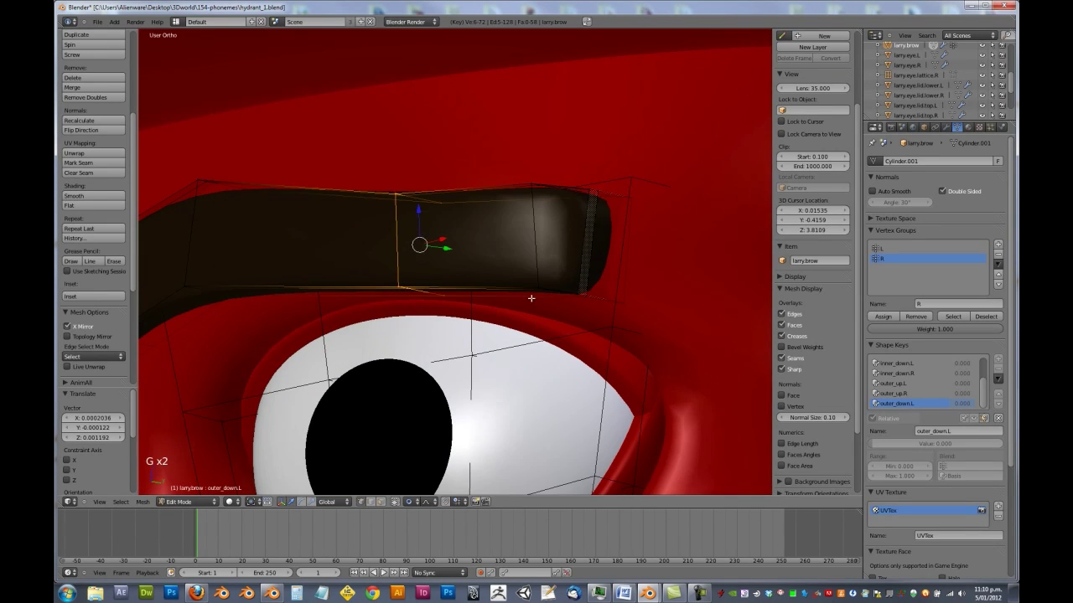
# - Select the eyebrow's outer-end vertices and nudge them down by about 0.004 to follow the head surface
pyautogui.moveTo(523, 301); pyautogui.dragTo(546, 289, button='middle')
pyautogui.press('a')
pyautogui.press('b')
pyautogui.moveTo(529, 136); pyautogui.dragTo(680, 325)
pyautogui.press('g')
pyautogui.click(696, 352)
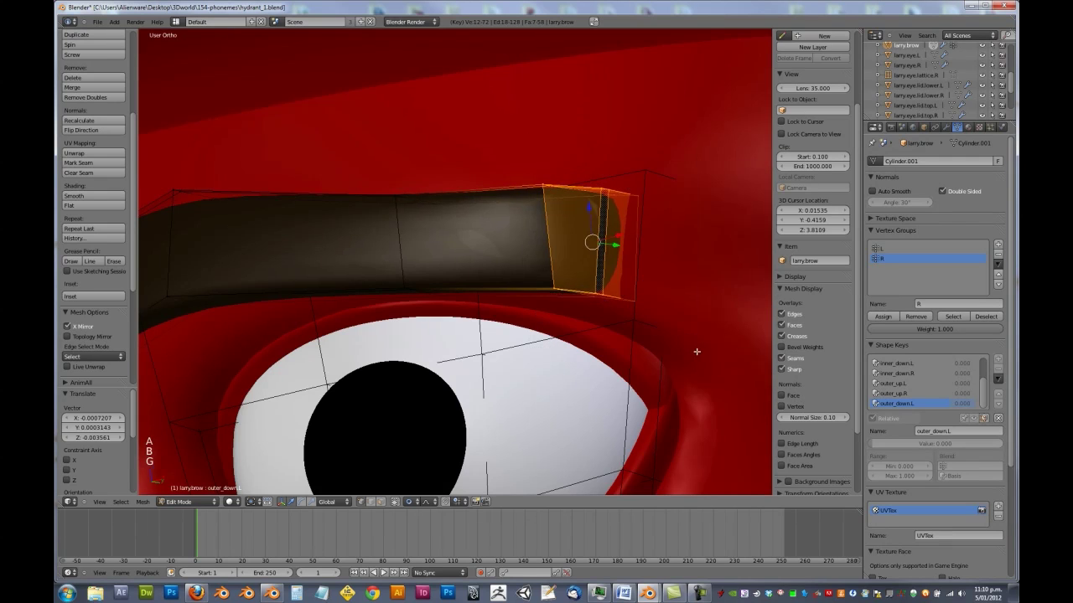
pyautogui.moveTo(699, 342); pyautogui.dragTo(598, 313, button='middle')
pyautogui.scroll(-4, 556, 283)
pyautogui.moveTo(505, 274); pyautogui.dragTo(591, 318, button='middle')
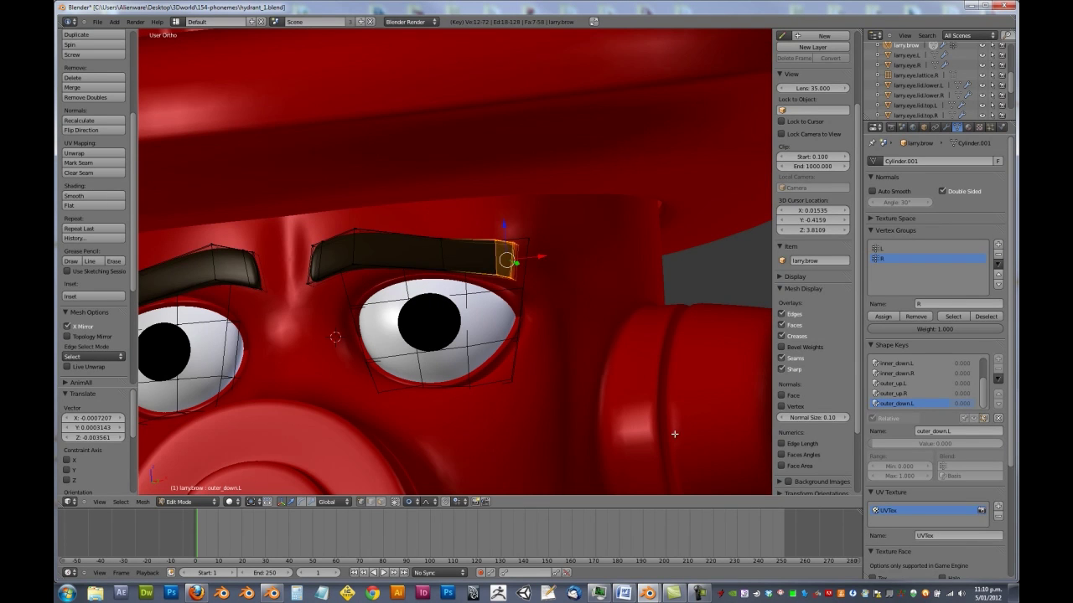
# - Finish editing the eyebrow, set outer_down.L to 1.000 and add a new shape key from the mix named outer_down.R
pyautogui.press('Tab')
pyautogui.moveTo(879, 417); pyautogui.dragTo(997, 418)
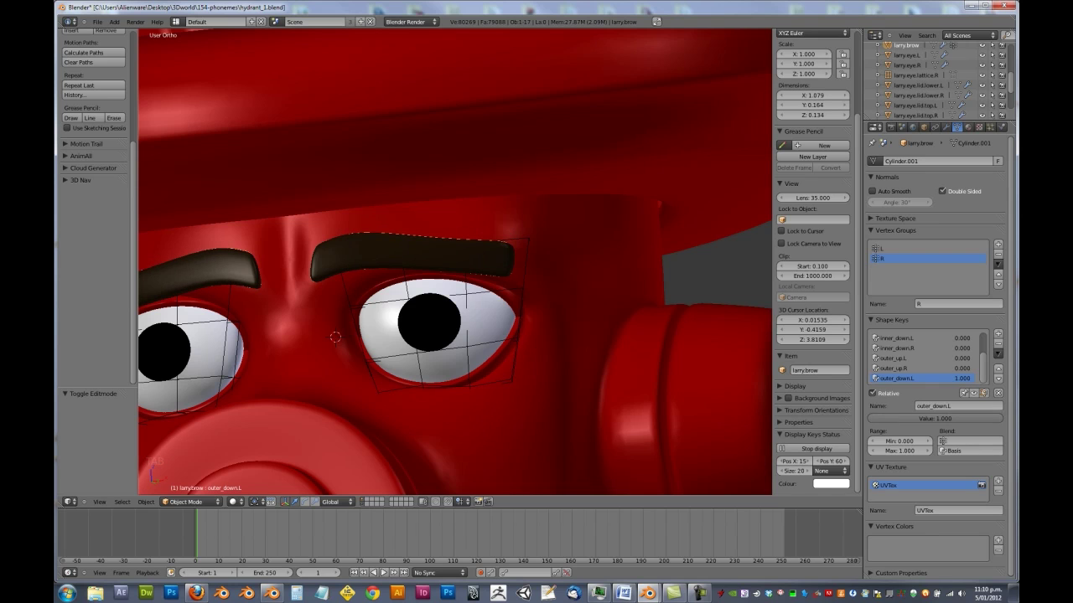
pyautogui.click(997, 353)
pyautogui.click(972, 394)
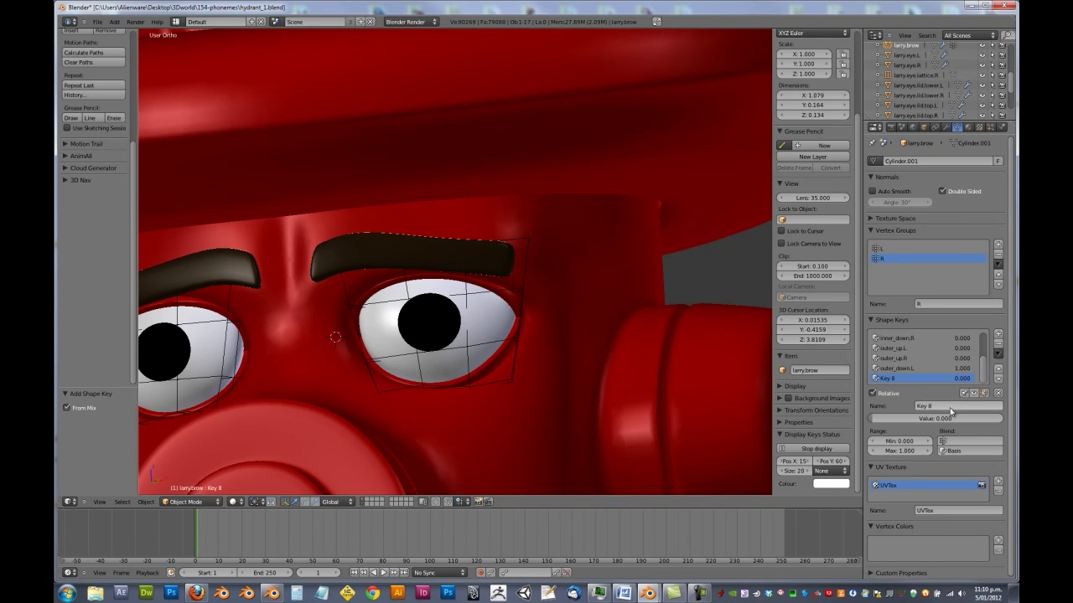
pyautogui.click(948, 407)
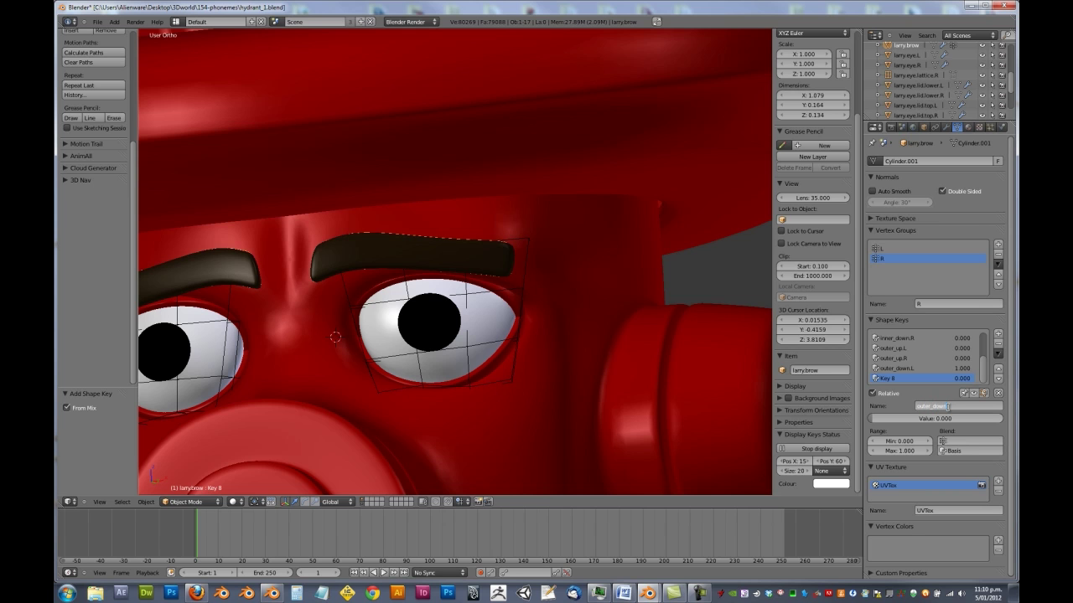
pyautogui.write('outer_down.R')
pyautogui.press('Return')
# - Clear all shape key values on the head mesh and delete its brow_outer_down.R shape key
pyautogui.rightClick(577, 285)
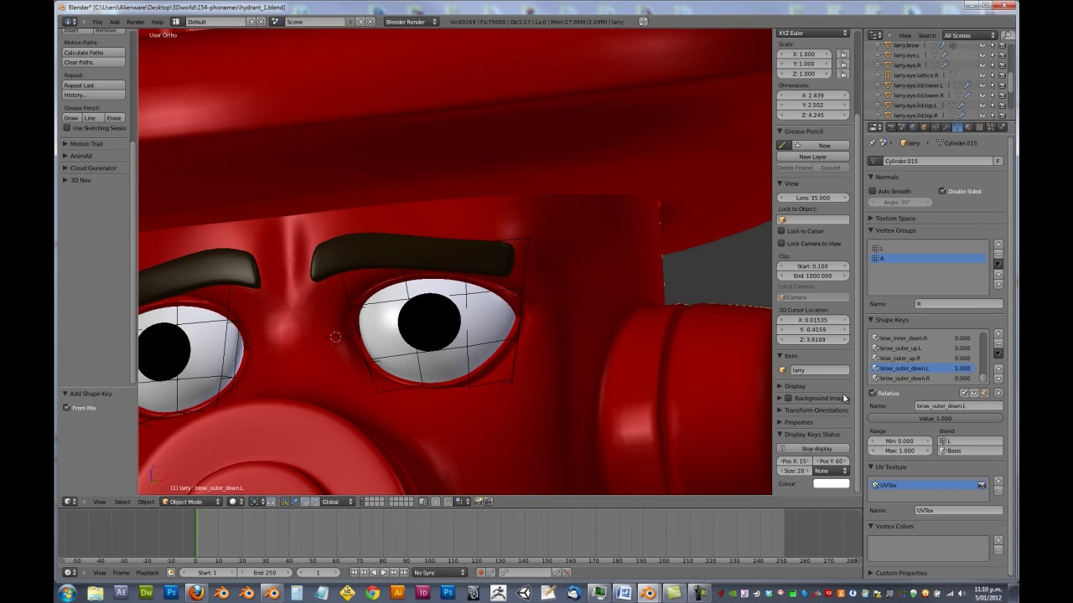
pyautogui.press('Tab')
pyautogui.scroll(3, 543, 274)
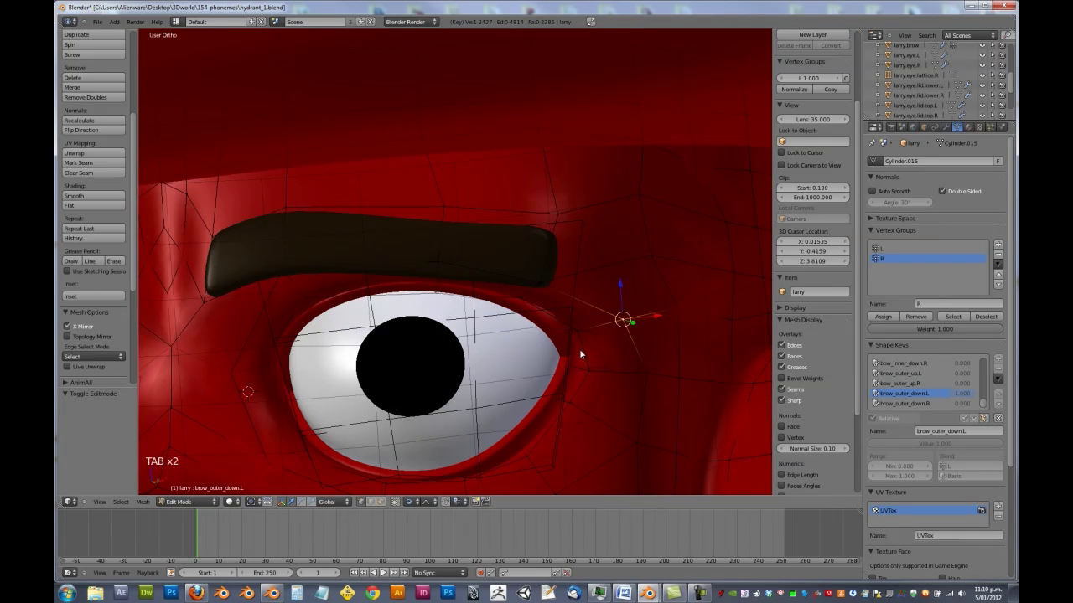
pyautogui.press('Tab')
pyautogui.click(926, 378)
pyautogui.click(997, 393)
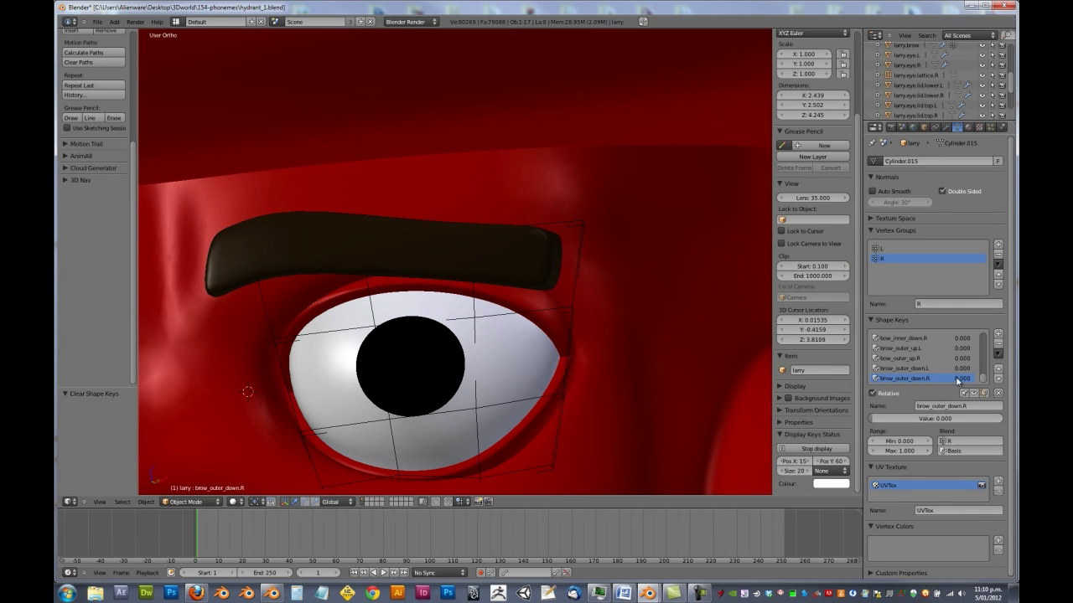
pyautogui.click(998, 343)
# - Edit the head's brow_outer_down.L key, moving the two vertices above the left brow's outer part down about 0.014 and slightly inward
pyautogui.press('Tab')
pyautogui.press('KP_1')
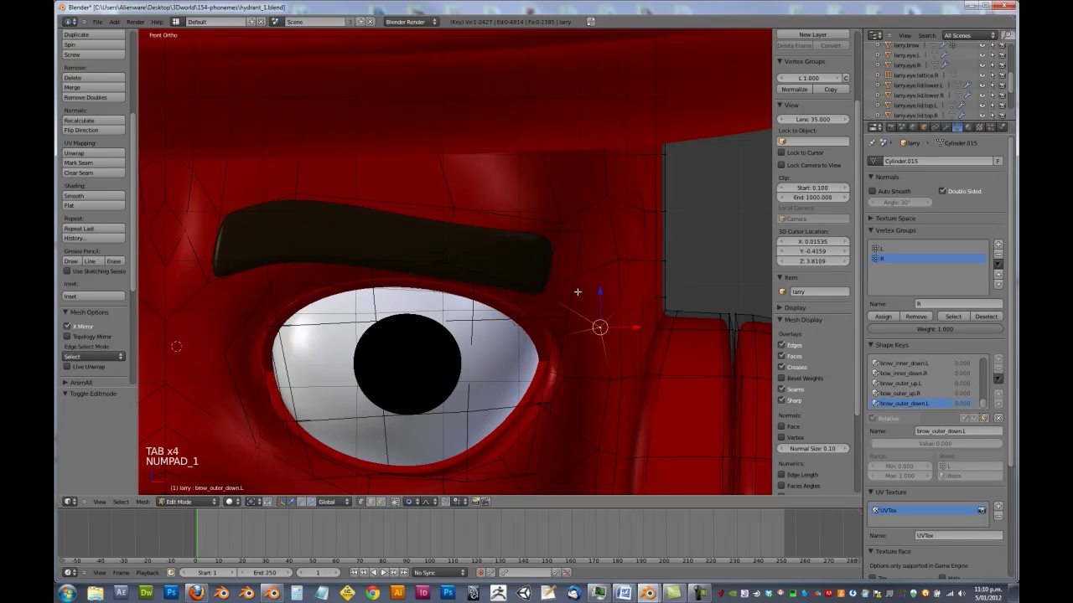
pyautogui.press('a')
pyautogui.press('a')
pyautogui.rightClick(561, 222)
pyautogui.keyDown('shift'); pyautogui.rightClick(457, 207); pyautogui.keyUp('shift')
pyautogui.press('g')
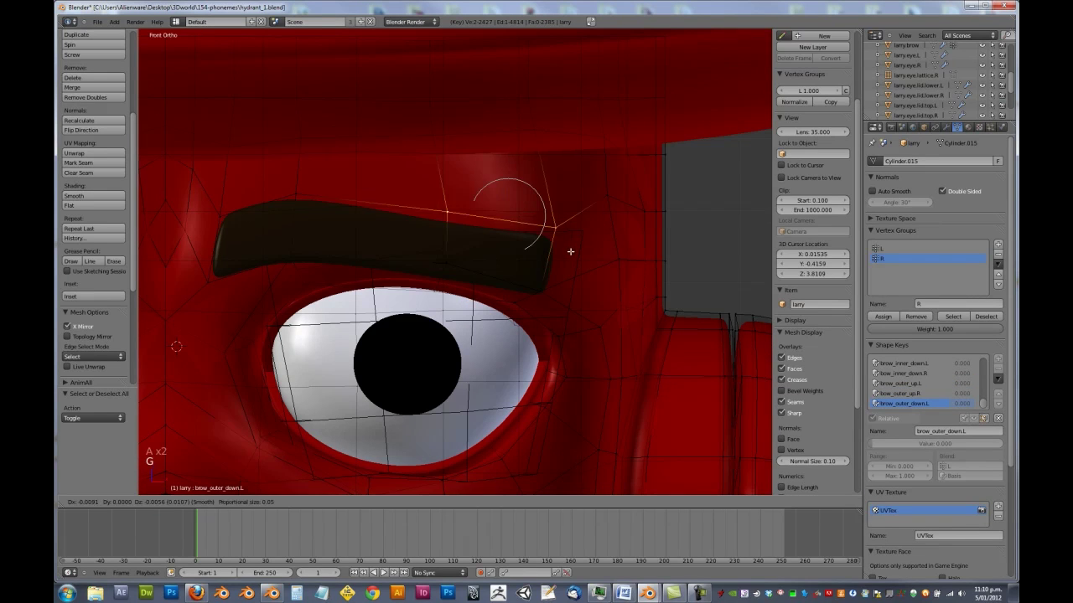
pyautogui.click(544, 280)
# - Select the two head vertices along the left brow's lower outer edge and move them down about 0.011 in side view
pyautogui.moveTo(433, 272)
pyautogui.mouseDown(button='middle')
pyautogui.moveTo(421, 242)
pyautogui.moveTo(427, 268)
pyautogui.mouseUp(button='middle')
pyautogui.keyDown('shift'); pyautogui.rightClick(480, 290); pyautogui.keyUp('shift')
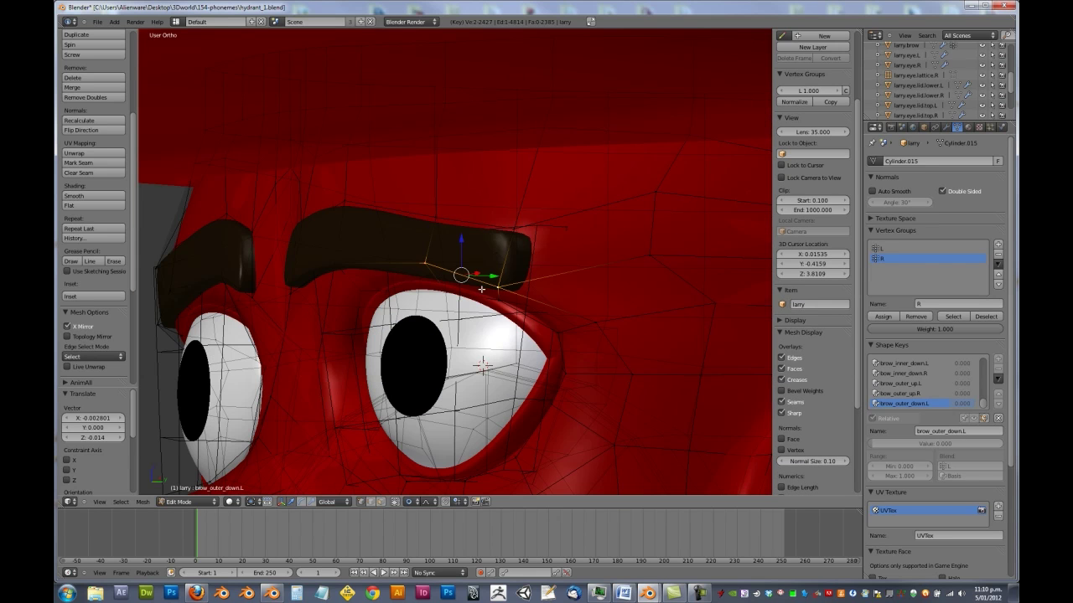
pyautogui.press('KP_3')
pyautogui.press('g')
pyautogui.click(406, 266)
pyautogui.rightClick(429, 274)
pyautogui.press('g')
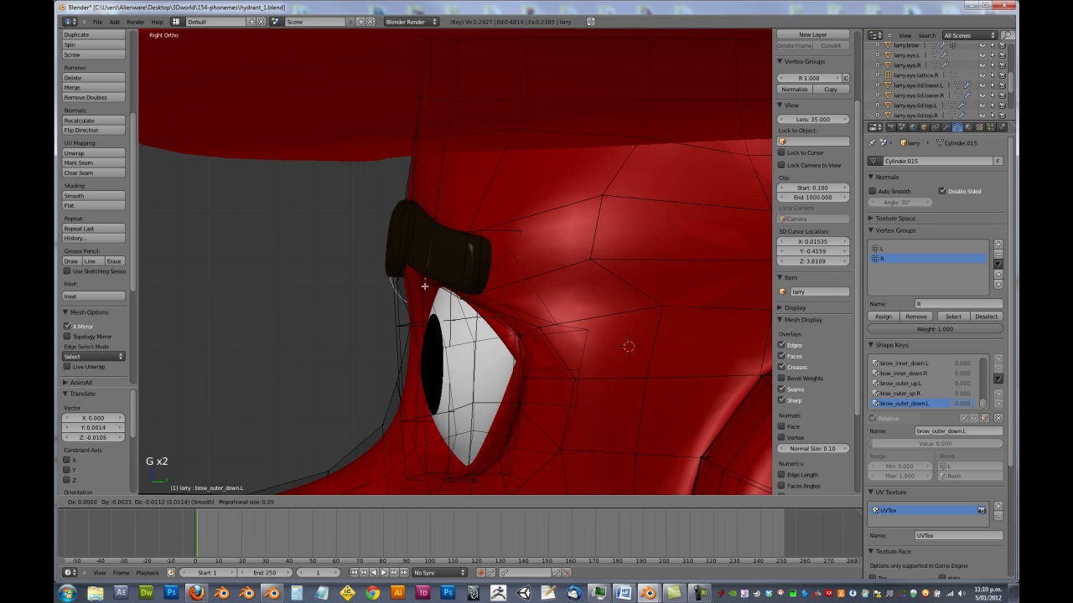
pyautogui.click(425, 279)
pyautogui.moveTo(425, 279); pyautogui.dragTo(454, 264, button='middle')
pyautogui.hotkey('ctrl', 'z')
# - Move the vertex beneath the left brow forward by about 0.005 and down by about 0.011 in side view
pyautogui.rightClick(431, 269)
pyautogui.press('KP_3')
pyautogui.press('g')
pyautogui.click(454, 349)
# - Select two vertices along the left eye socket's upper rim and adjust their position to clear the eyeball
pyautogui.moveTo(473, 246); pyautogui.dragTo(479, 210, button='middle')
pyautogui.scroll(4, 507, 273)
pyautogui.moveTo(514, 290); pyautogui.dragTo(542, 234, button='middle')
pyautogui.rightClick(530, 268)
pyautogui.keyDown('shift'); pyautogui.rightClick(460, 331); pyautogui.keyUp('shift')
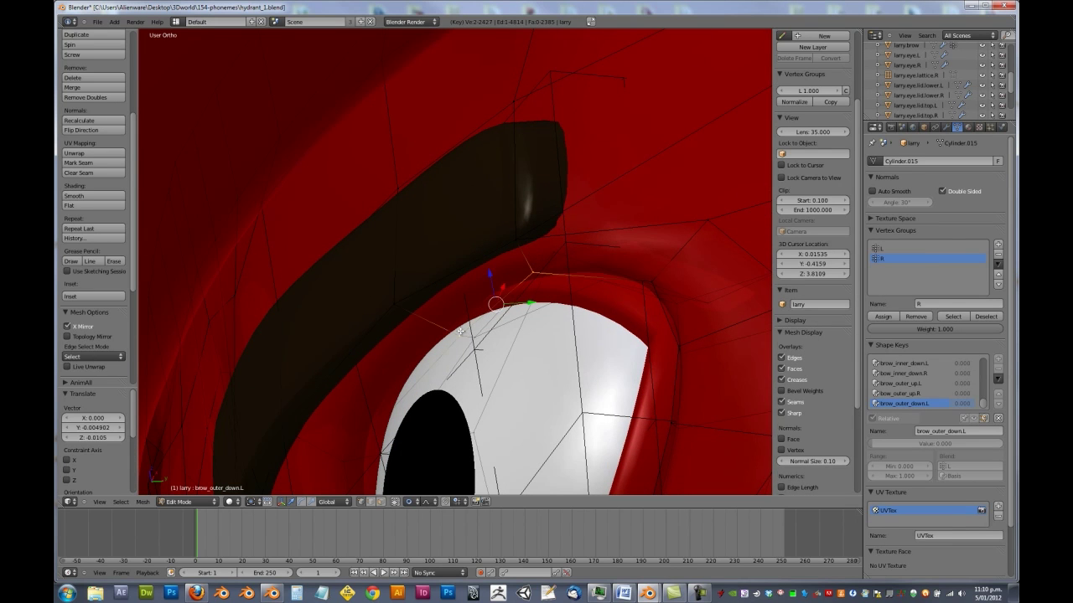
pyautogui.press('KP_3')
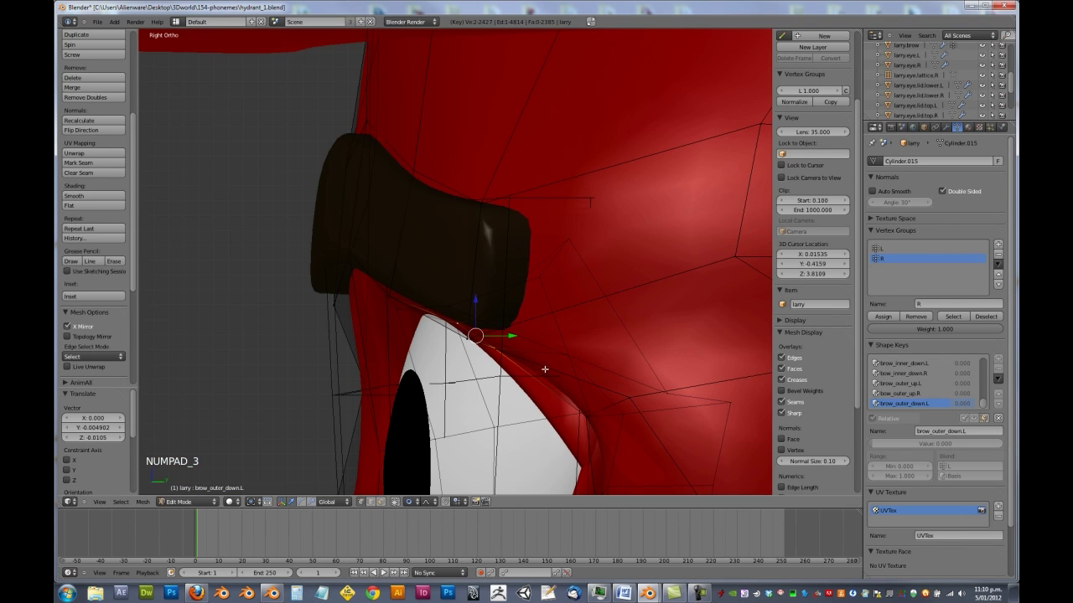
pyautogui.moveTo(531, 374); pyautogui.dragTo(522, 218, button='middle')
pyautogui.press('g')
pyautogui.click(534, 210)
# - Move the inner vertex of that upper rim pair forward by about 0.006 and slightly up
pyautogui.rightClick(457, 299)
pyautogui.press('g')
pyautogui.click(450, 293)
pyautogui.moveTo(543, 223); pyautogui.dragTo(564, 325, button='middle')
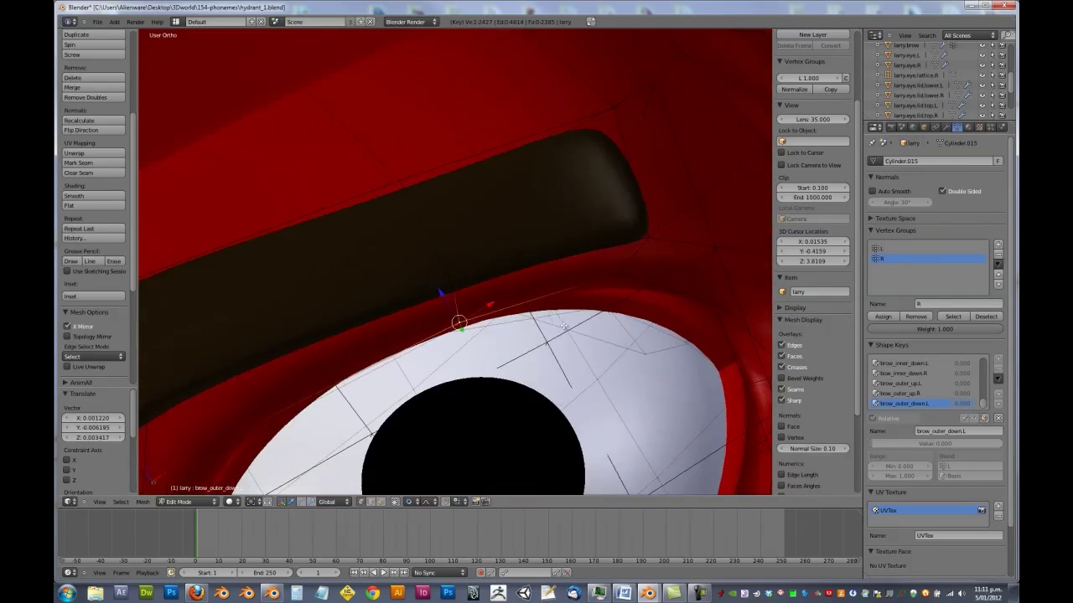
pyautogui.scroll(-6, 563, 325)
pyautogui.moveTo(579, 251); pyautogui.dragTo(511, 288, button='middle')
pyautogui.scroll(3, 590, 325)
# - Add a new head shape key from the mix with brow_outer_down.L at 1.000, and clear all shape key values
pyautogui.press('Tab')
pyautogui.moveTo(865, 418); pyautogui.dragTo(998, 418)
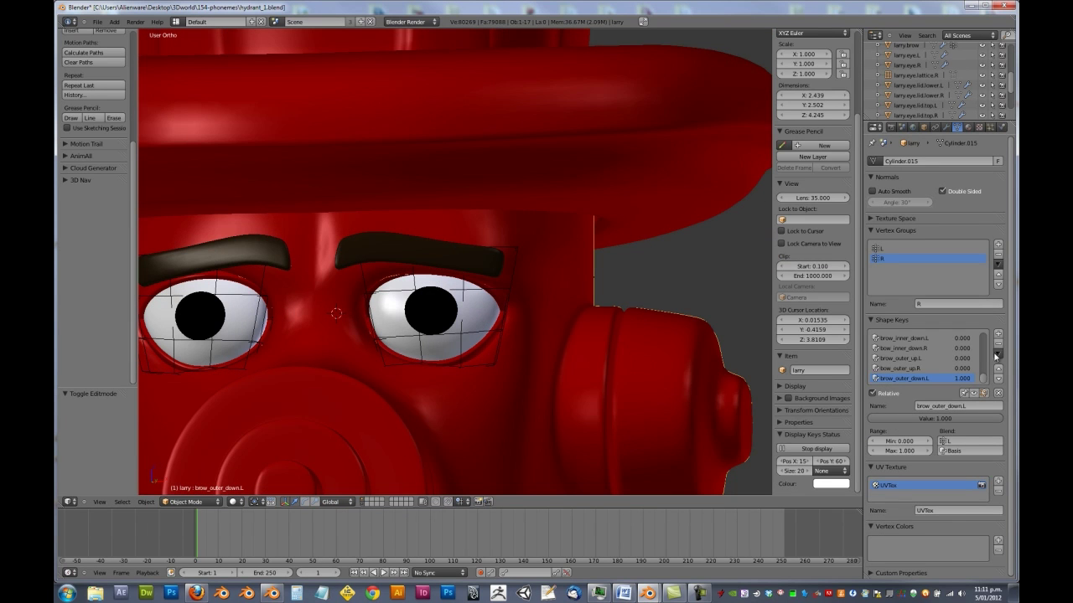
pyautogui.click(997, 355)
pyautogui.click(988, 400)
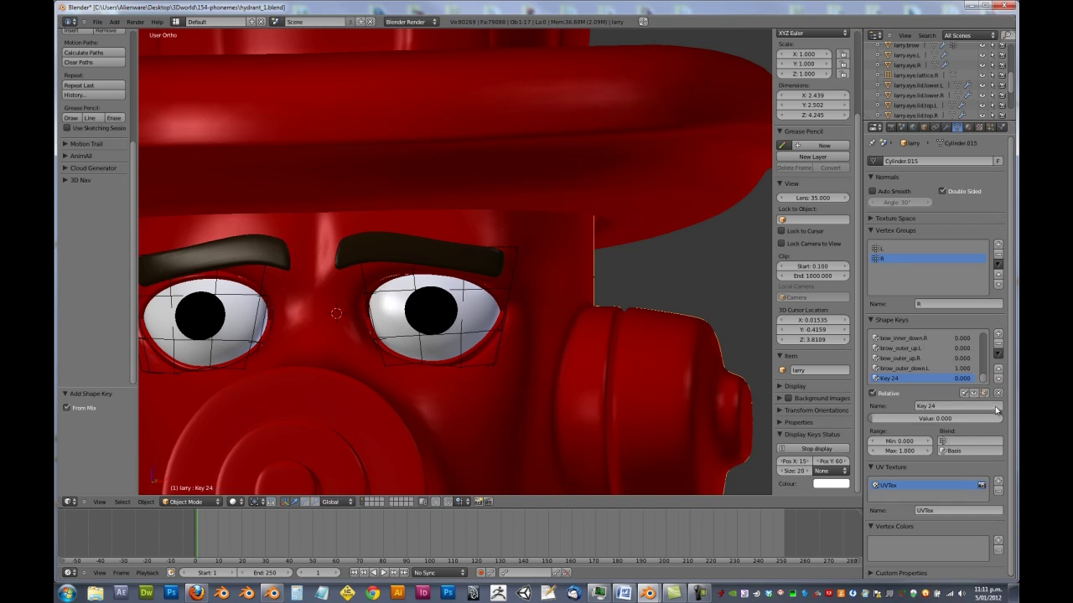
pyautogui.click(998, 394)
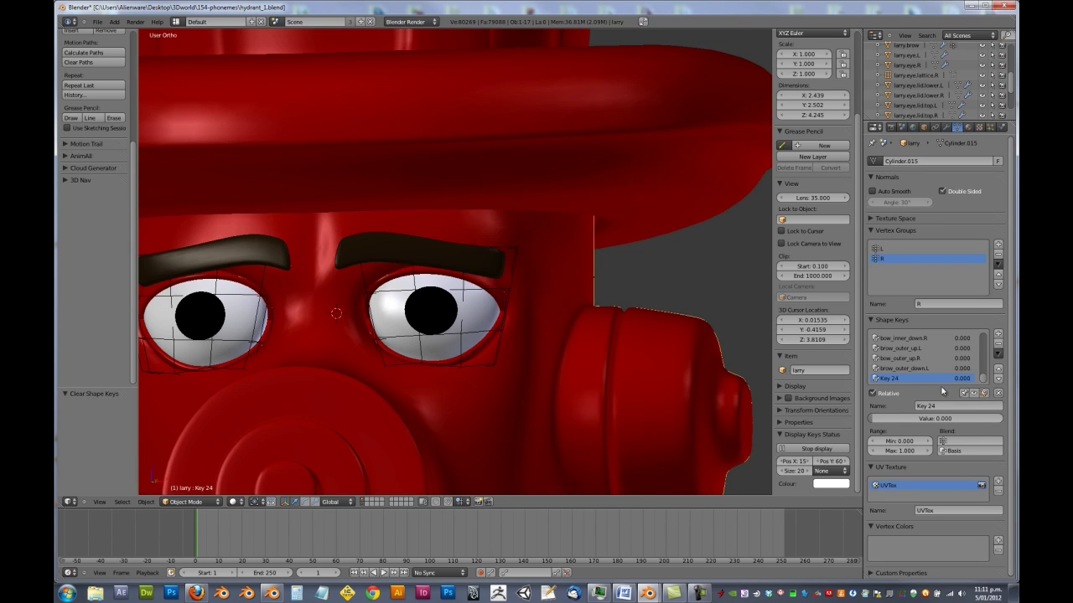
# - Name the new head shape key brow_outer_down.R and assign vertex group R as its blend group
pyautogui.click(941, 405)
pyautogui.write('brow_outer_down.R')
pyautogui.press('Return')
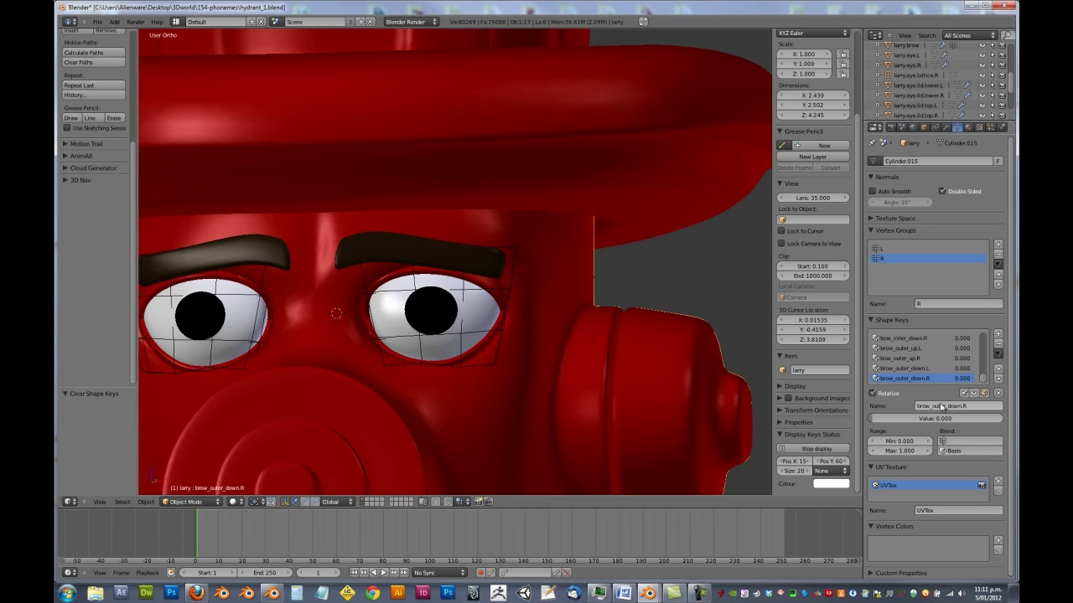
pyautogui.click(969, 440)
pyautogui.click(964, 459)
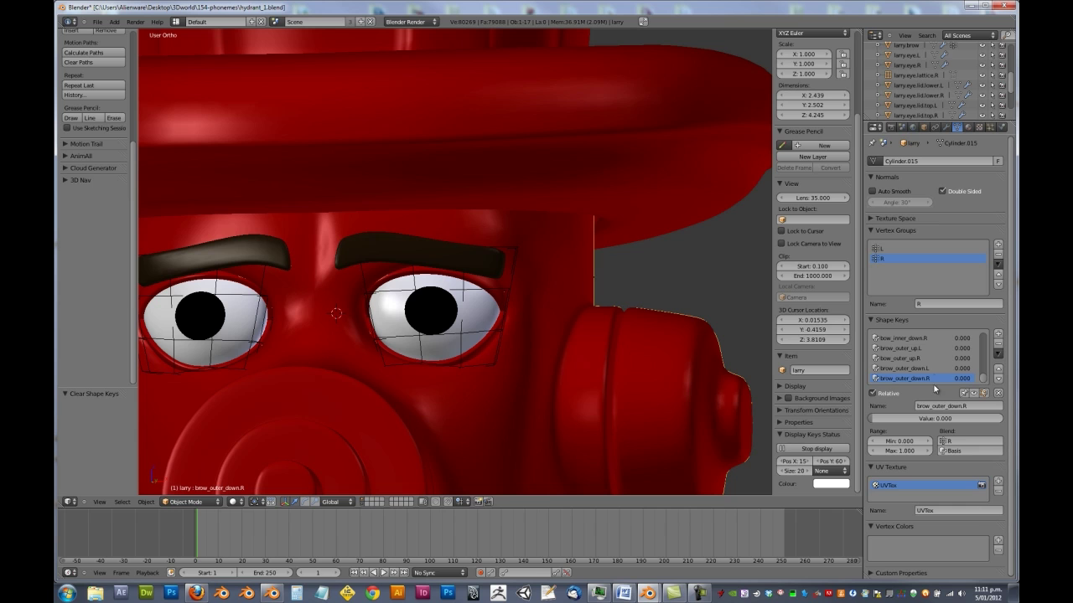
# - Select the head shape key brow_outer_down.L and assign vertex group L as its blend group
pyautogui.click(935, 370)
pyautogui.click(959, 442)
pyautogui.click(952, 425)
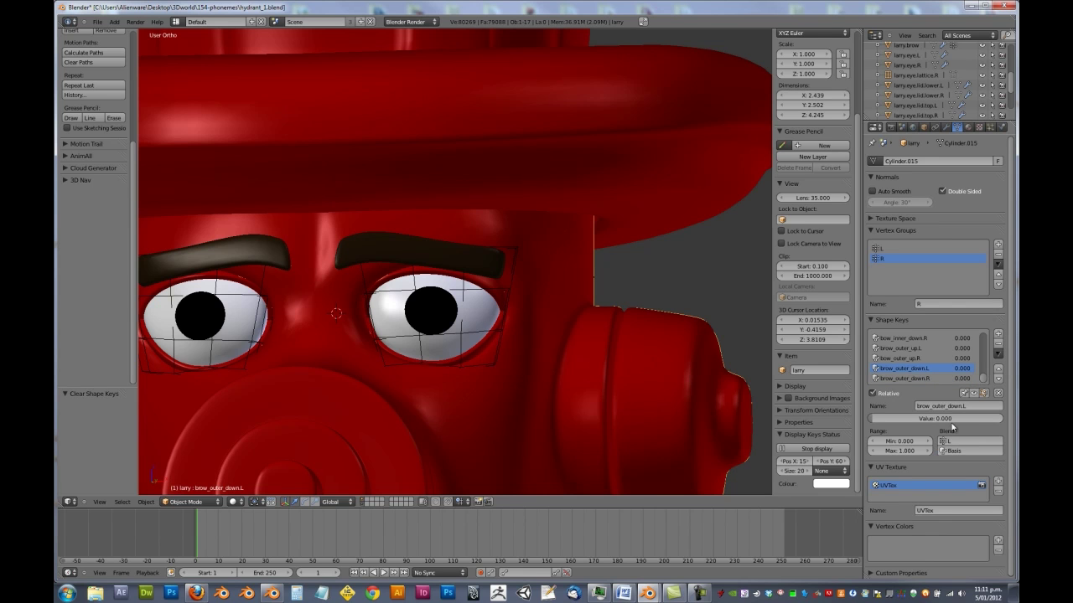
# - Clear all shape key values on the eyebrow mesh and deselect everything
pyautogui.moveTo(539, 290); pyautogui.dragTo(483, 300, button='middle')
pyautogui.scroll(-3, 483, 299)
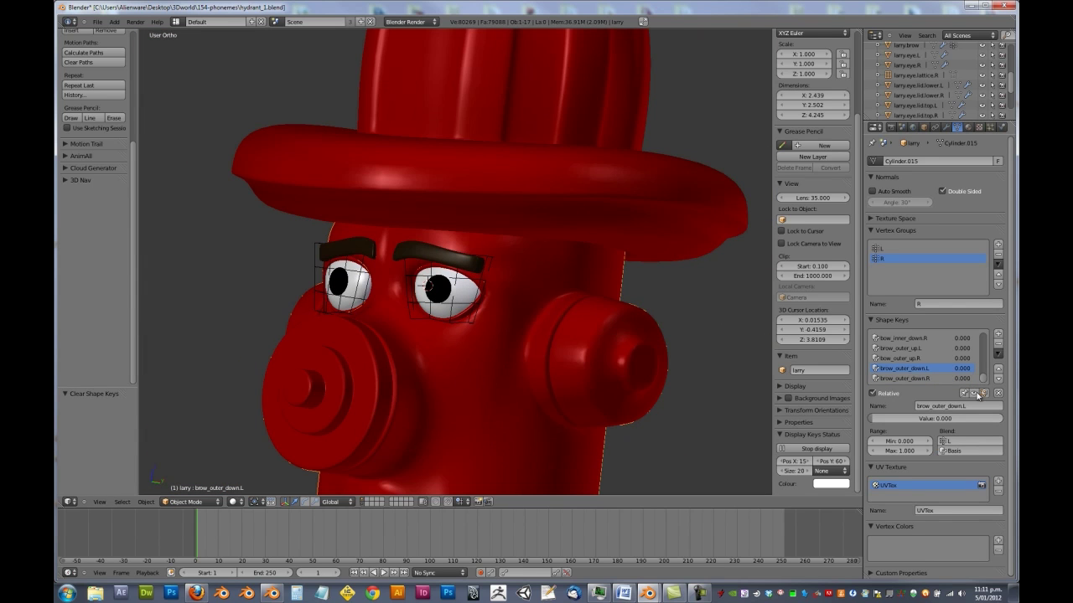
pyautogui.rightClick(460, 268)
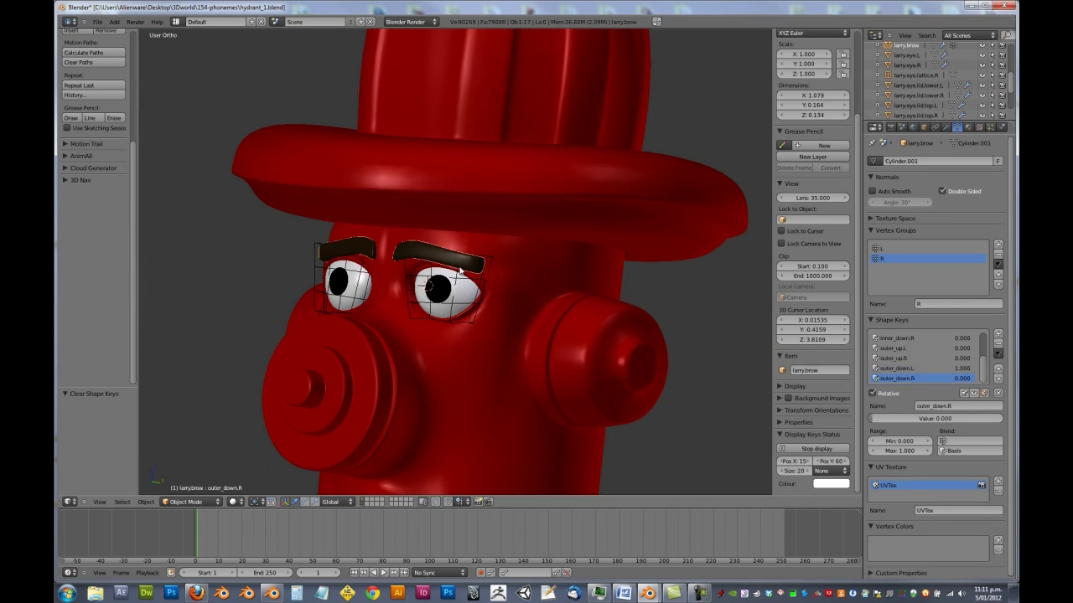
pyautogui.click(997, 394)
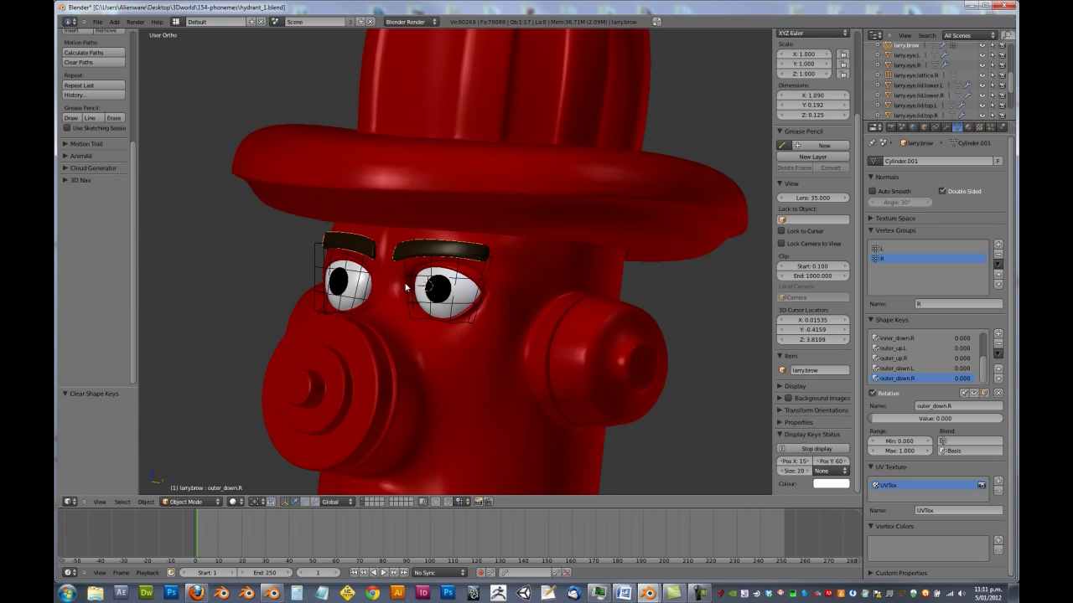
pyautogui.moveTo(408, 287); pyautogui.dragTo(472, 279, button='middle')
pyautogui.scroll(-5, 472, 280)
pyautogui.press('a')
pyautogui.press('a')
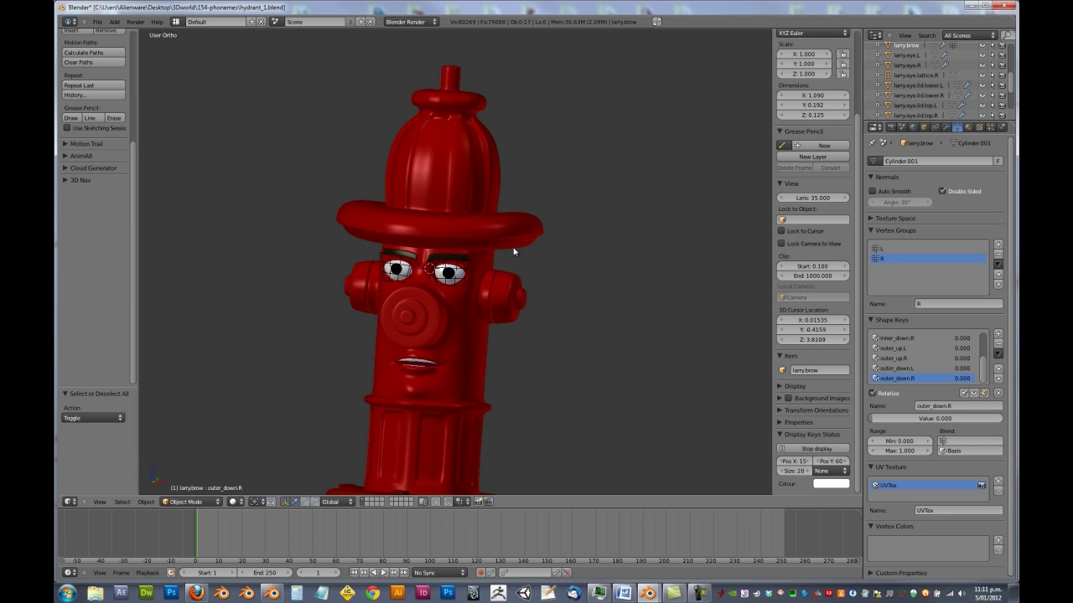
# - Review the eyebrow mesh's shape keys from Basis onward, and select the hydrant body to view its shape keys from Basis too
pyautogui.scroll(4, 975, 335)
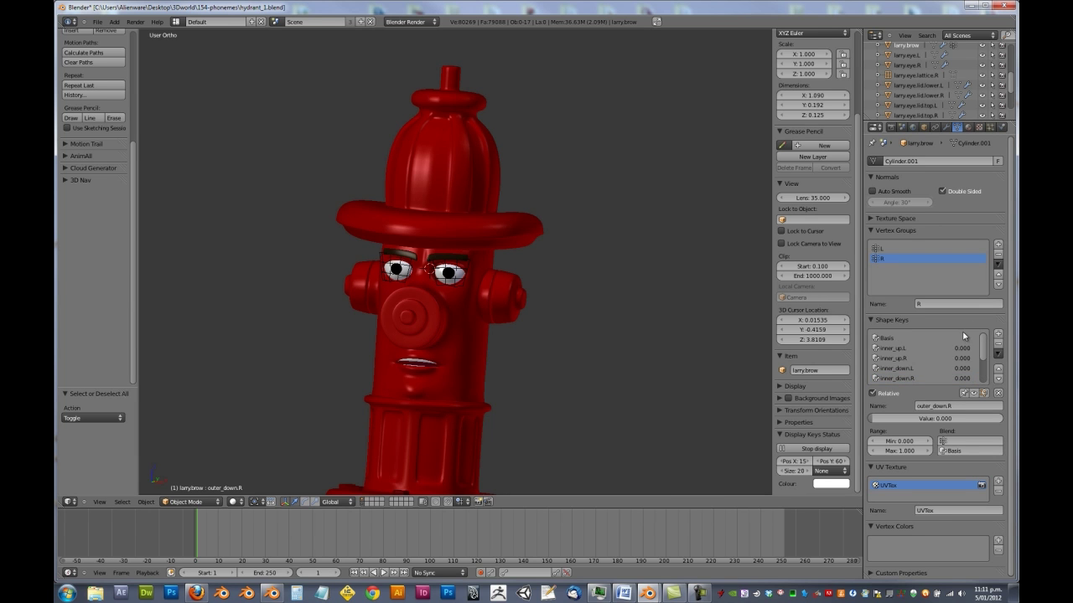
pyautogui.rightClick(473, 349)
pyautogui.moveTo(983, 380); pyautogui.dragTo(980, 329)
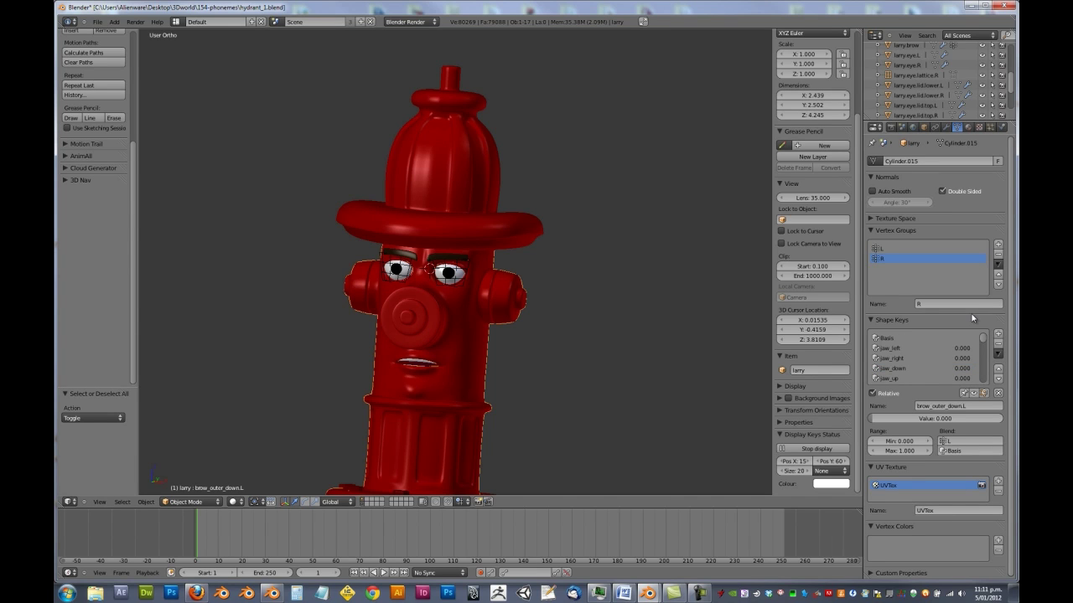